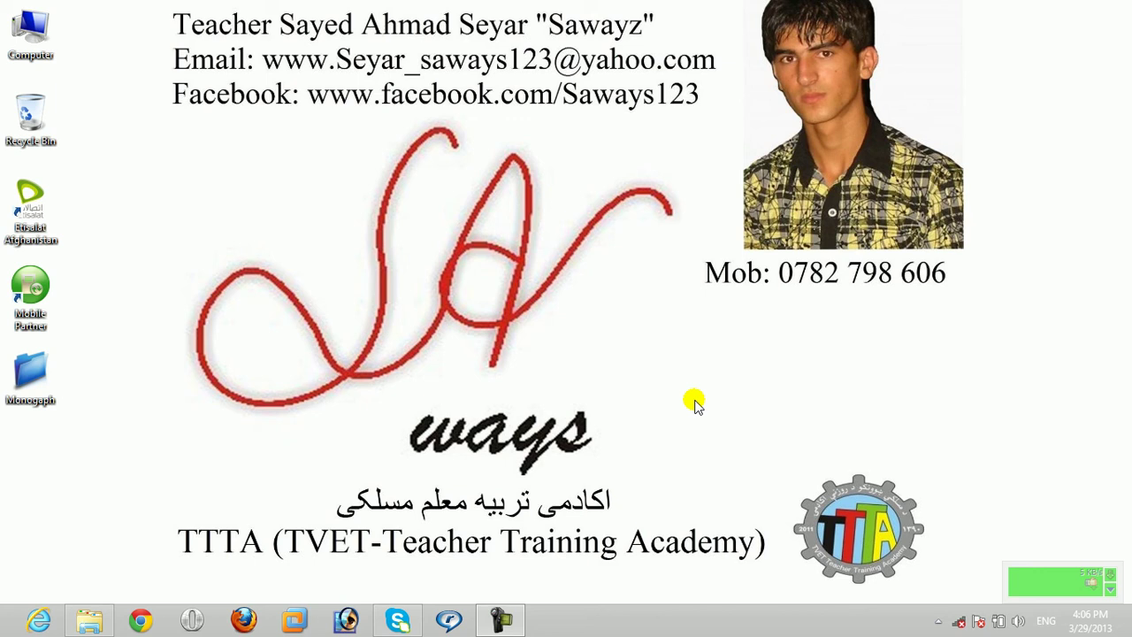
Step: Launch Excel from the Run prompt and open a blank workbook
key("super+r")
key("Return")
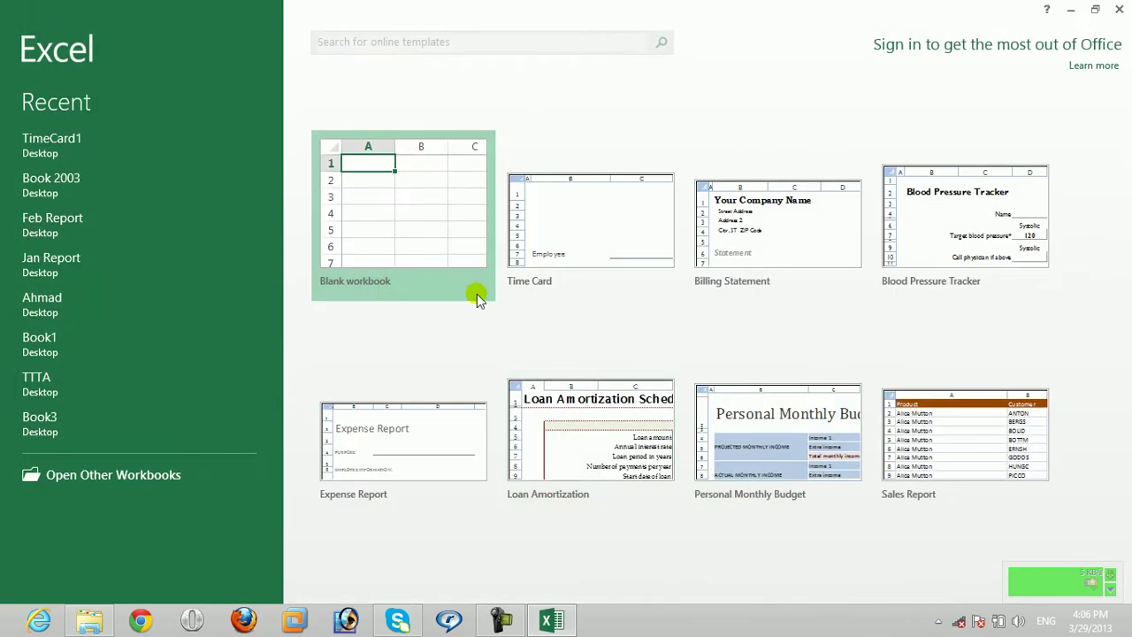
left_click(477, 294)
left_click(317, 275)
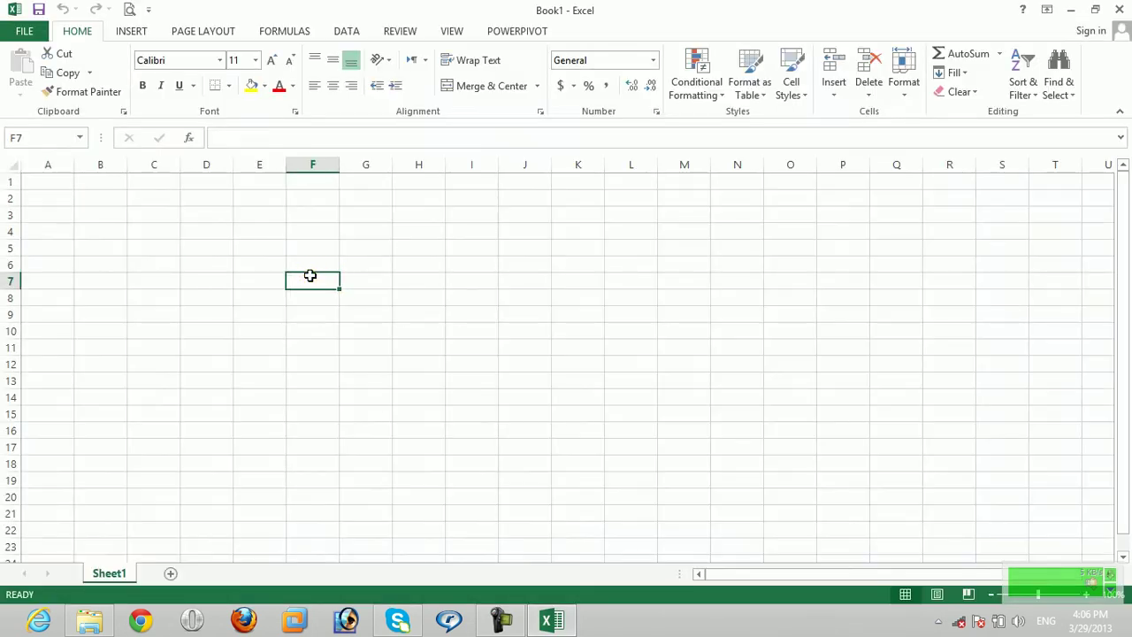
Step: Glance at the print preview, then return to the sheet with the Insert ribbon showing
left_click(130, 9)
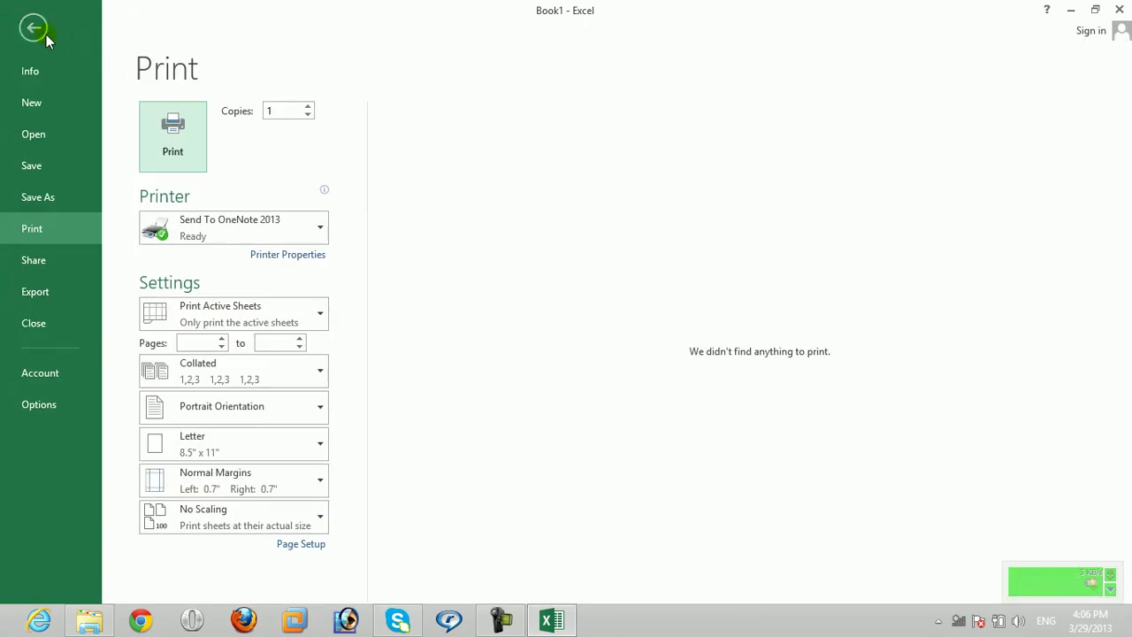
left_click(44, 33)
left_click(131, 31)
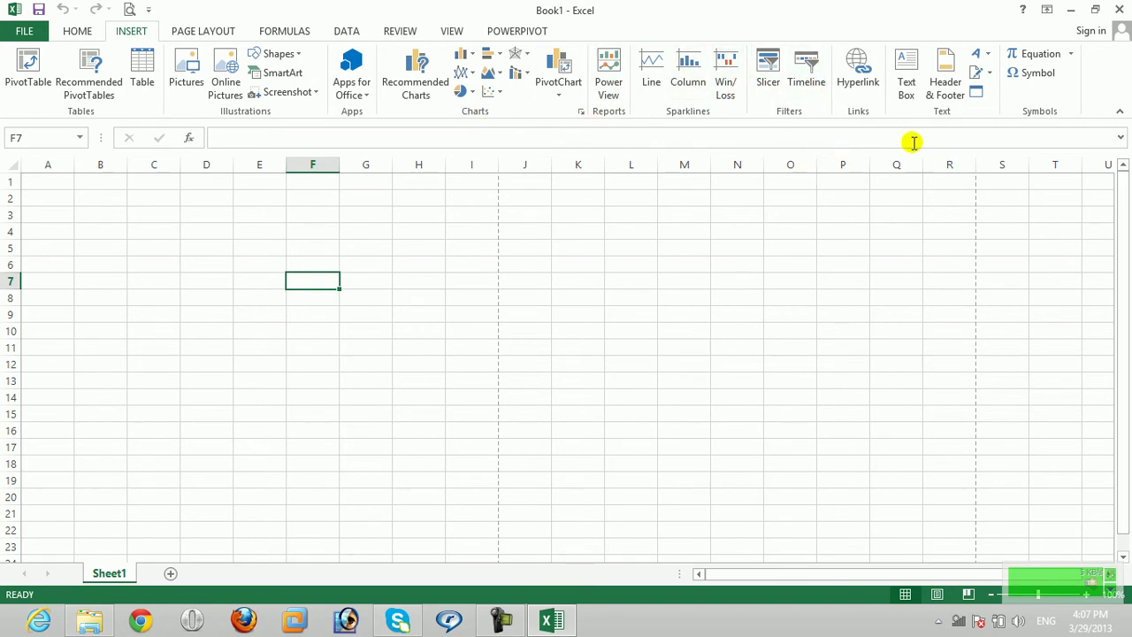
Step: Type 'My pic', 'My Music' and 'Folder' into C7, C8 and C9, ending back on C7
left_click(152, 277)
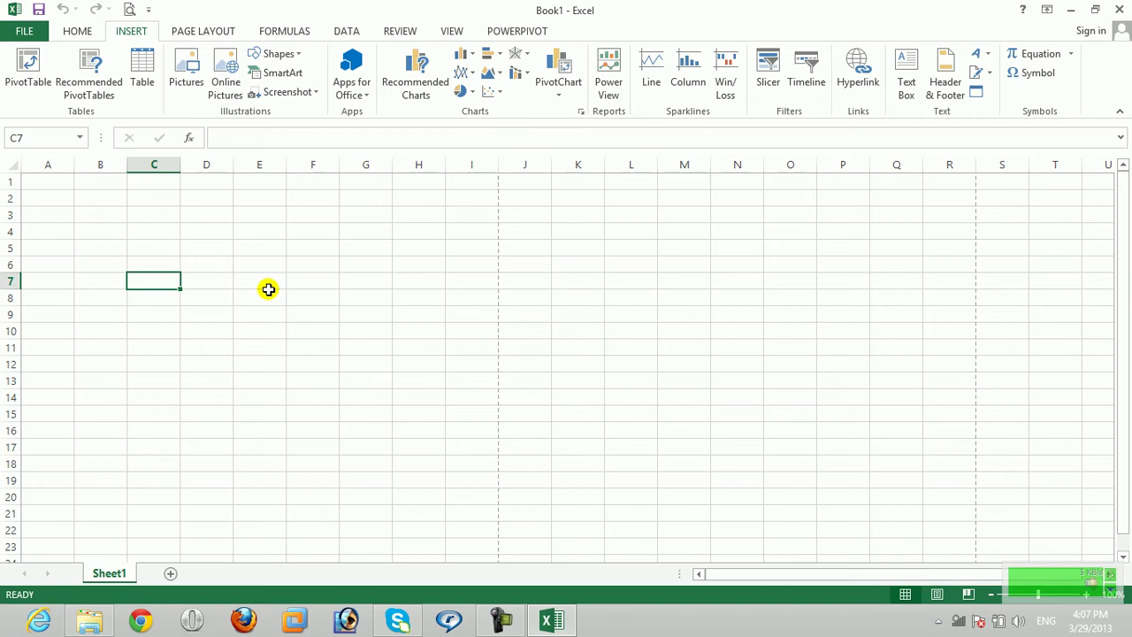
type("m")
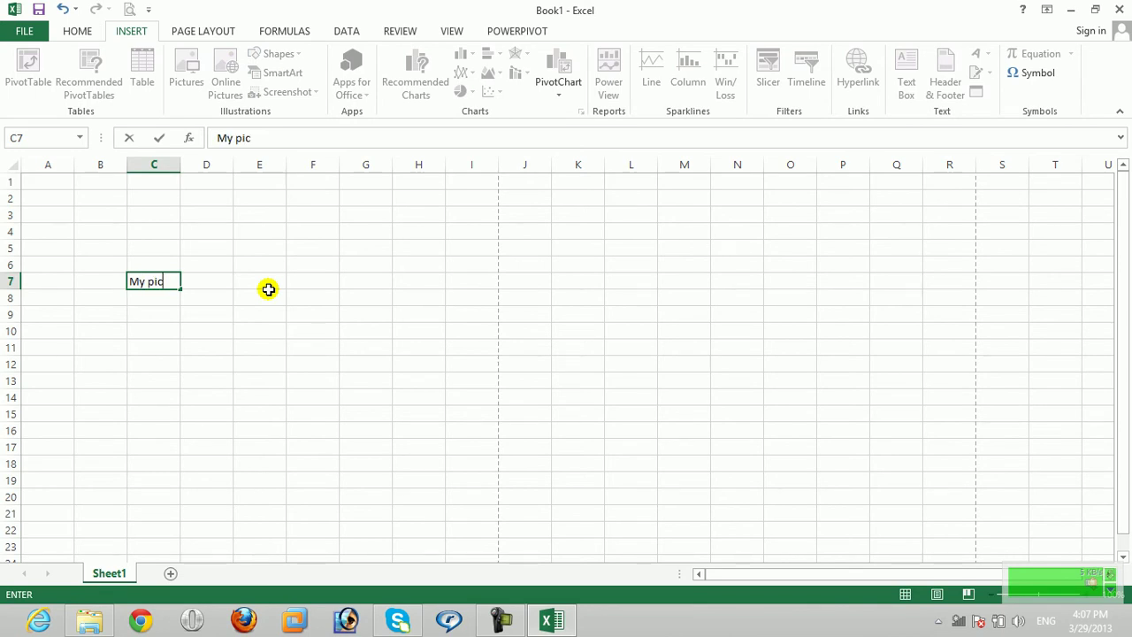
key("Return")
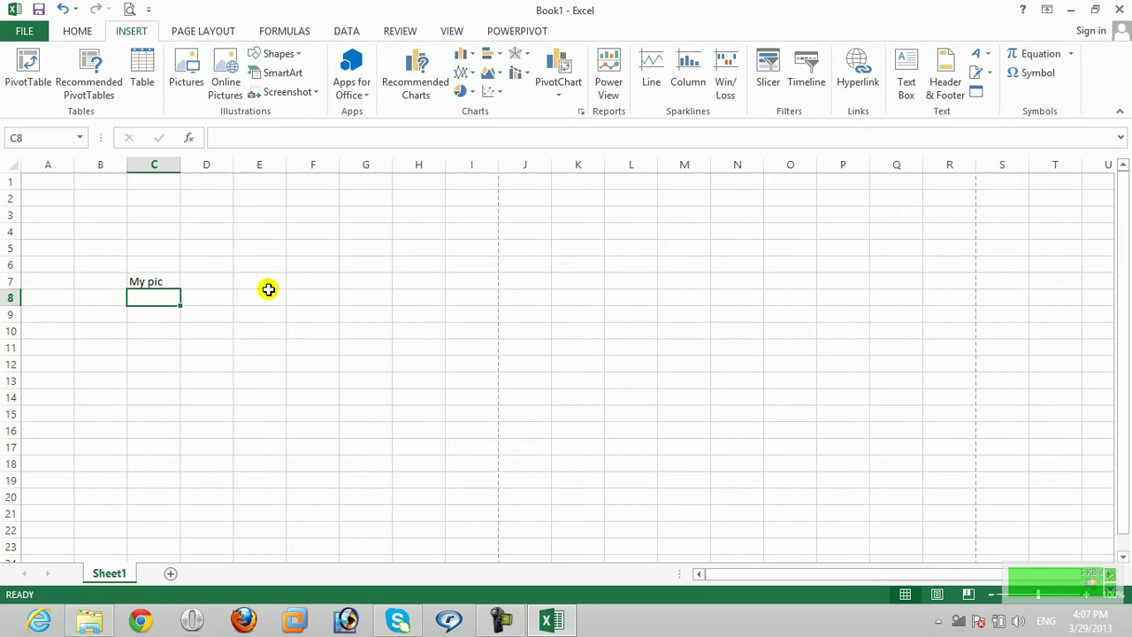
type("My Music")
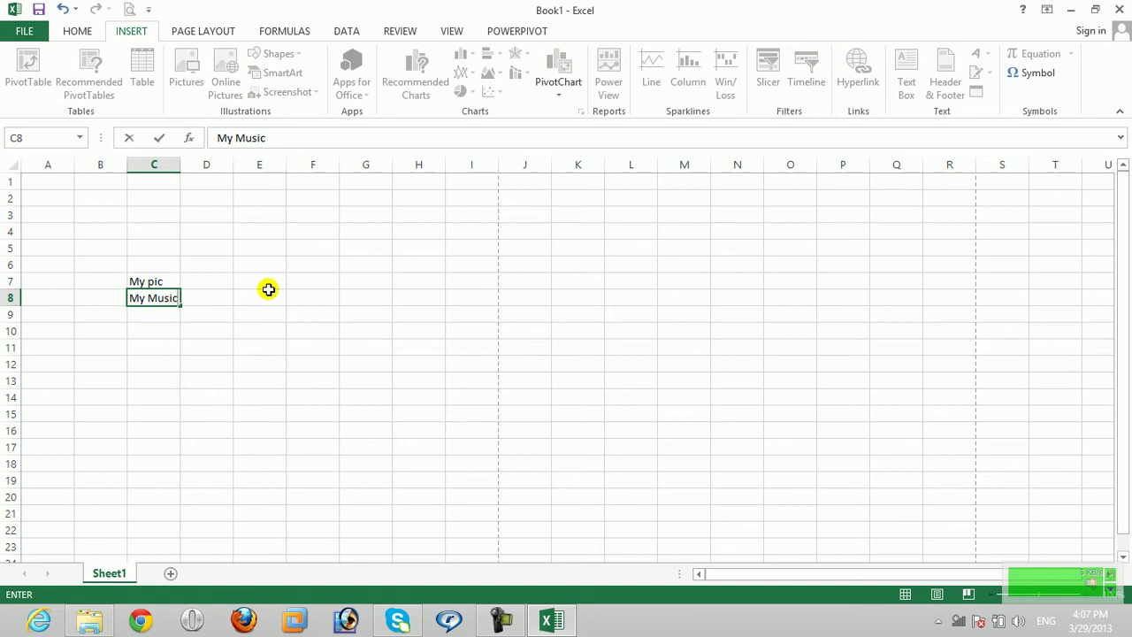
key("Return")
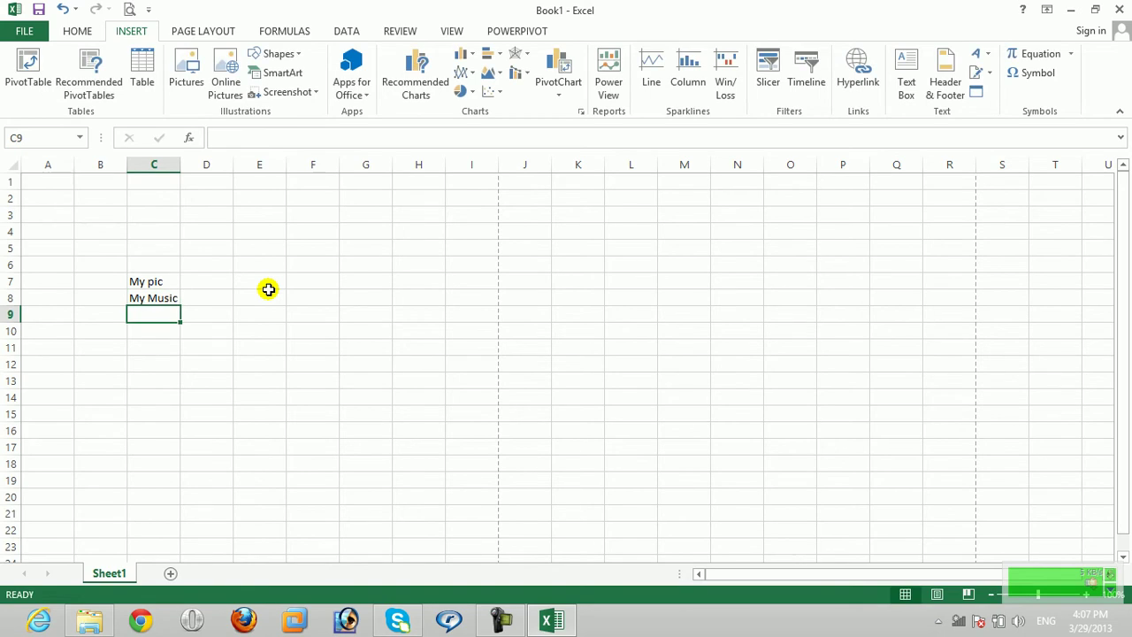
type("My")
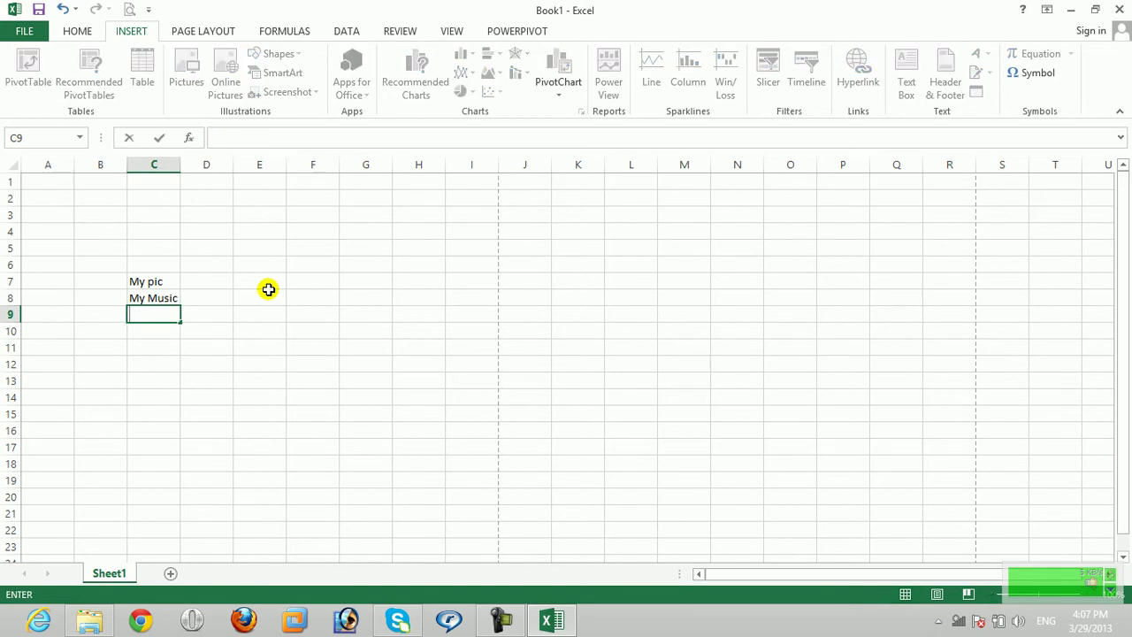
key("Return")
key("Up")
key("Up")
key("Up")
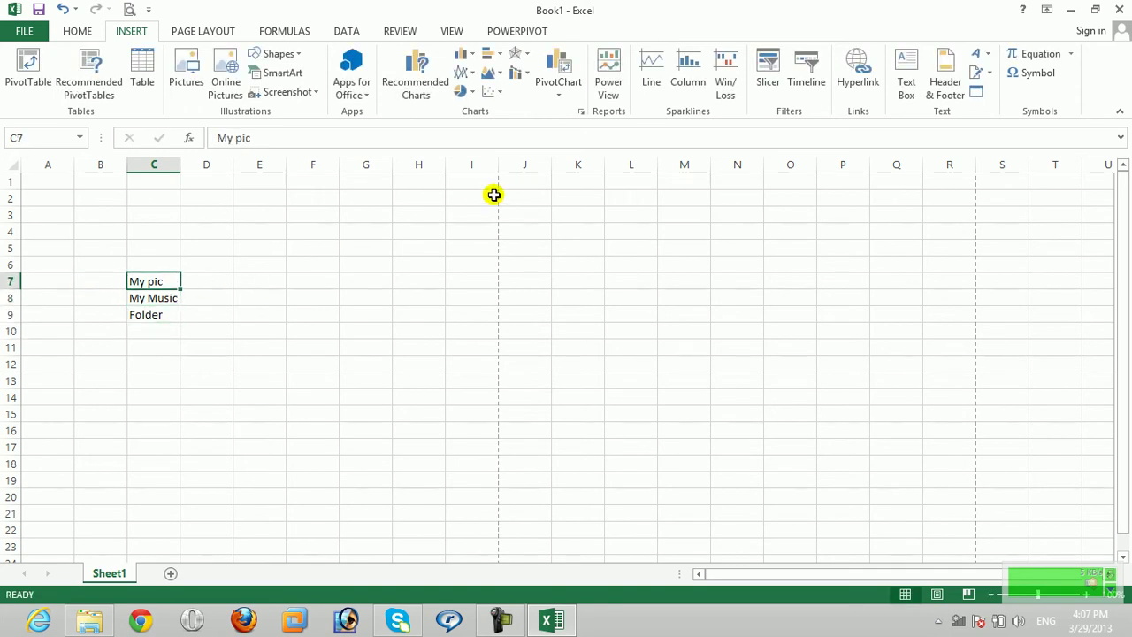
Step: Hyperlink C7's 'My pic' label to the My Pictures folder in the user's home folder
left_click(858, 69)
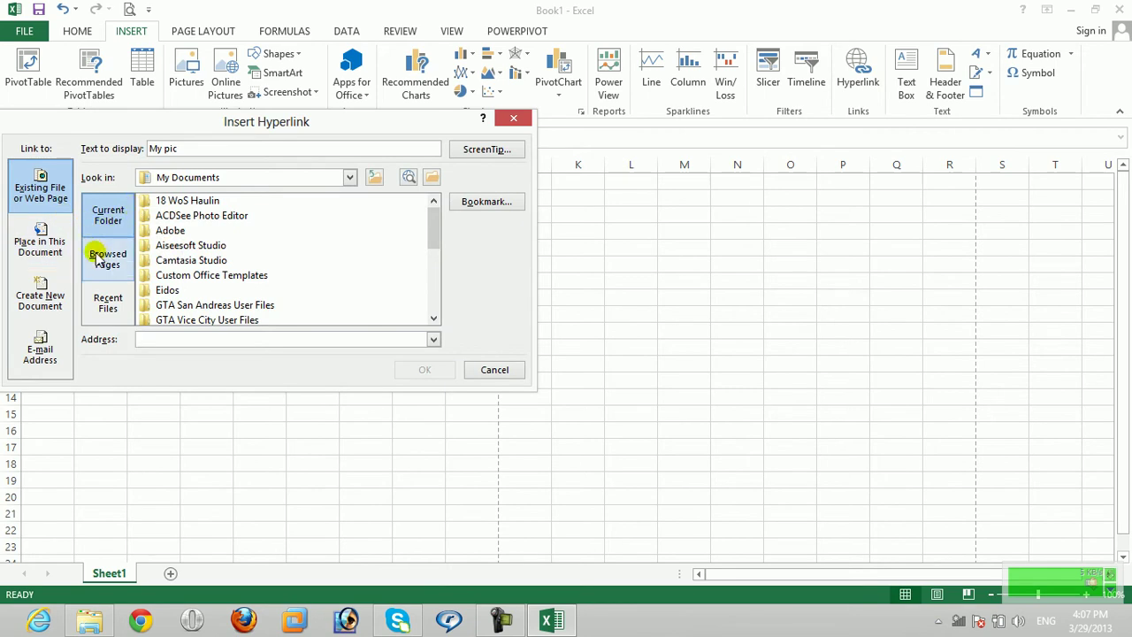
left_click(351, 178)
left_click_drag(347, 215, 348, 253)
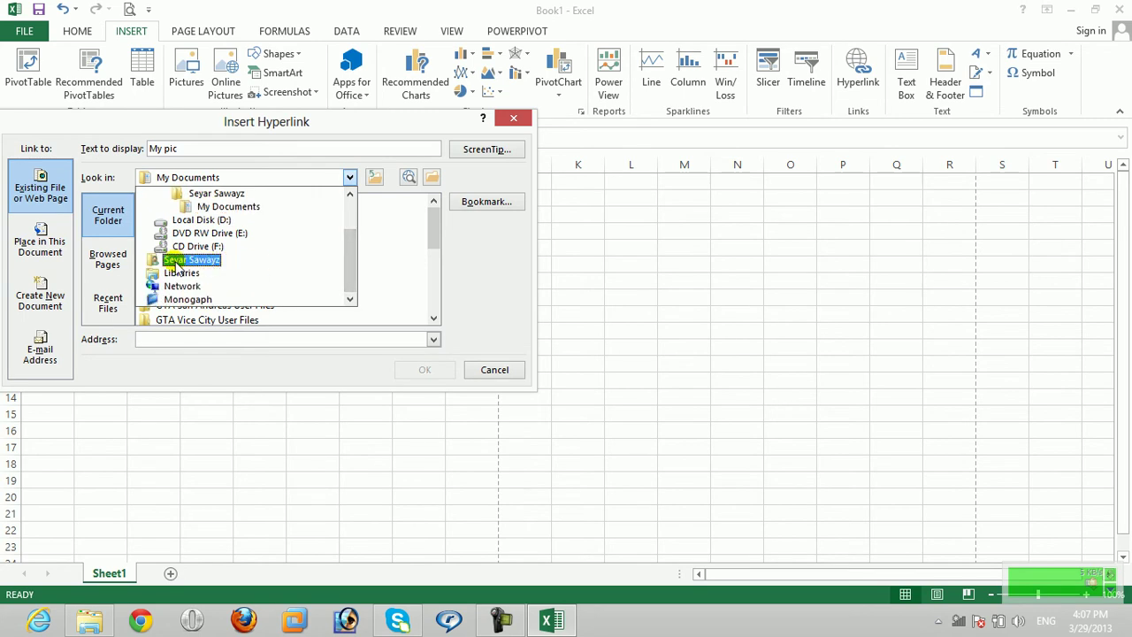
left_click(165, 260)
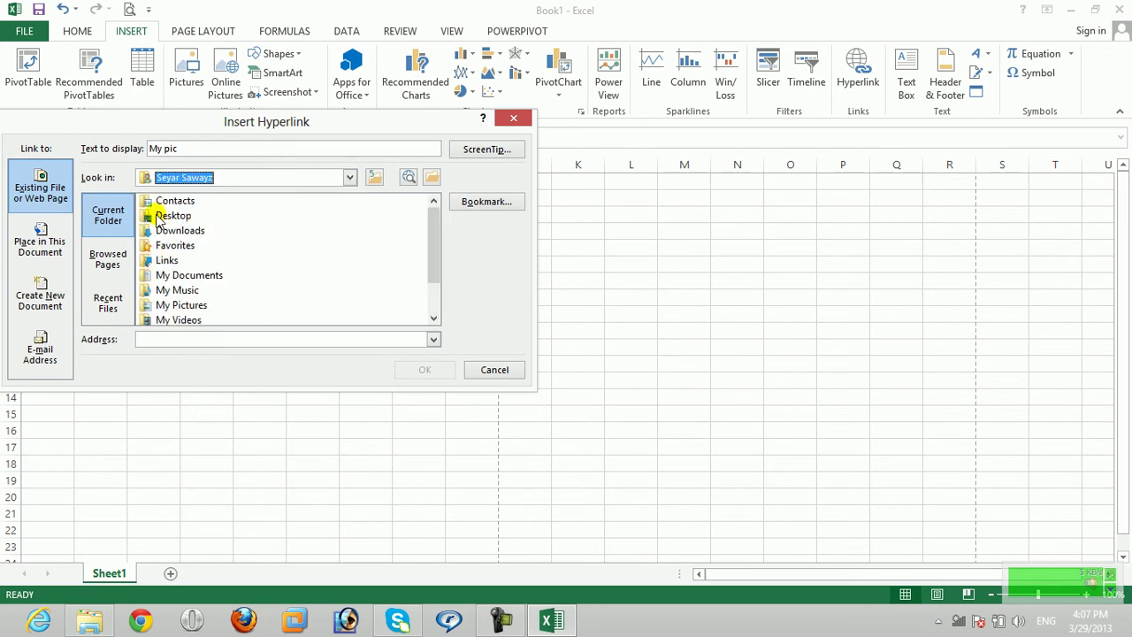
left_click(197, 307)
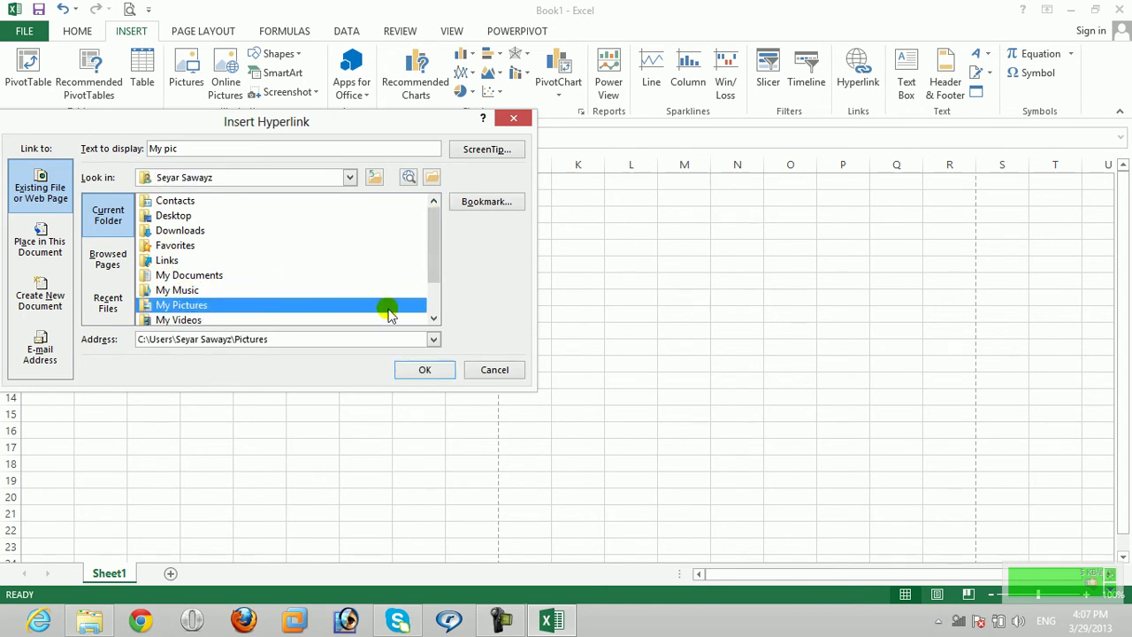
left_click(424, 368)
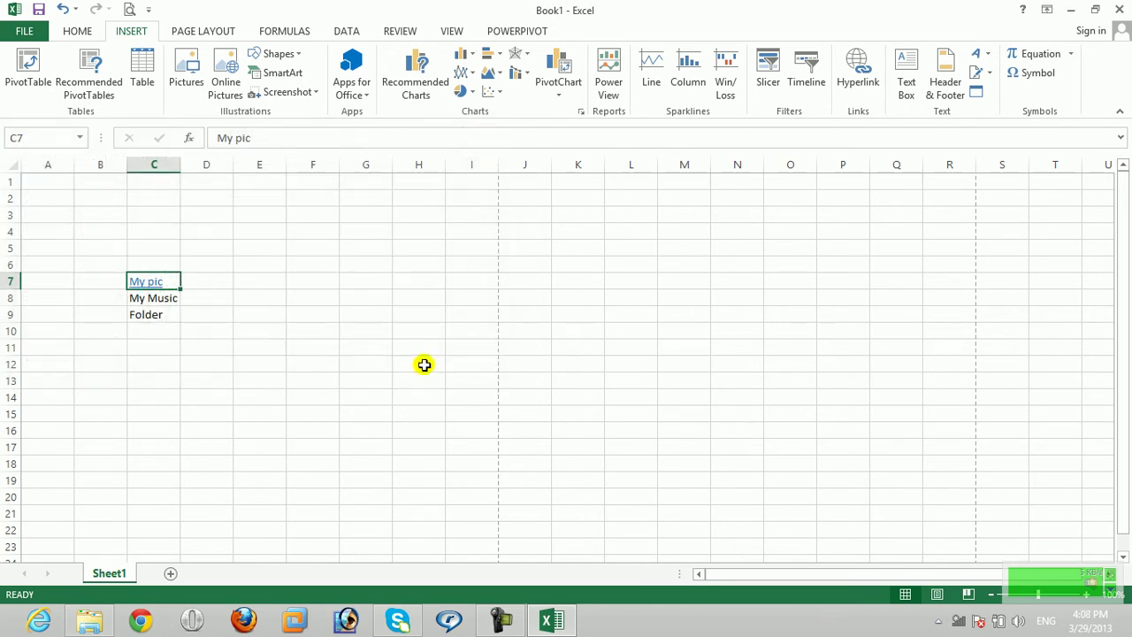
left_click(150, 303)
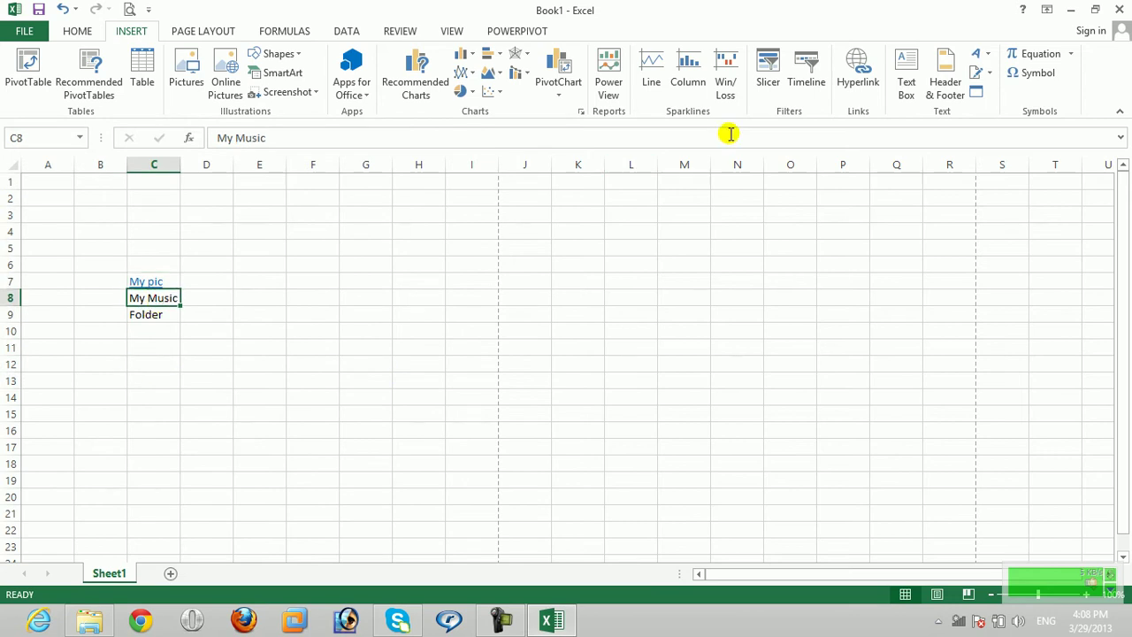
Step: Hyperlink C8's 'My Music' label to the user's My Music folder
left_click(821, 77)
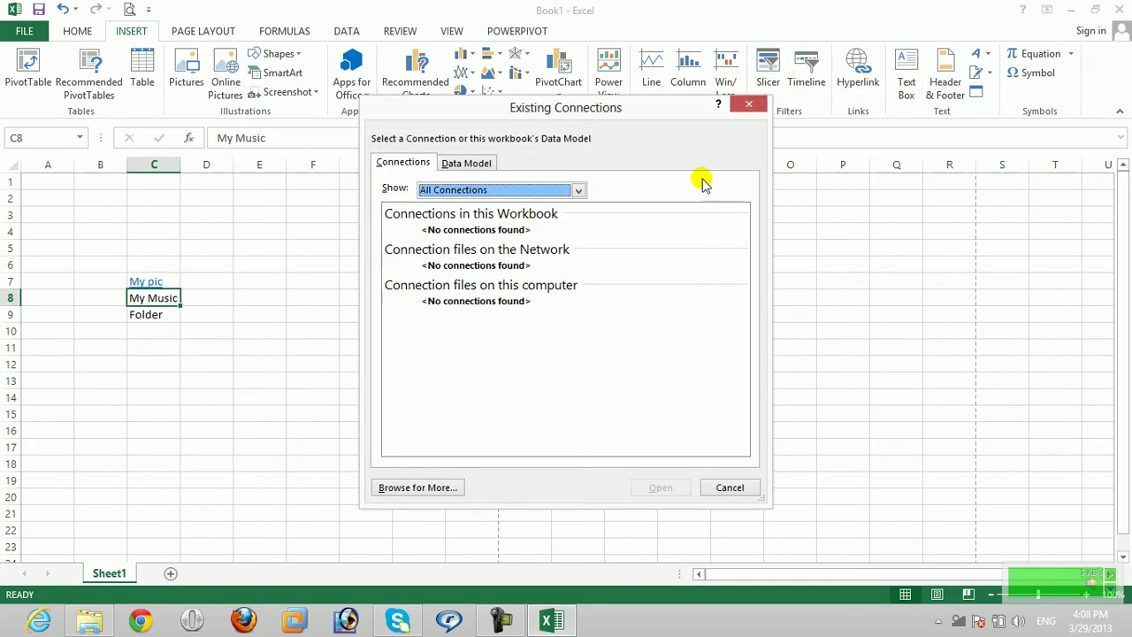
left_click(752, 111)
left_click(845, 88)
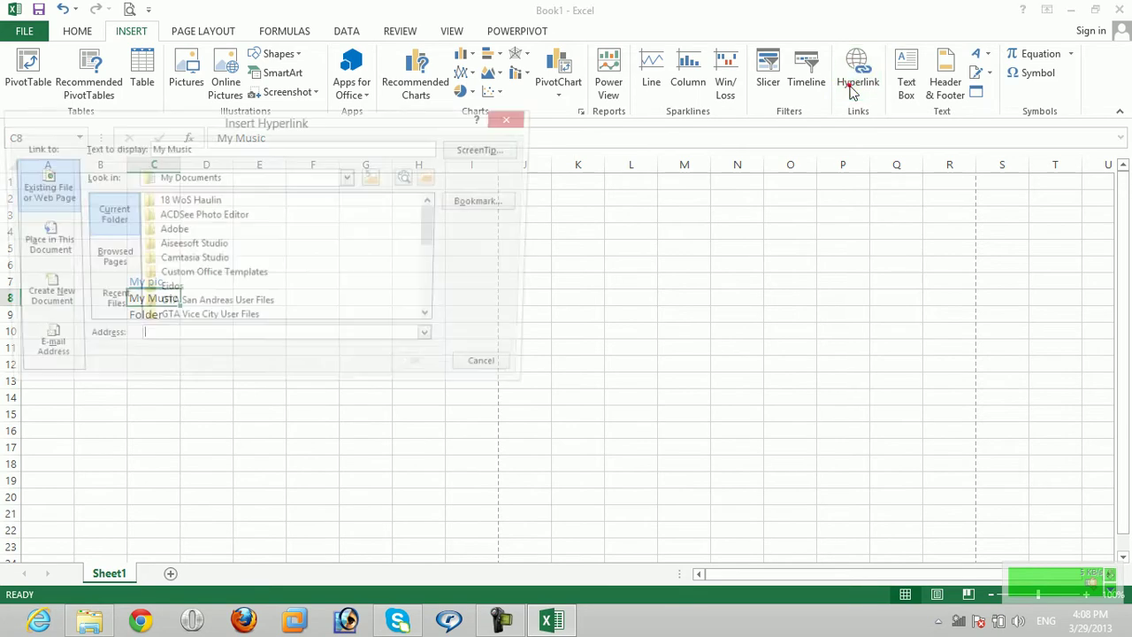
left_click(350, 177)
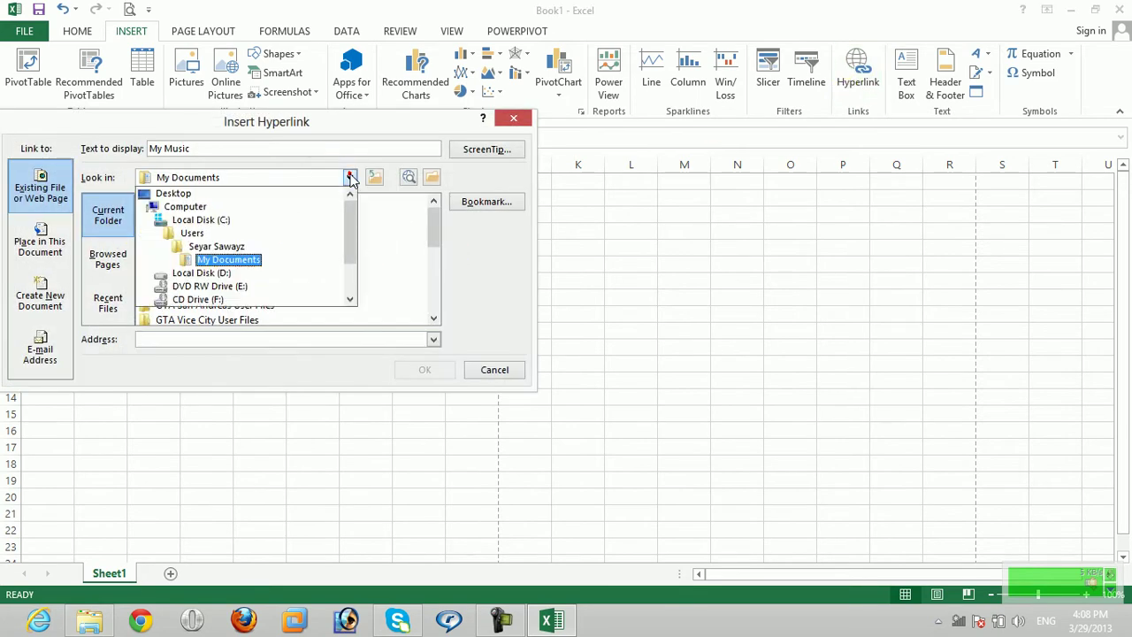
left_click(187, 261)
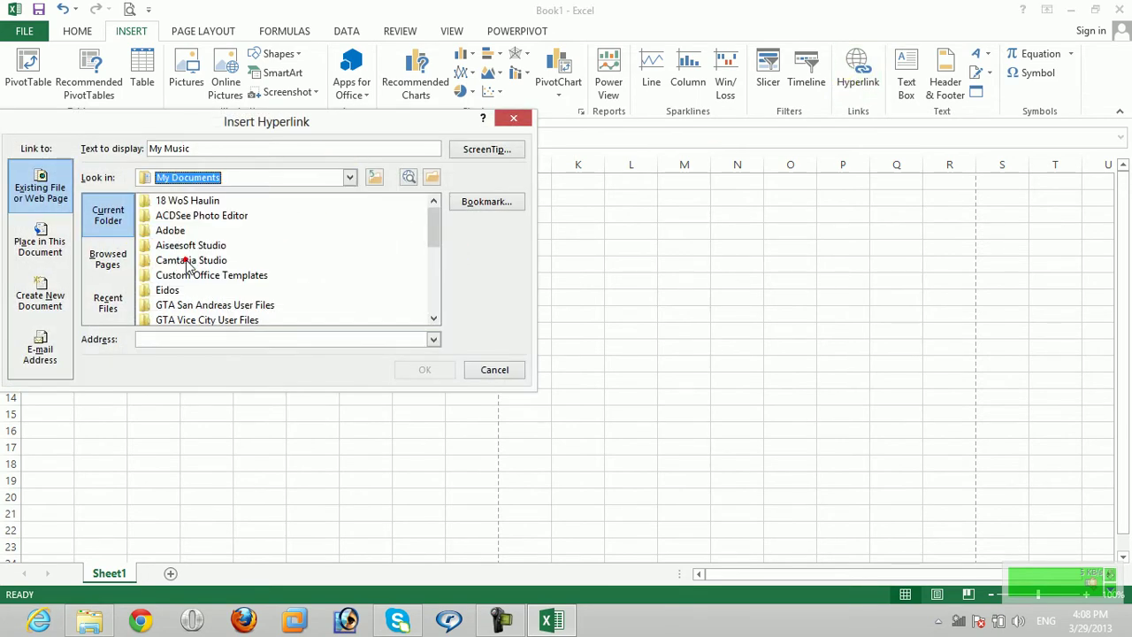
mouse_move(433, 229)
left_mouse_down()
mouse_move(436, 295)
mouse_move(434, 232)
left_mouse_up()
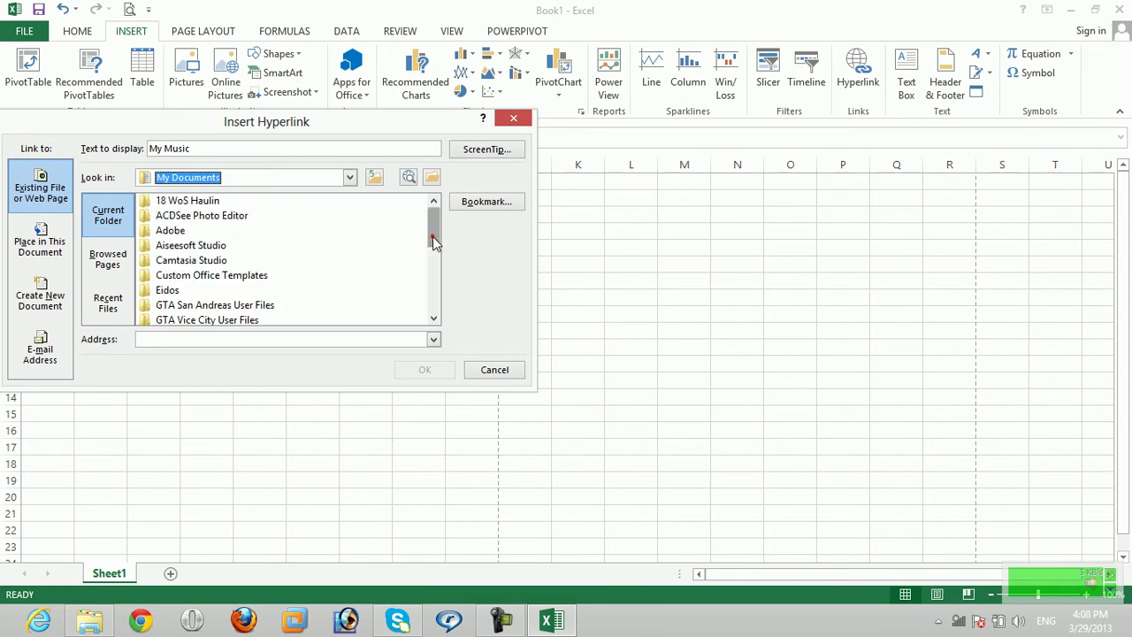
left_click_drag(434, 241, 434, 255)
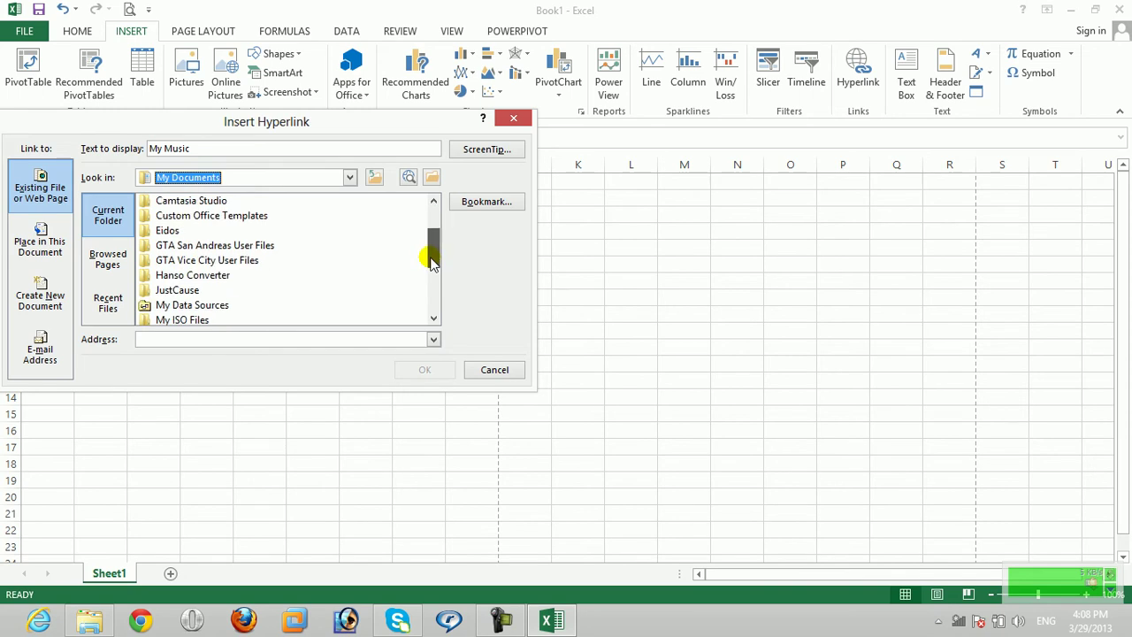
left_click(350, 177)
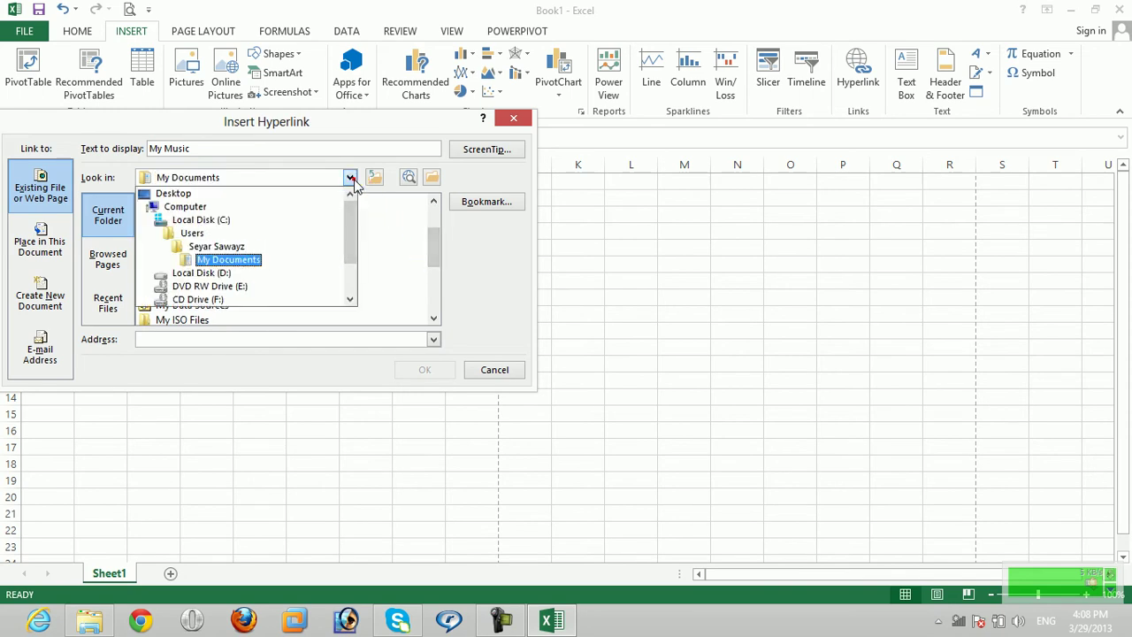
left_click(216, 250)
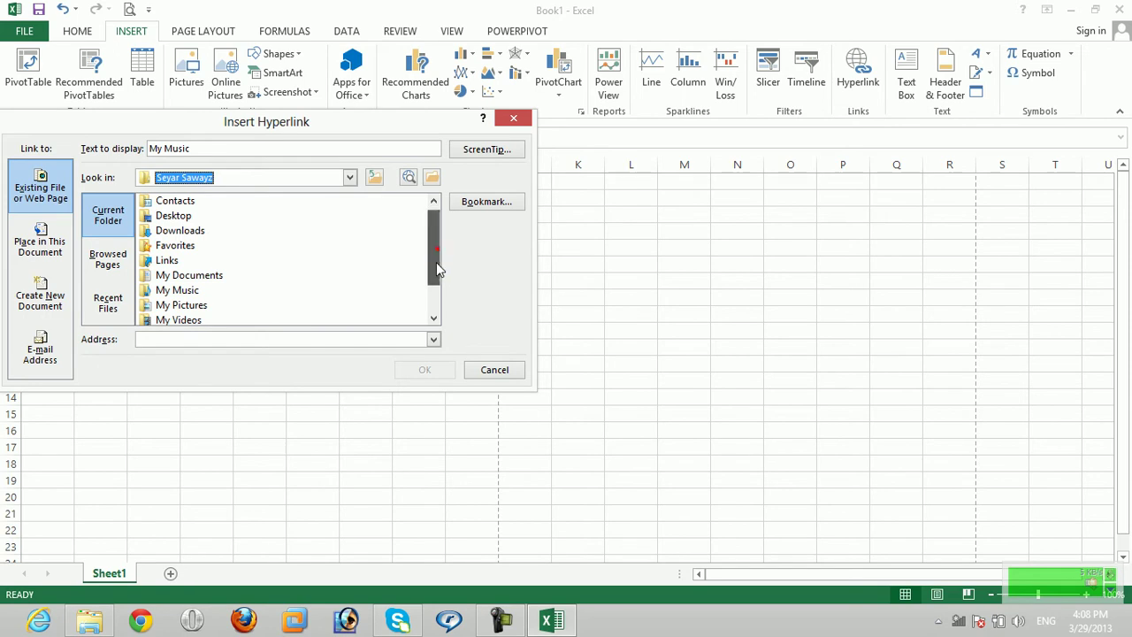
left_click_drag(436, 262, 436, 288)
left_click(187, 247)
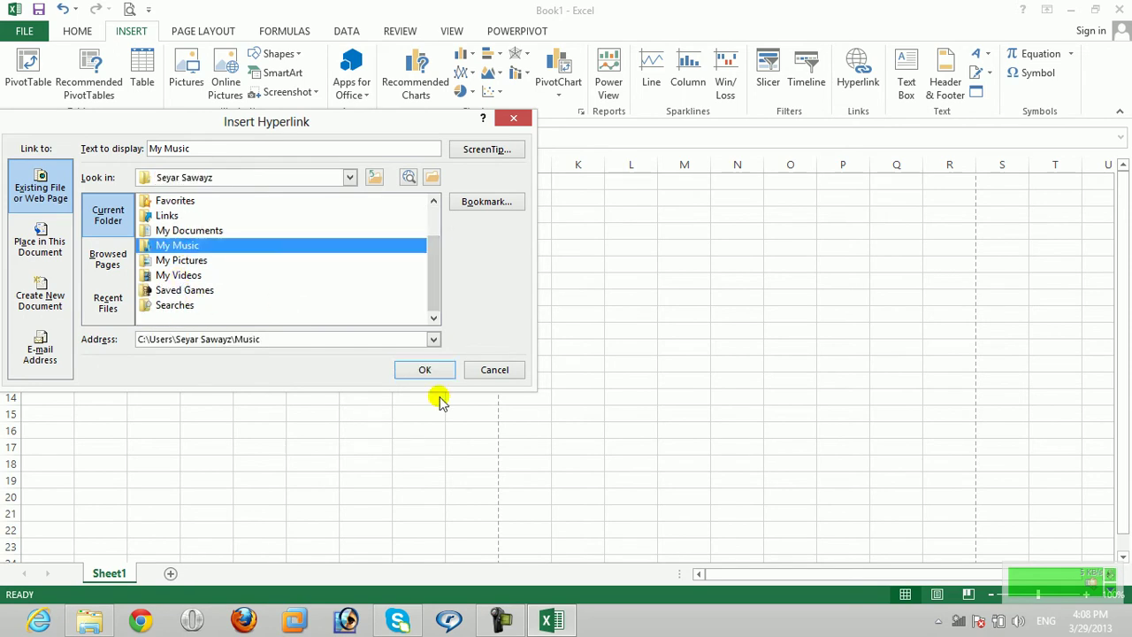
left_click(428, 370)
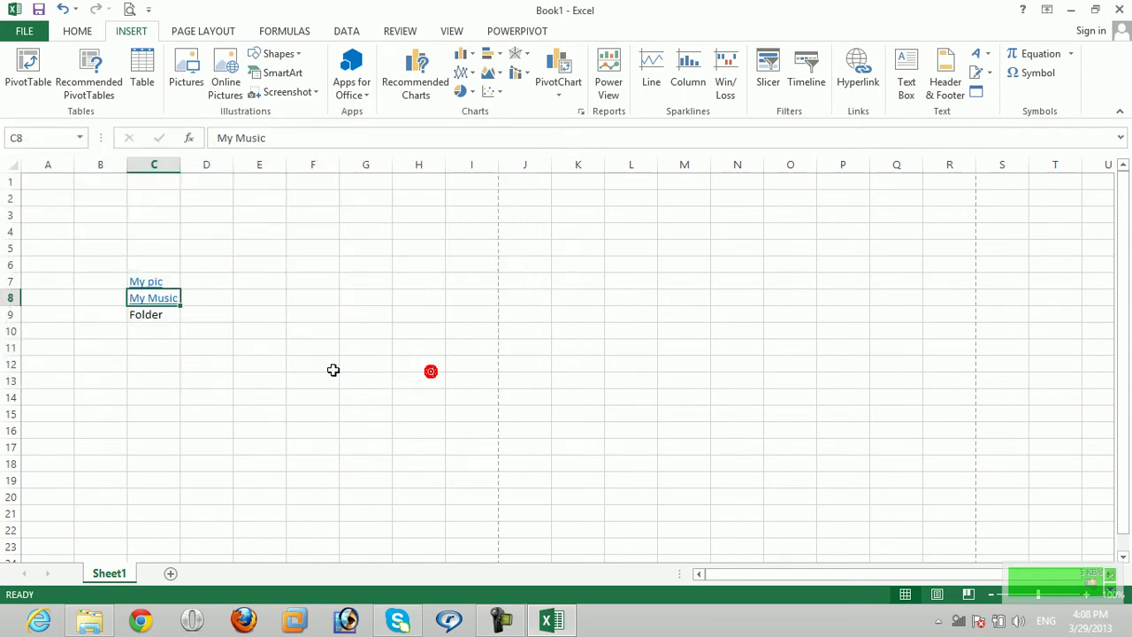
Step: Hyperlink C9's 'Folder' label to the Adobe folder inside Documents
left_click(161, 322)
left_click(854, 84)
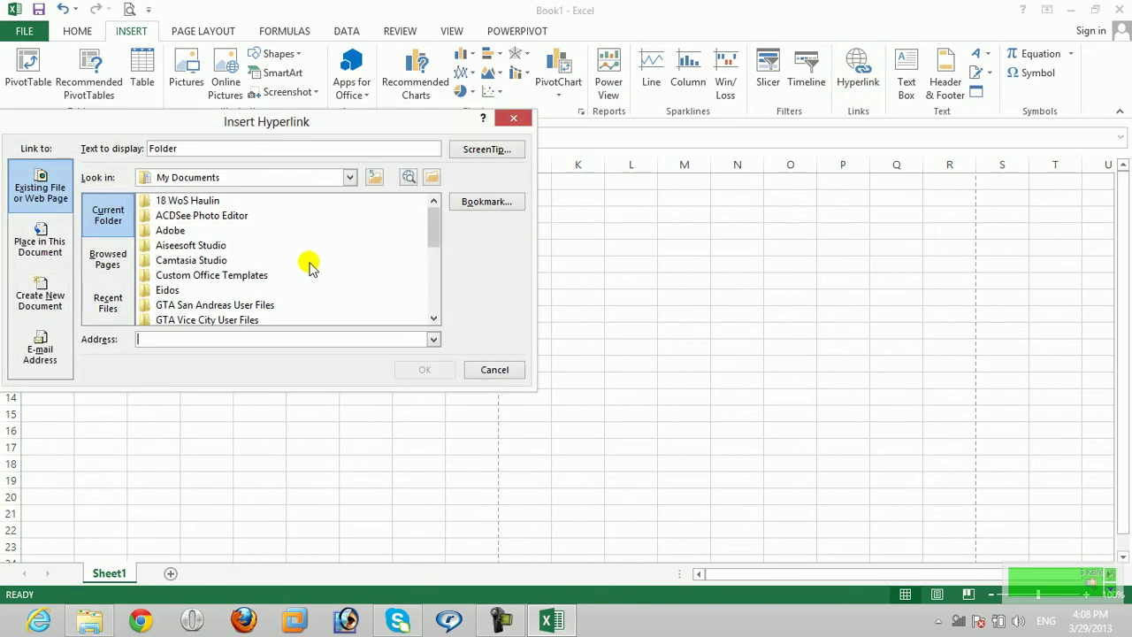
left_click(170, 232)
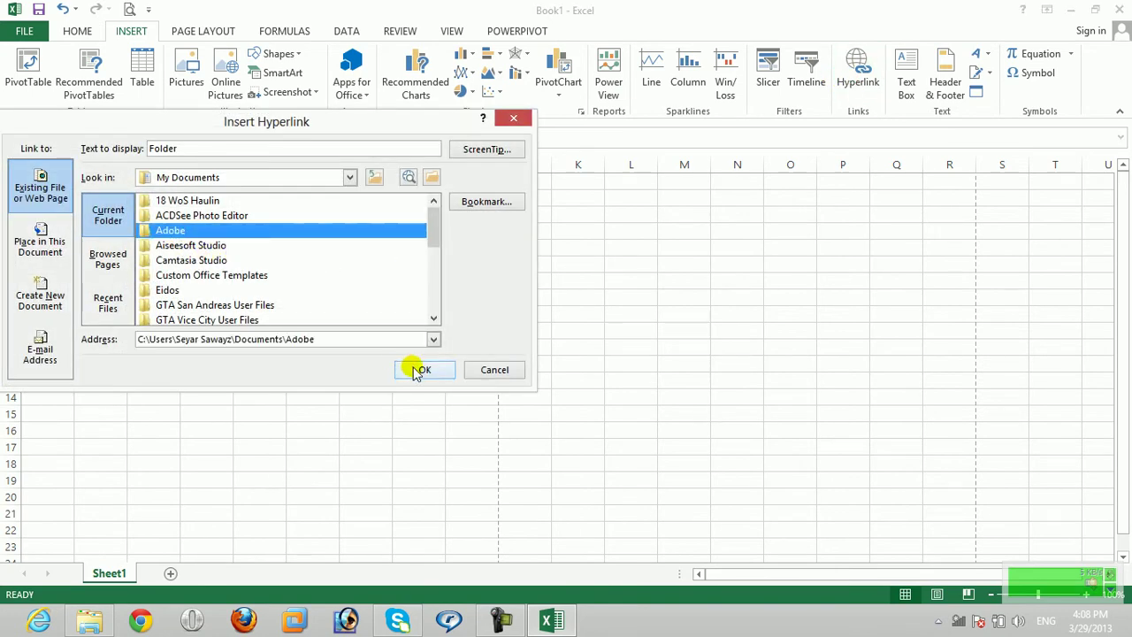
left_click(421, 370)
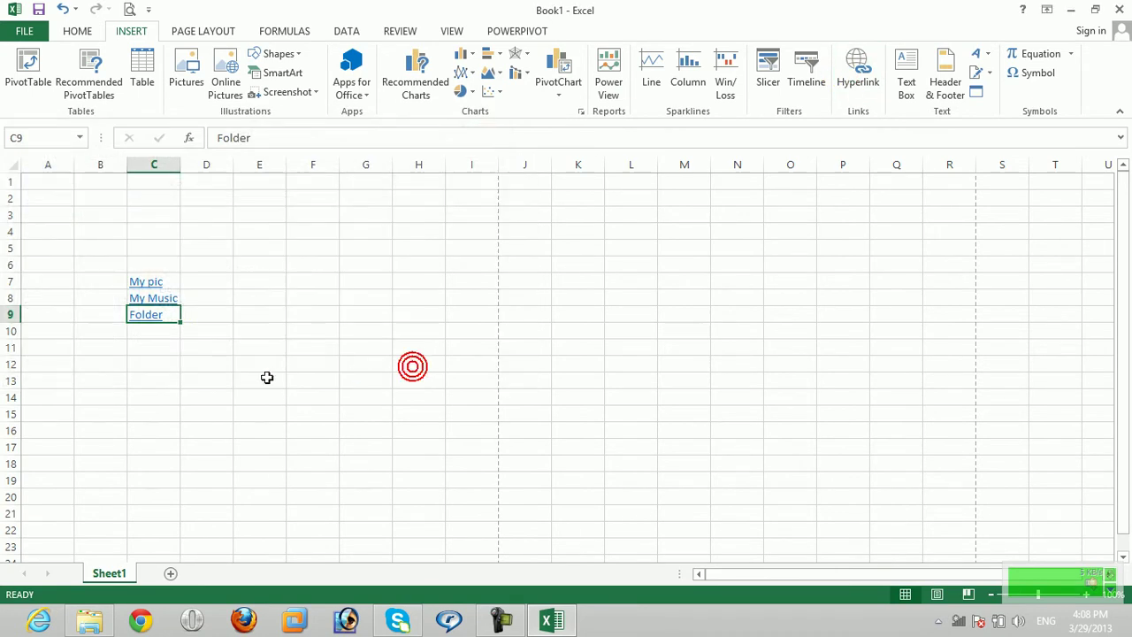
Step: Follow the My pic and My Music links, confirming the security notice, and close each folder
left_click(151, 288)
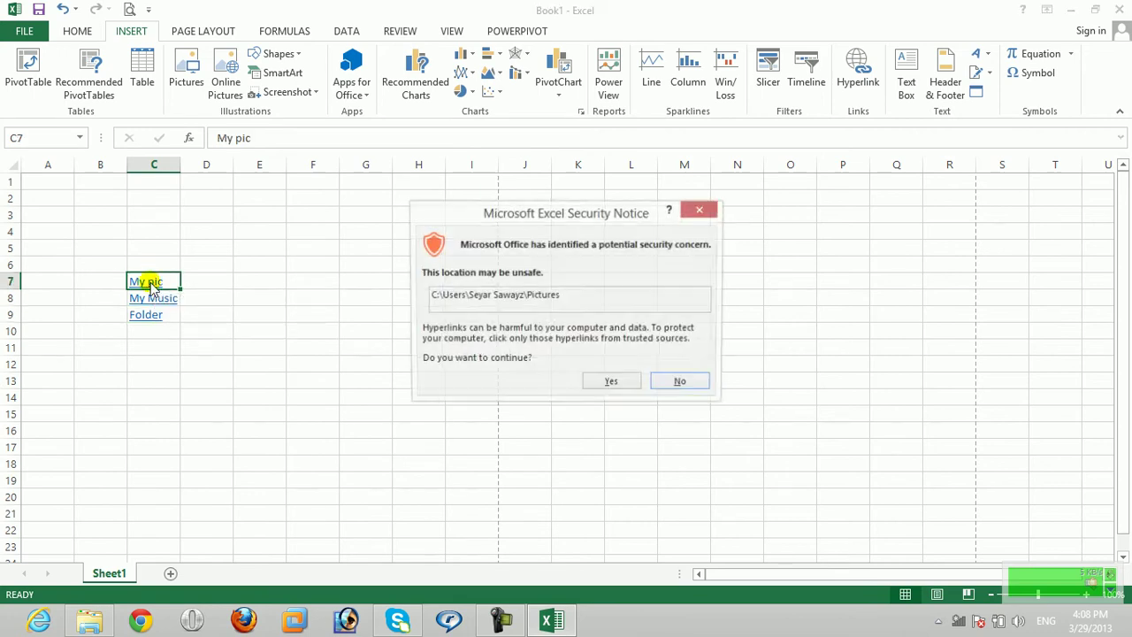
left_click(613, 383)
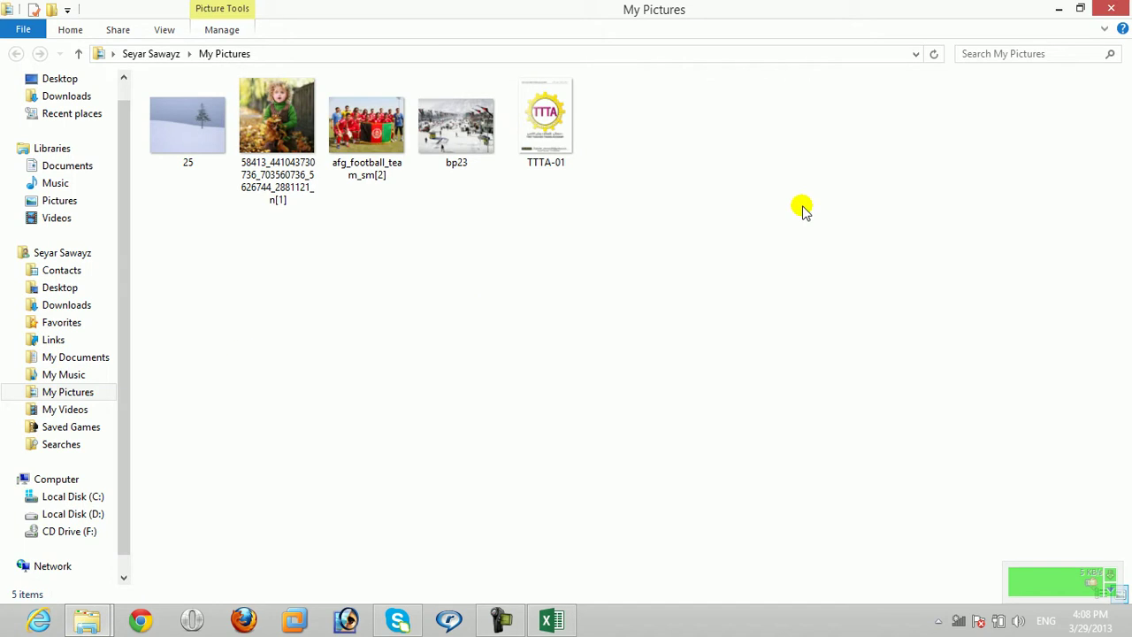
left_click(1111, 8)
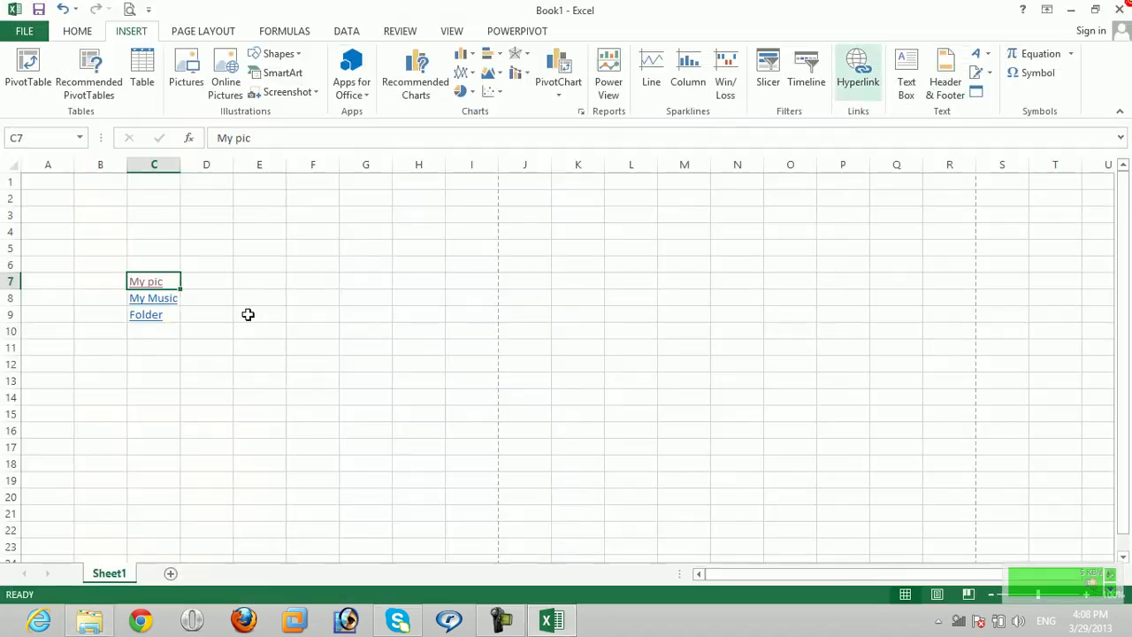
left_click(153, 303)
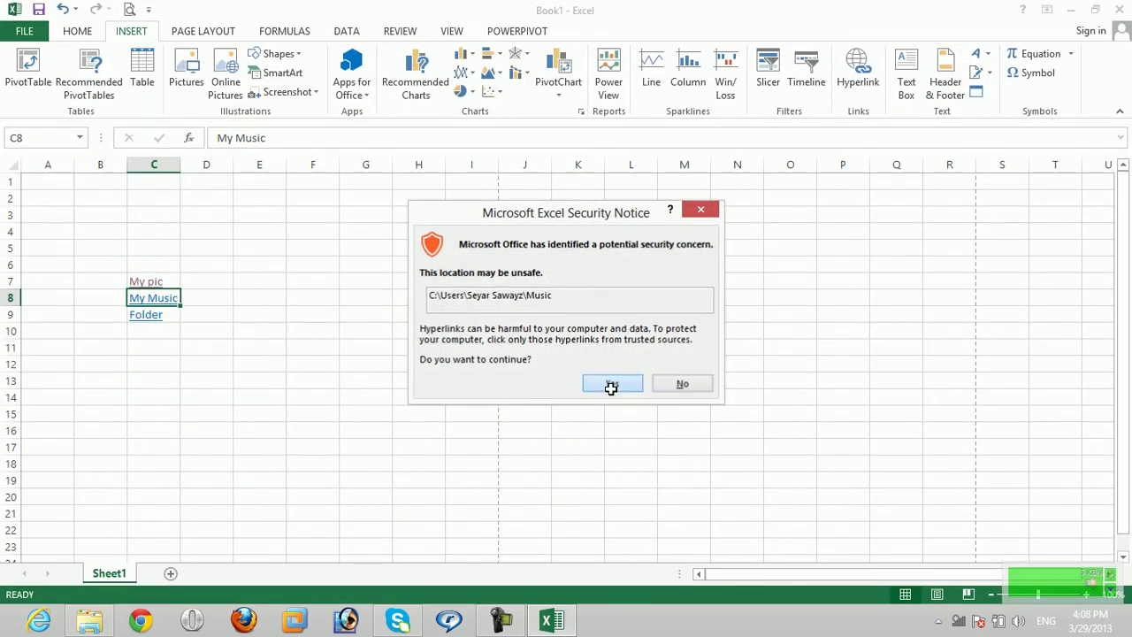
left_click(613, 383)
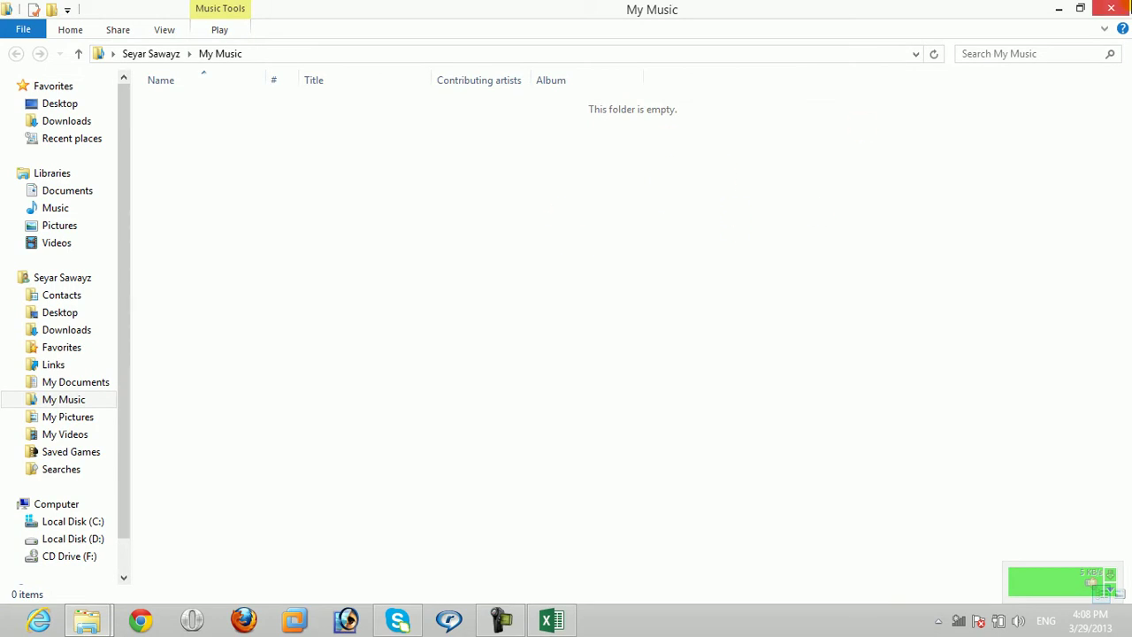
left_click(1114, 8)
Step: Follow the Folder link into Adobe, open the Premiere Pro folder, then close Explorer
left_click(146, 315)
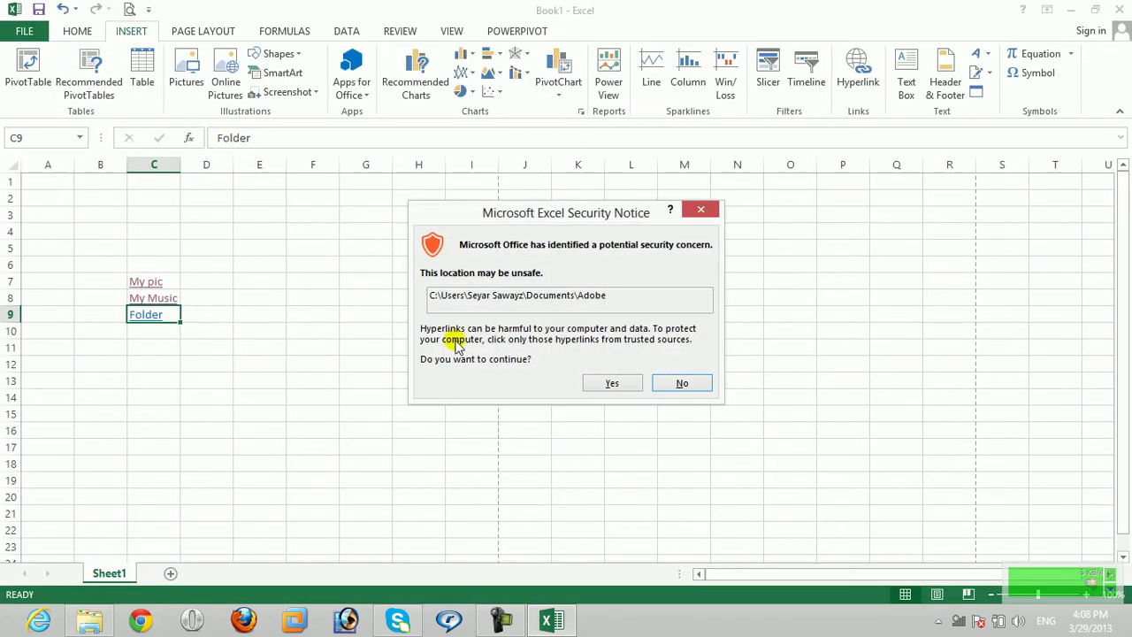
left_click(604, 383)
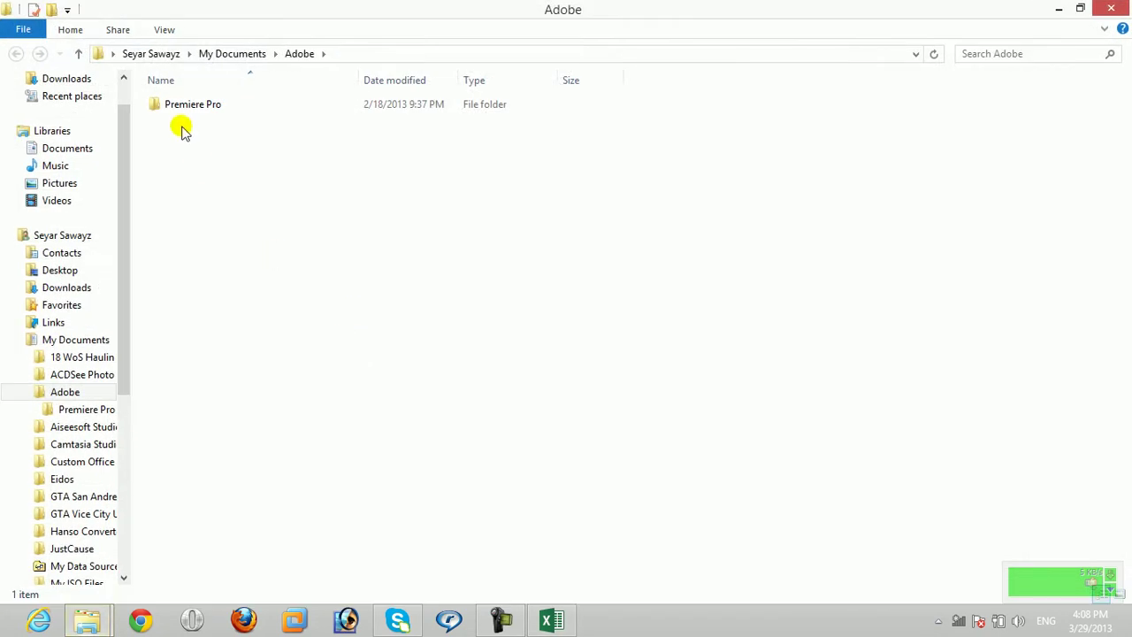
left_click(175, 108)
double_click(175, 109)
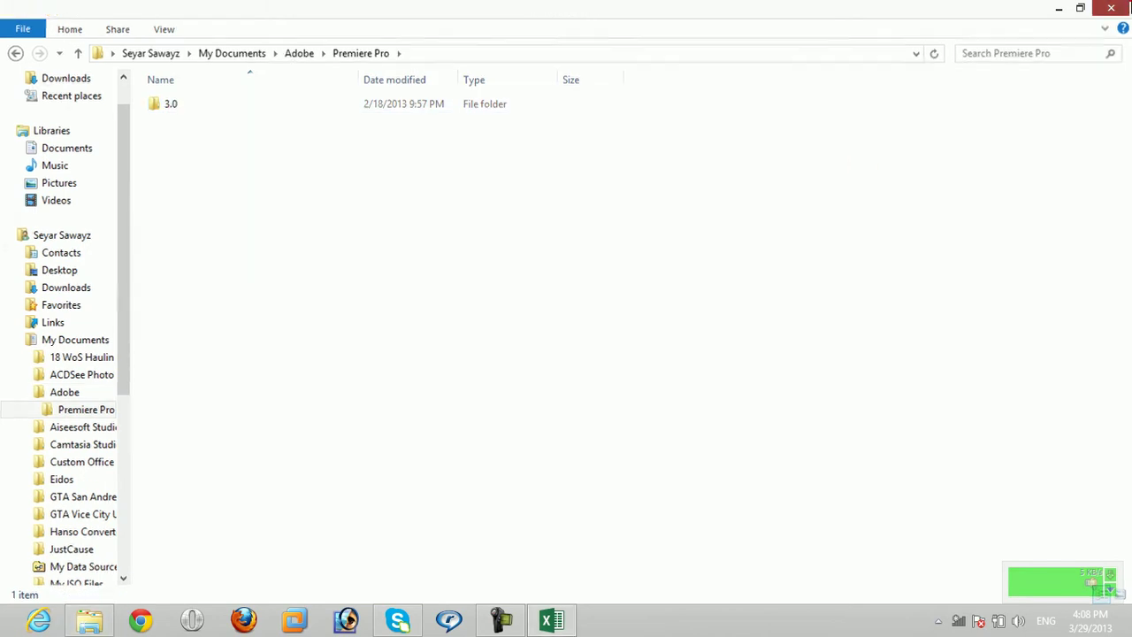
left_click(1111, 8)
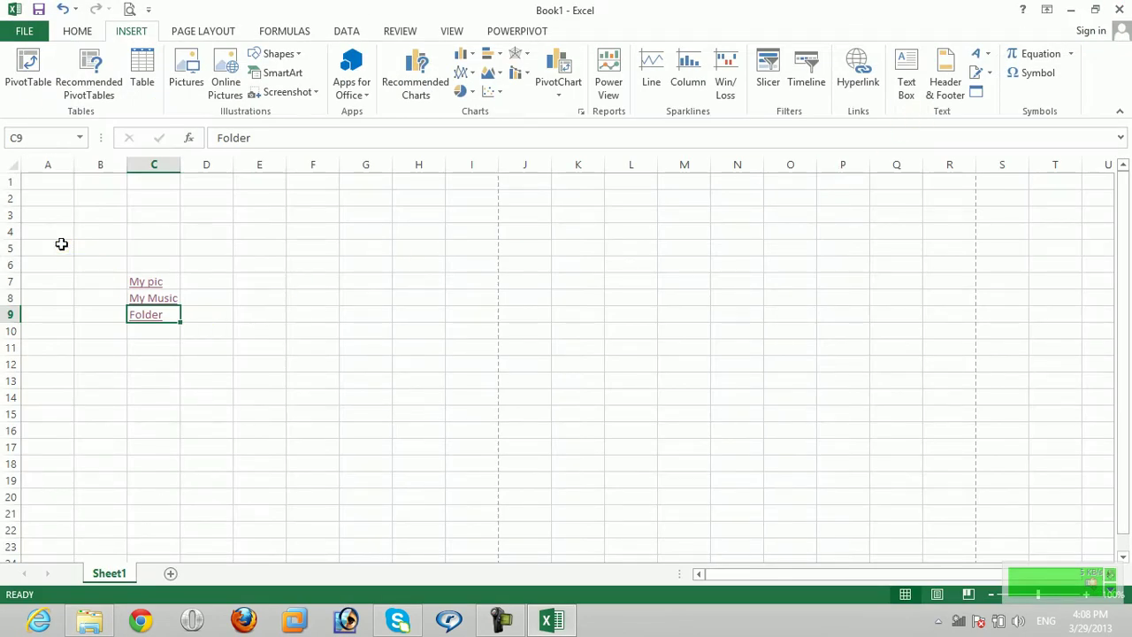
left_click_drag(62, 244, 183, 364)
Step: Delete the three hyperlinked labels, then draw a trial text box across rows 2-4 and delete it
key("Delete")
left_click(182, 365)
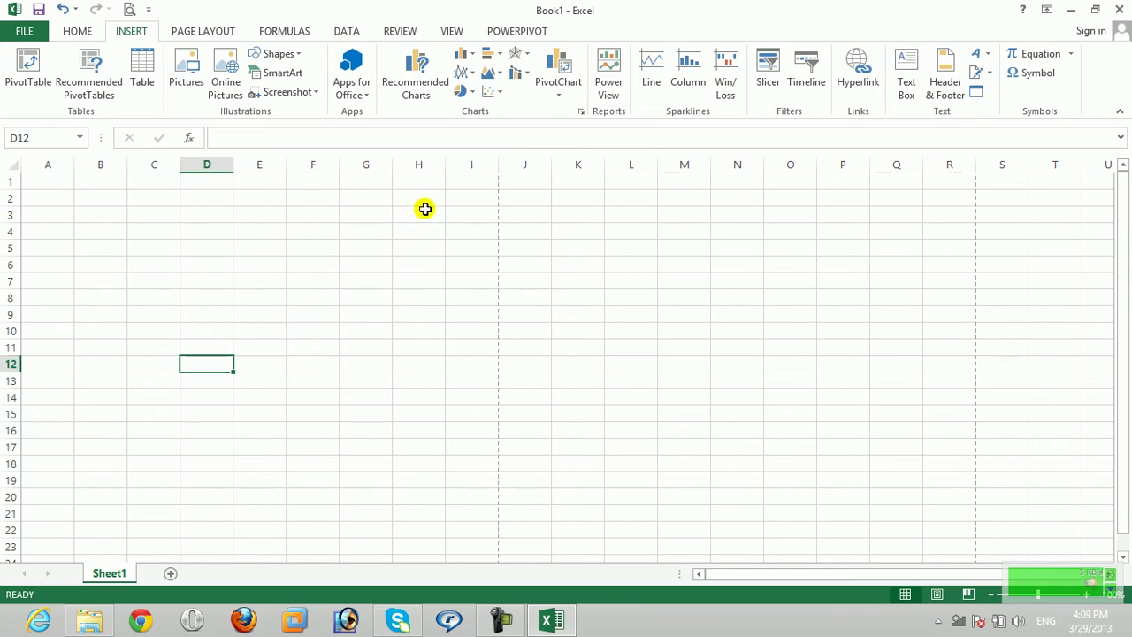
left_click(907, 71)
left_click_drag(34, 192, 401, 243)
type("kldhsajhfkshfkjsadhkjdsahkjlash")
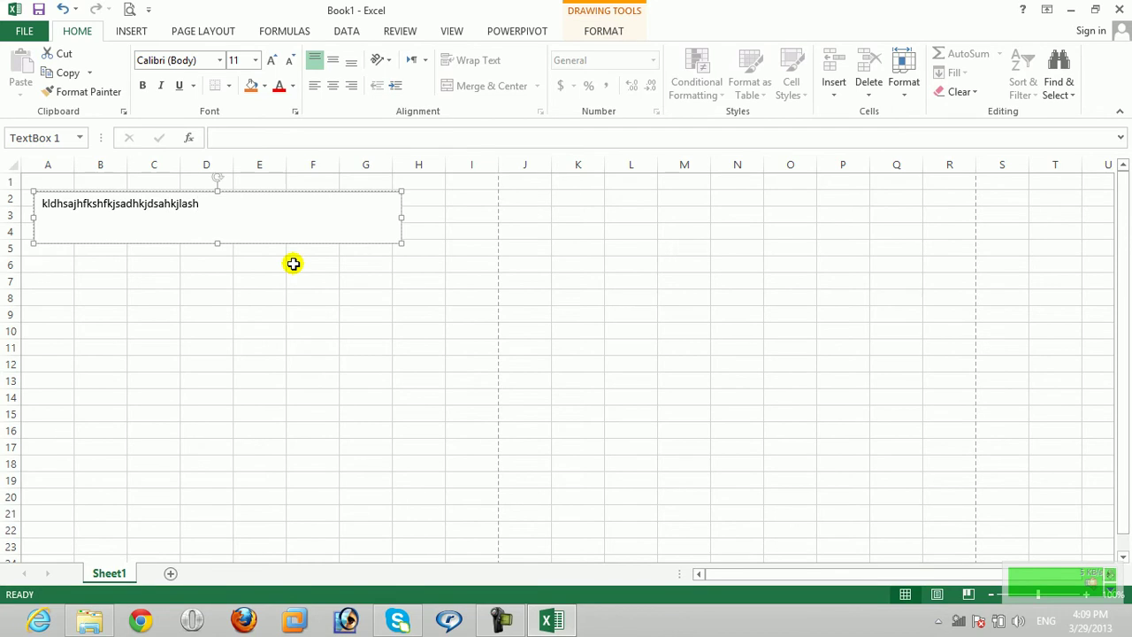
key("Delete")
left_click(331, 193)
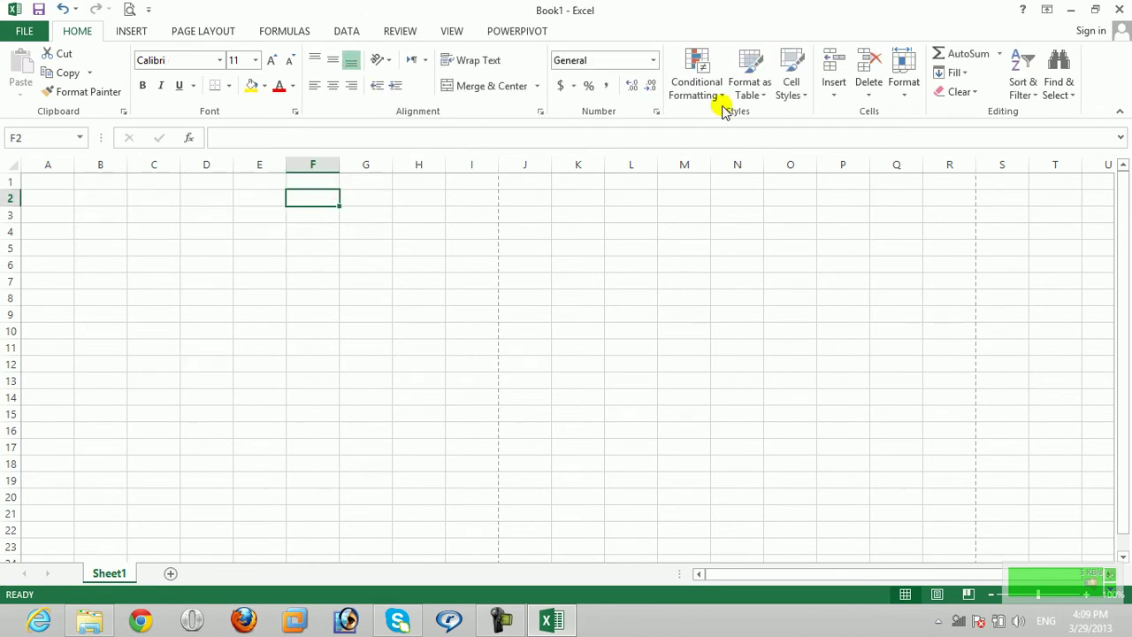
left_click(124, 34)
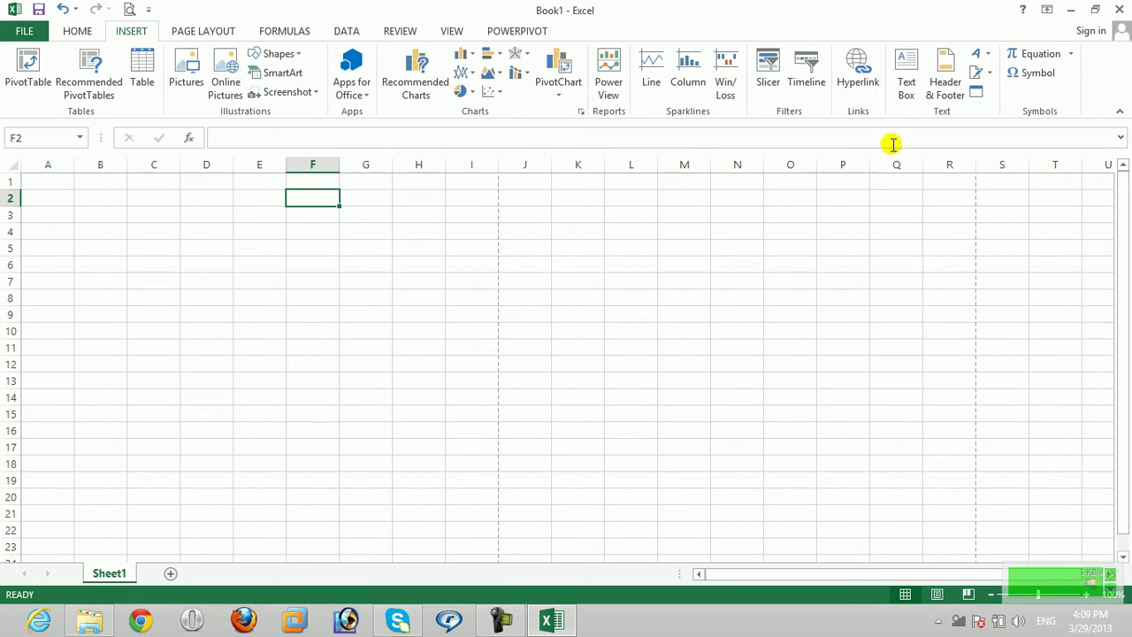
Step: Start a page header and step through its left, right and centre sections
left_click(939, 98)
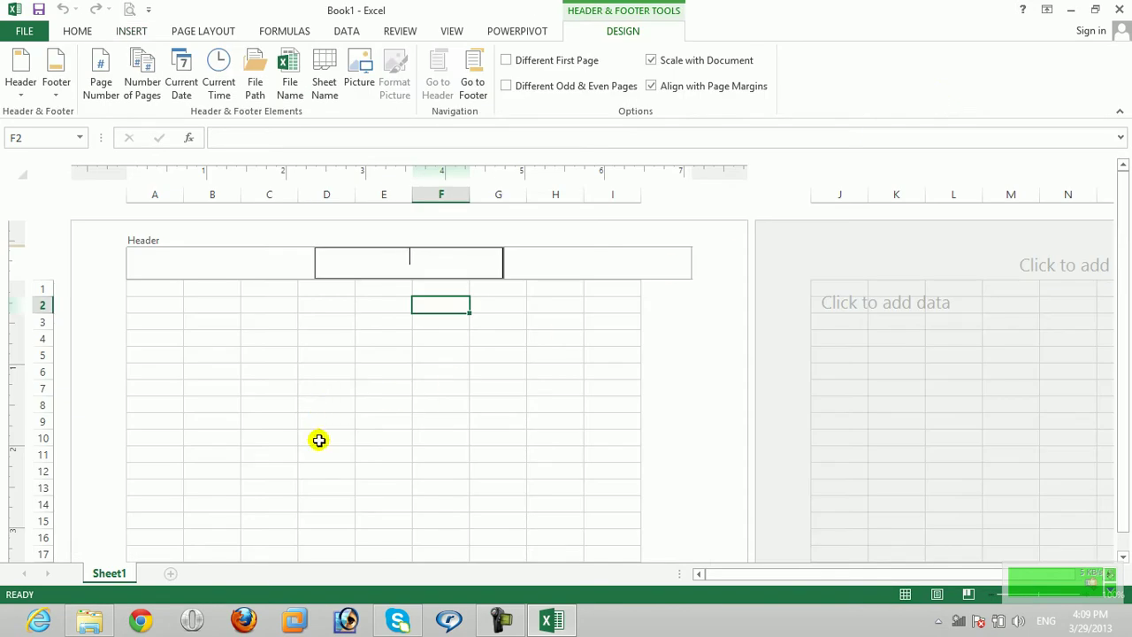
left_click(159, 261)
left_click(588, 255)
left_click(412, 261)
left_click(239, 261)
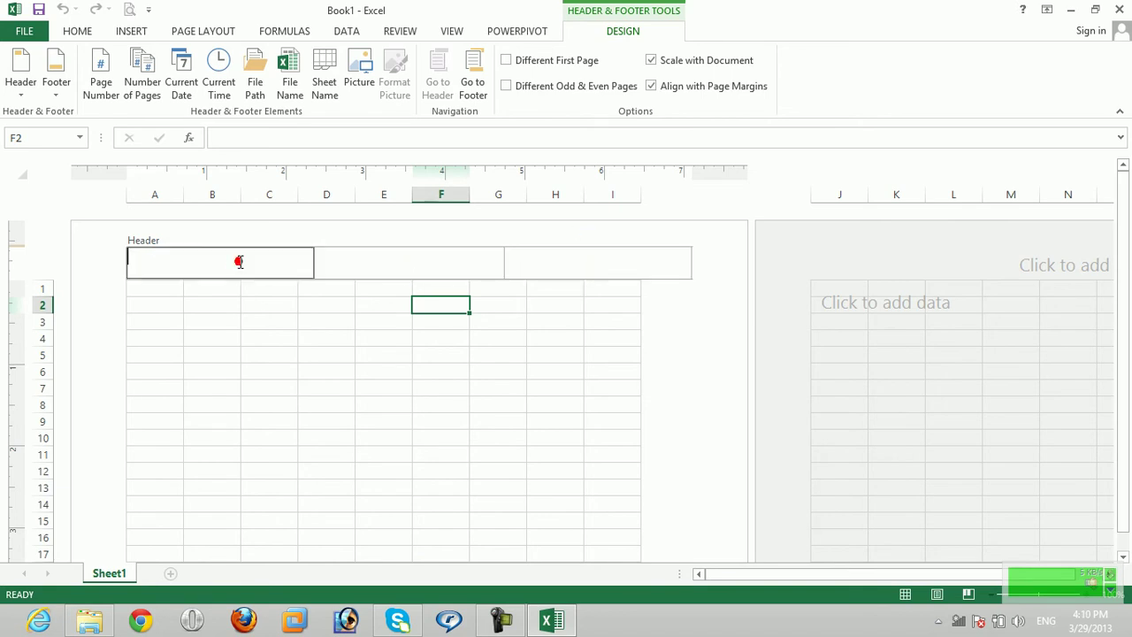
left_click(559, 256)
left_click(439, 262)
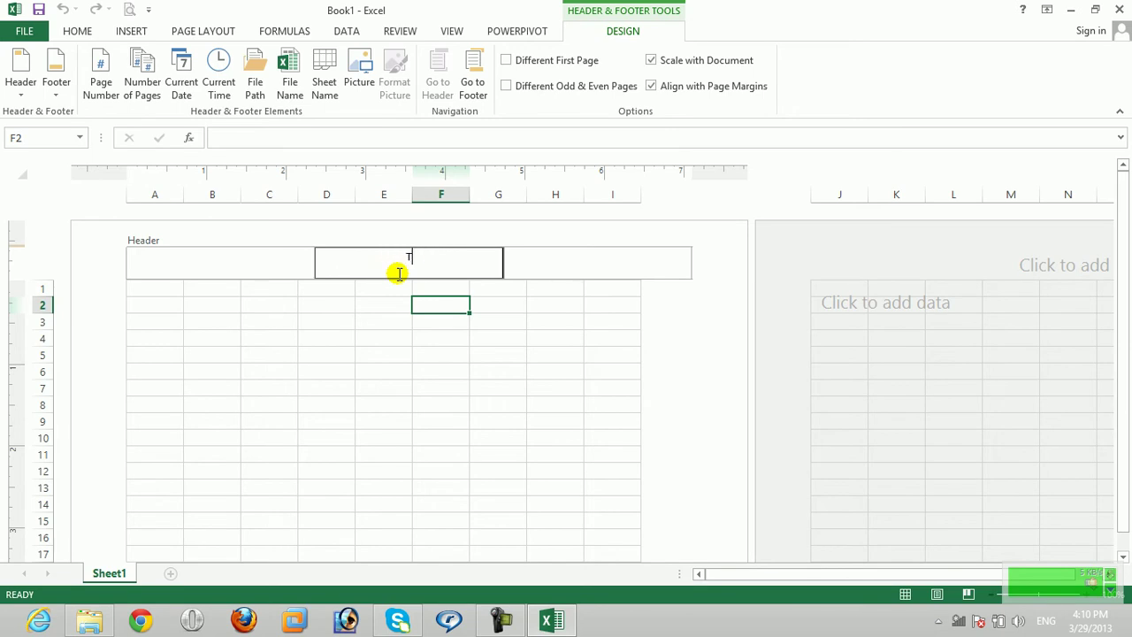
Step: Apply the 'Sheet1, Page 1' header preset and delete the &[Tab] code from the centre section
left_click(17, 88)
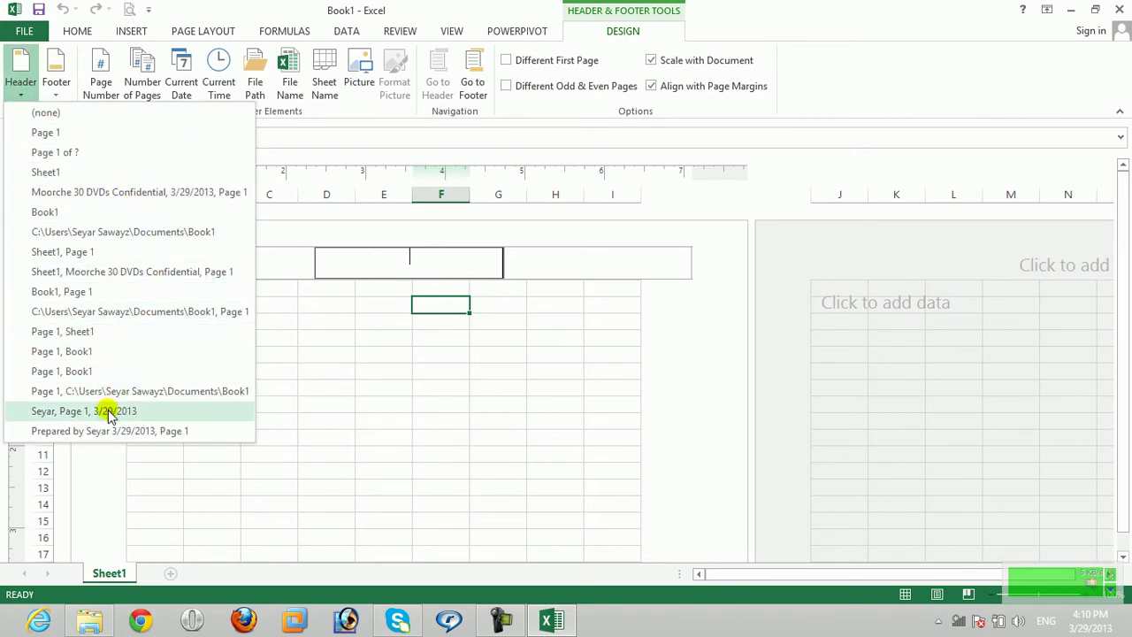
left_click(71, 251)
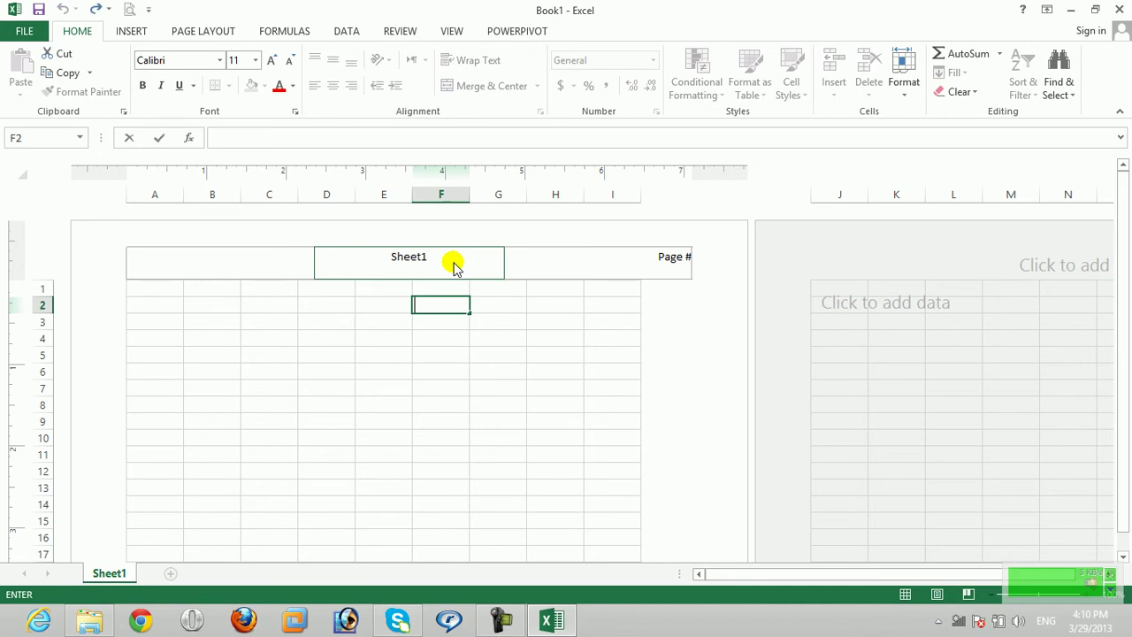
left_click(433, 353)
left_click(435, 256)
key("Delete")
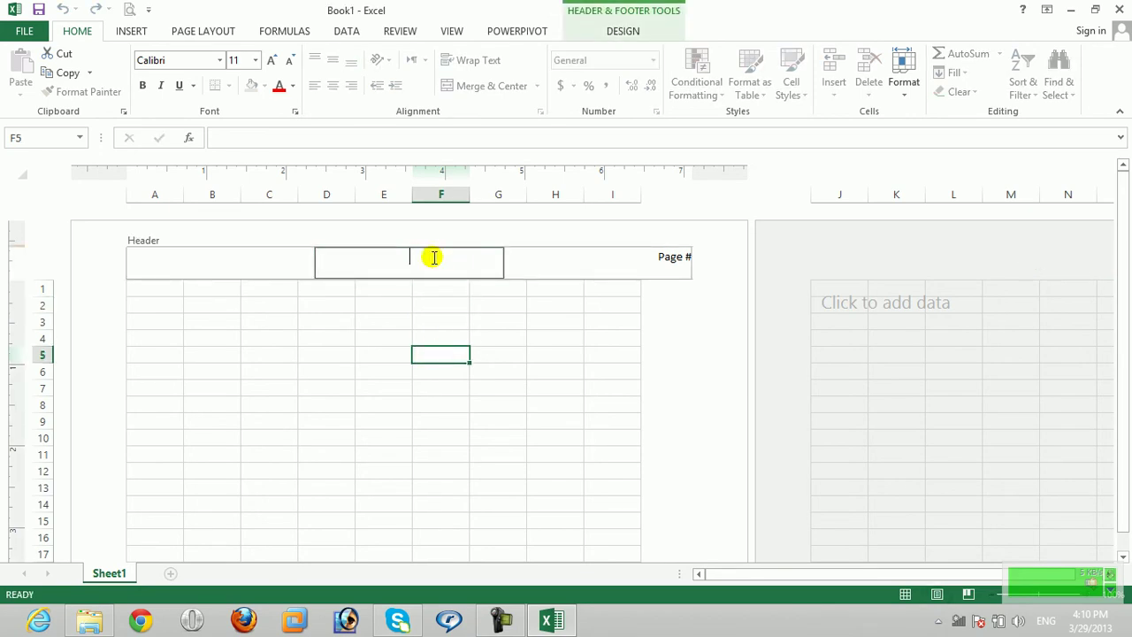
Step: Insert a Page Number field into the centre header section
left_click(605, 31)
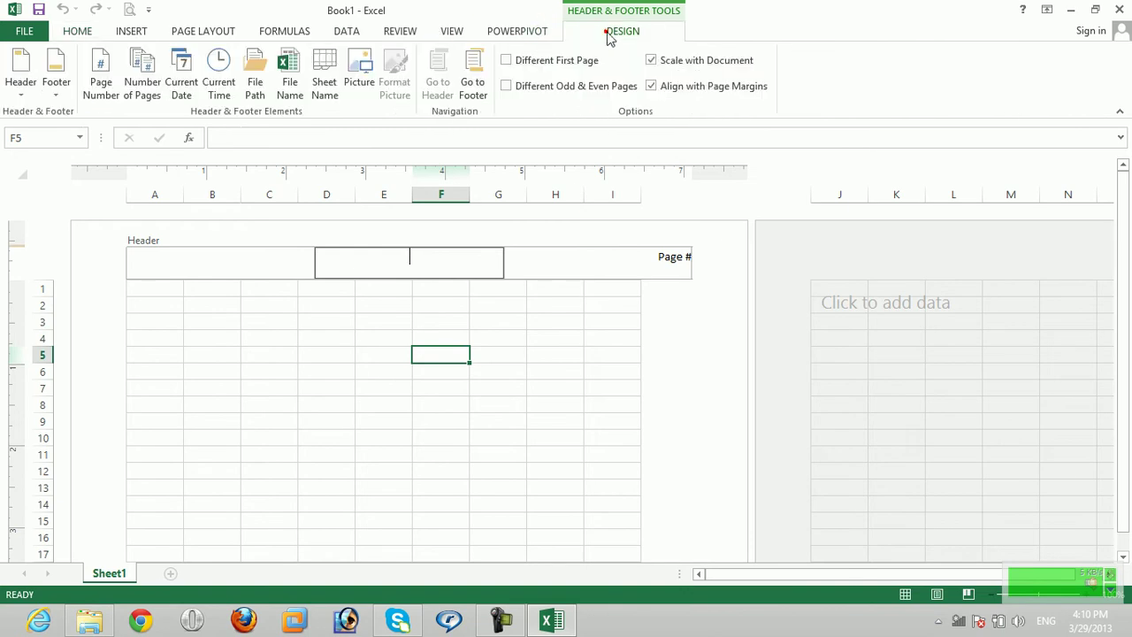
left_click(101, 82)
left_click(249, 416)
left_click(251, 389)
Step: Fill D7:H12 with the sample text 'asad' in a single entry
left_click_drag(270, 399, 419, 468)
left_click(334, 386)
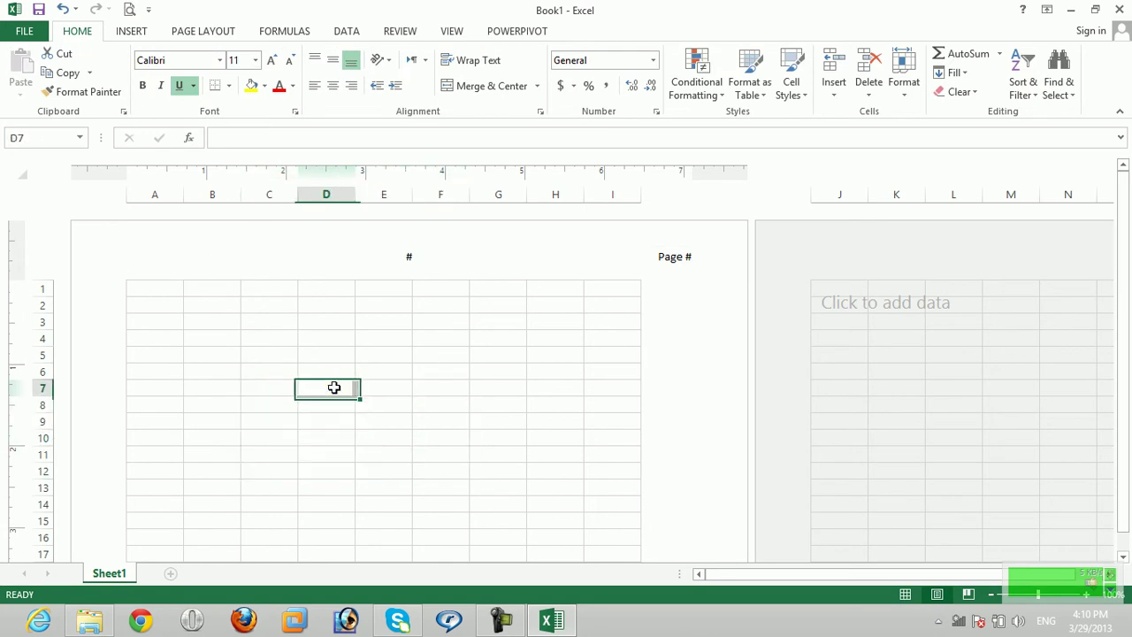
left_click_drag(341, 389, 530, 455)
type("asad")
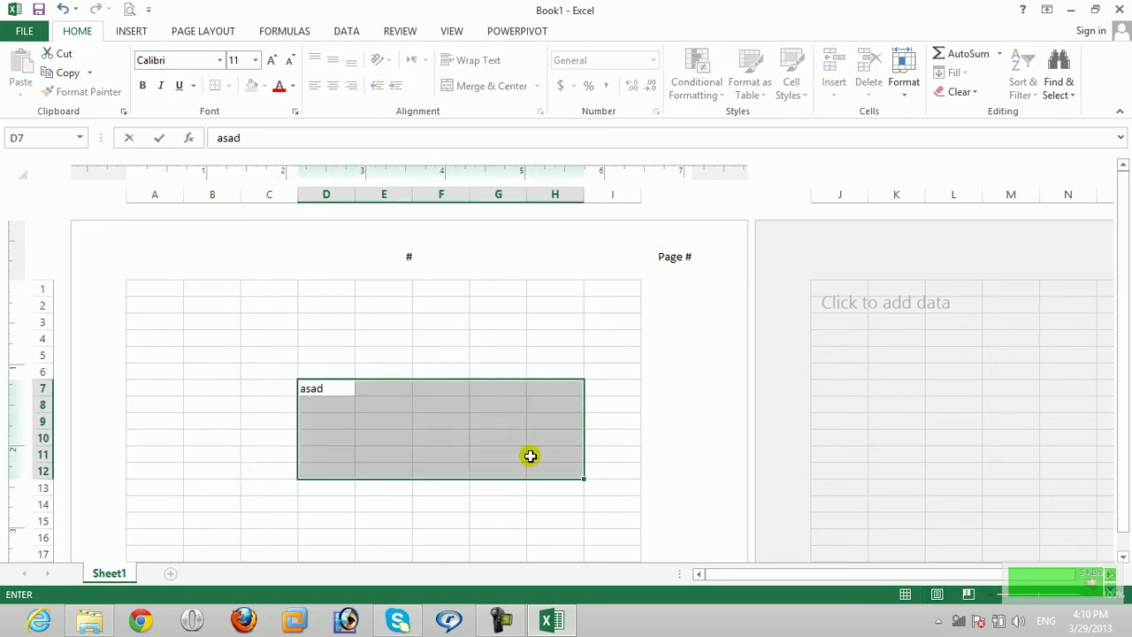
key("ctrl+Return")
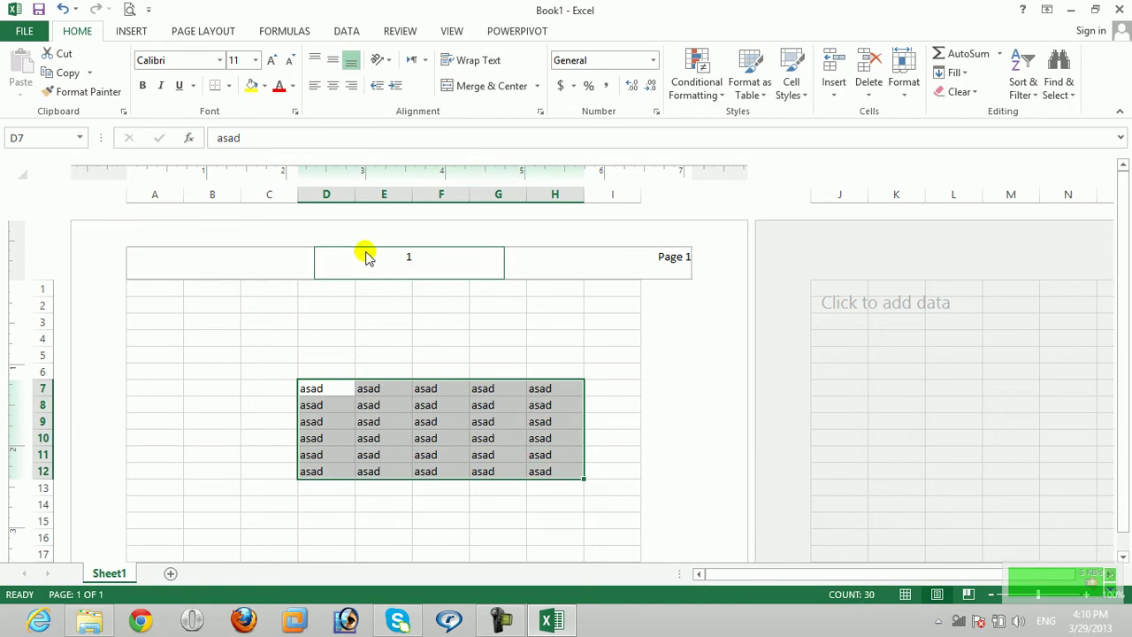
Step: Append the total page count to the centre header, view it as '1 / 1', then delete it
left_click(415, 258)
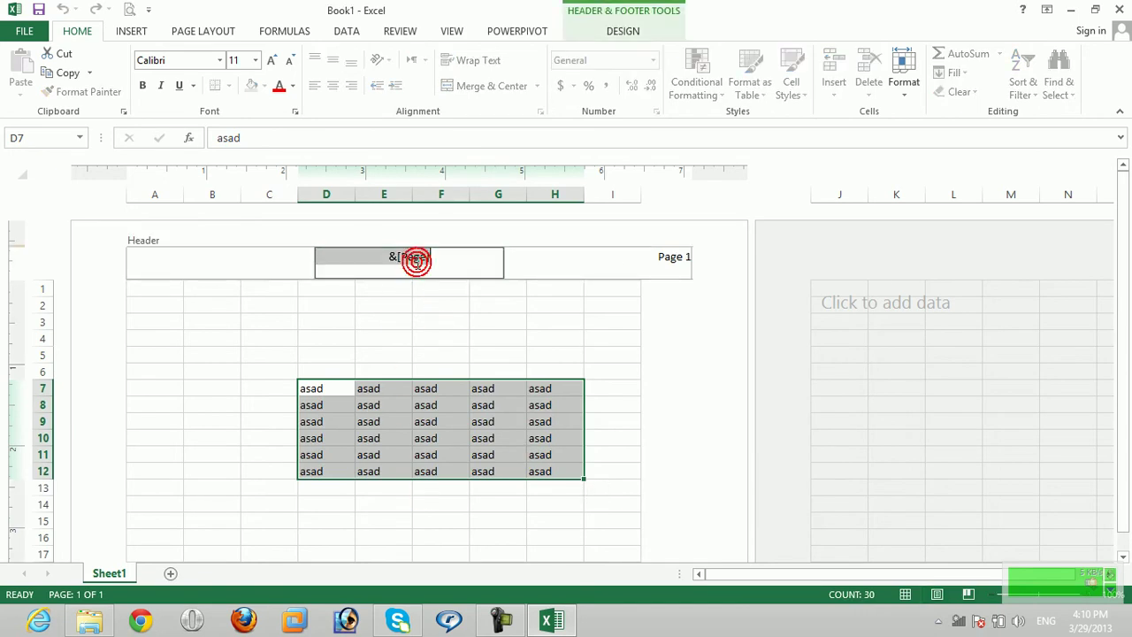
left_click(611, 33)
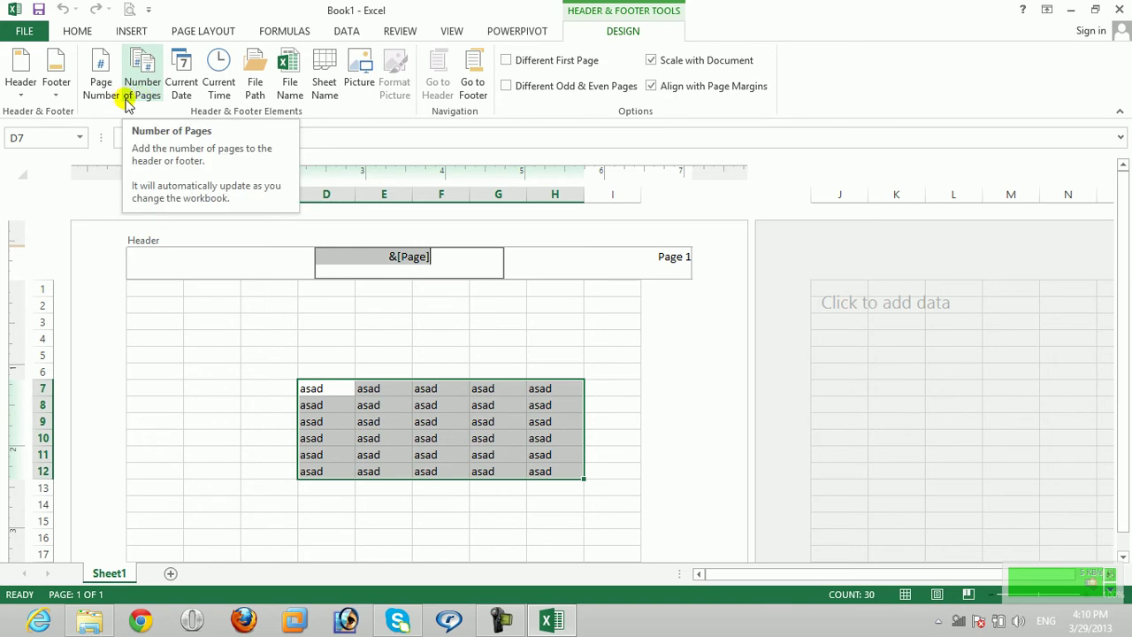
left_click(455, 266)
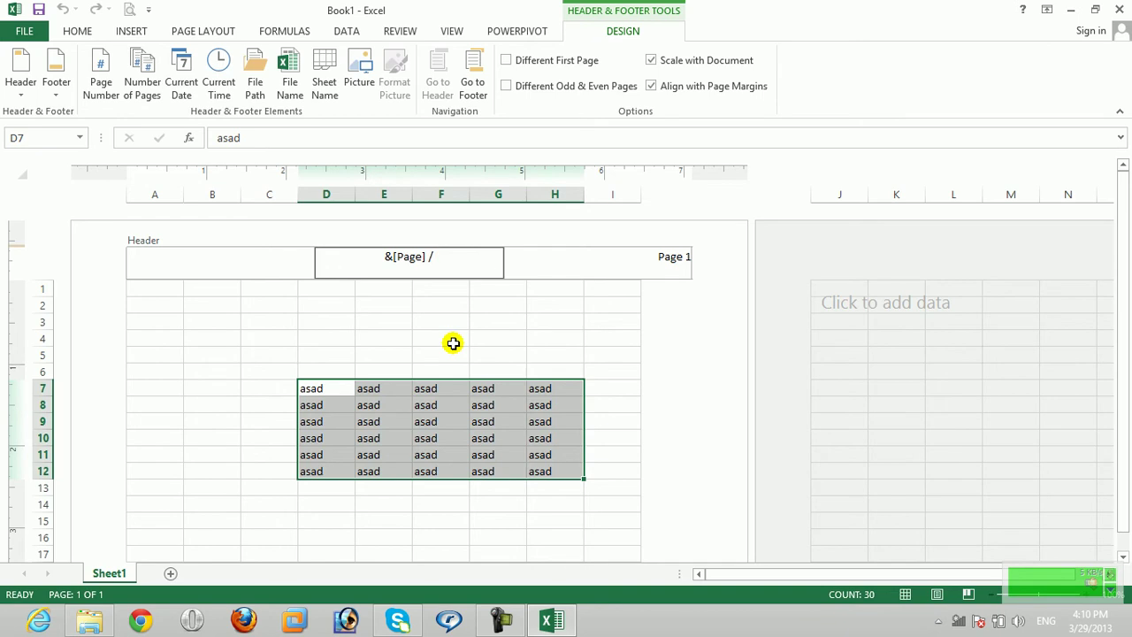
type("/")
left_click(143, 69)
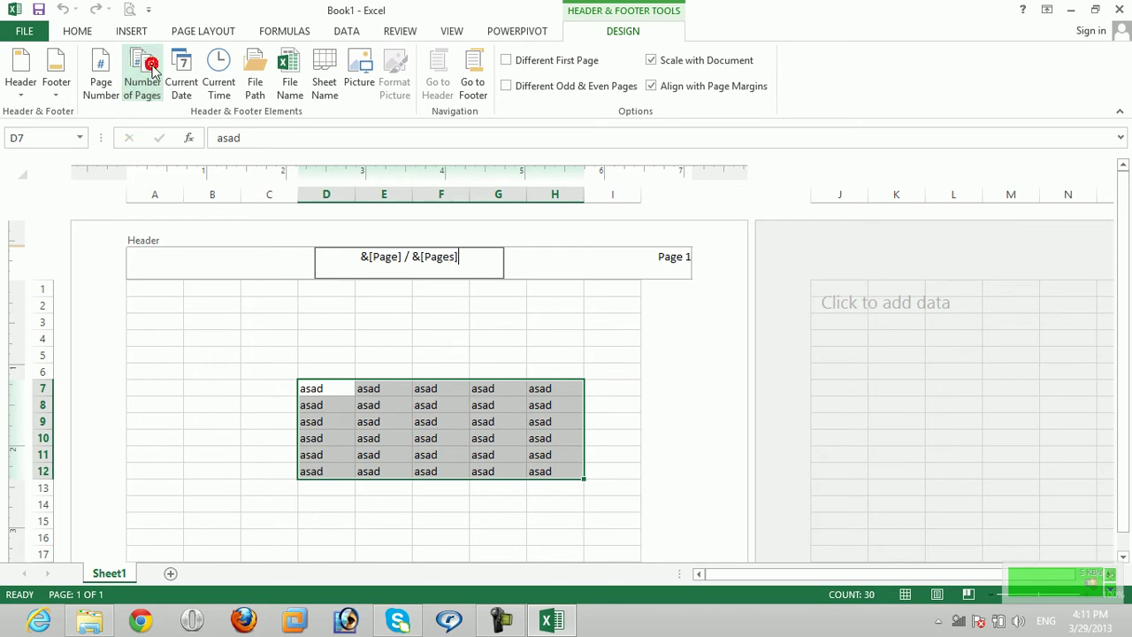
left_click(365, 388)
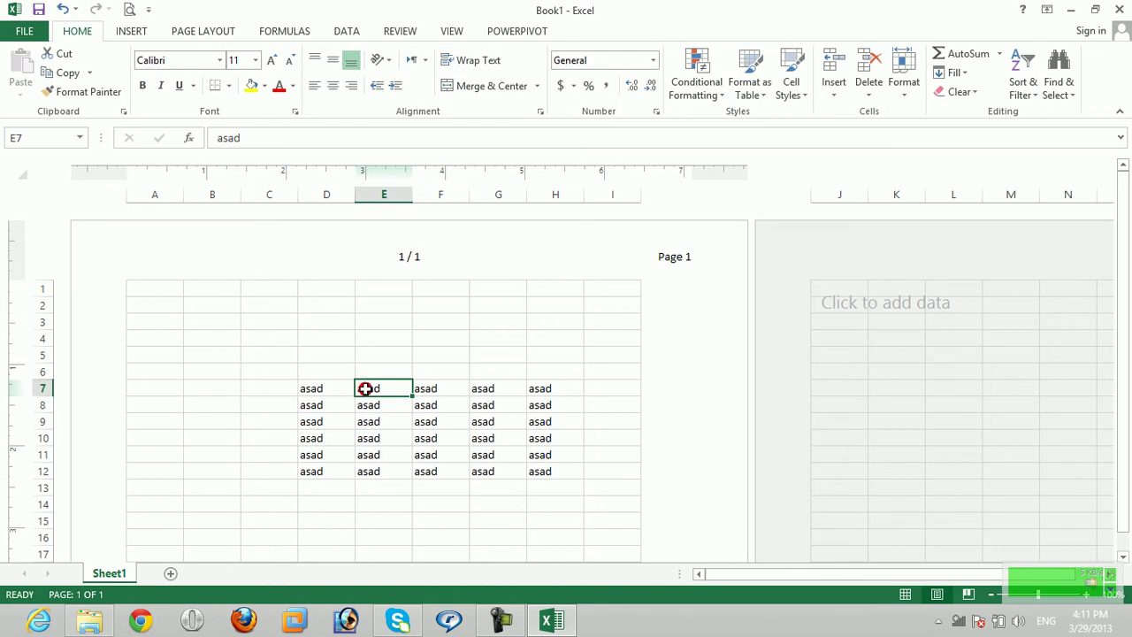
left_click(407, 266)
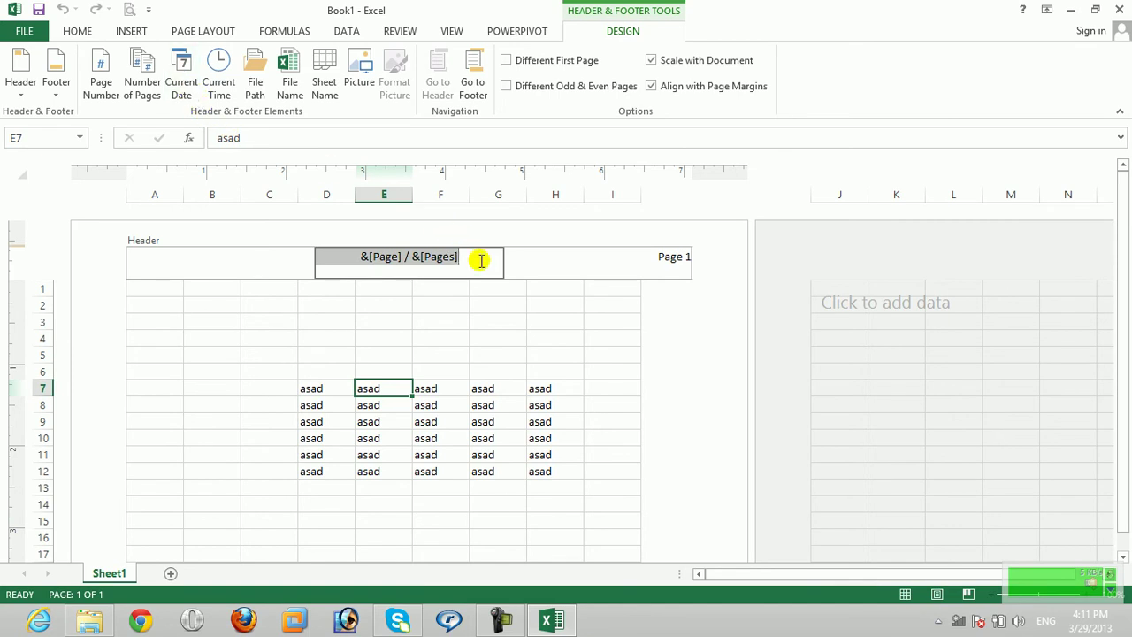
key("Delete")
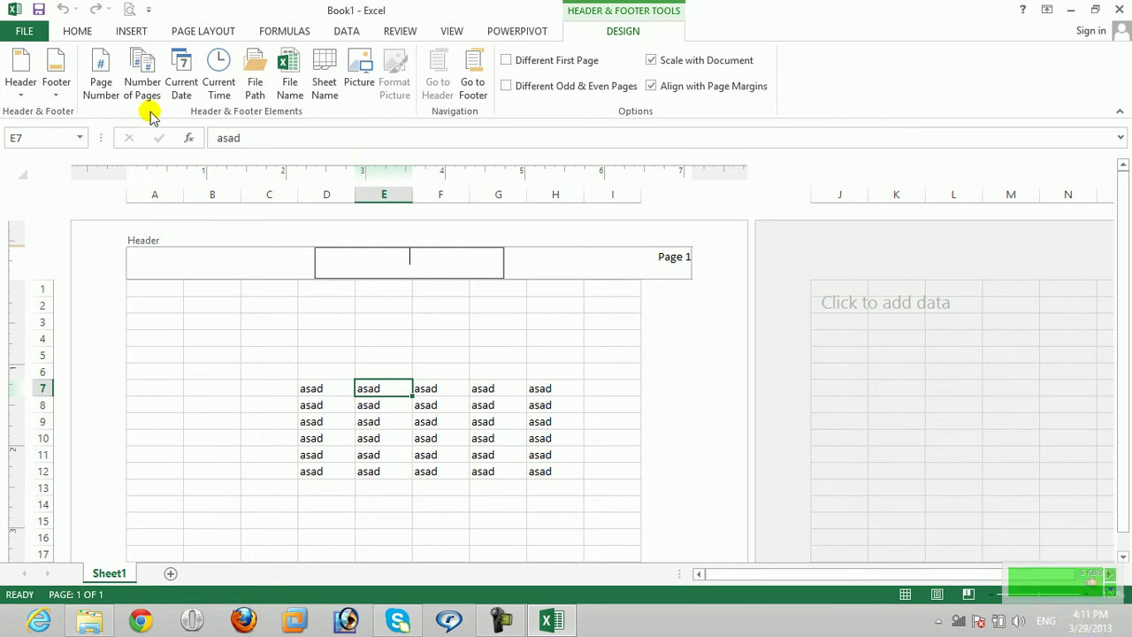
left_click(179, 90)
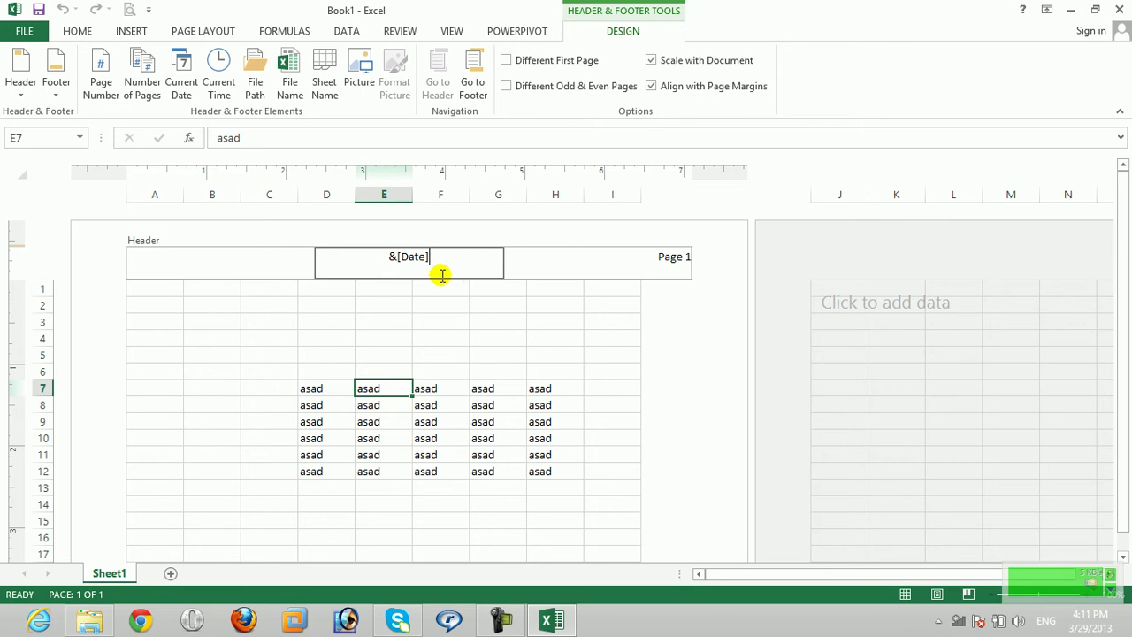
left_click(381, 415)
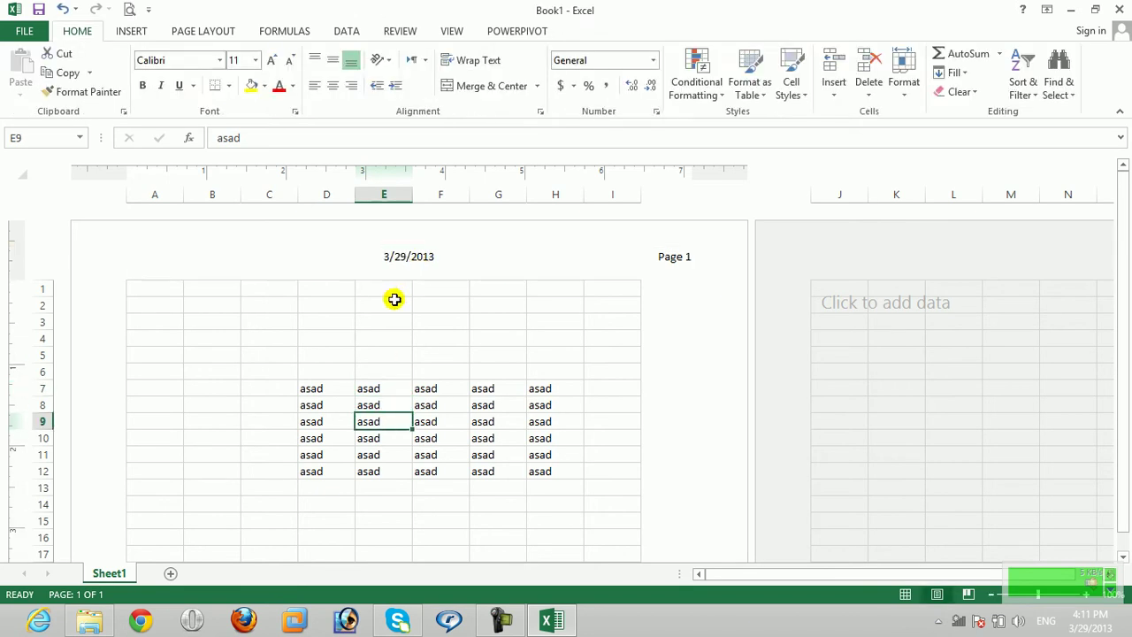
left_click(442, 262)
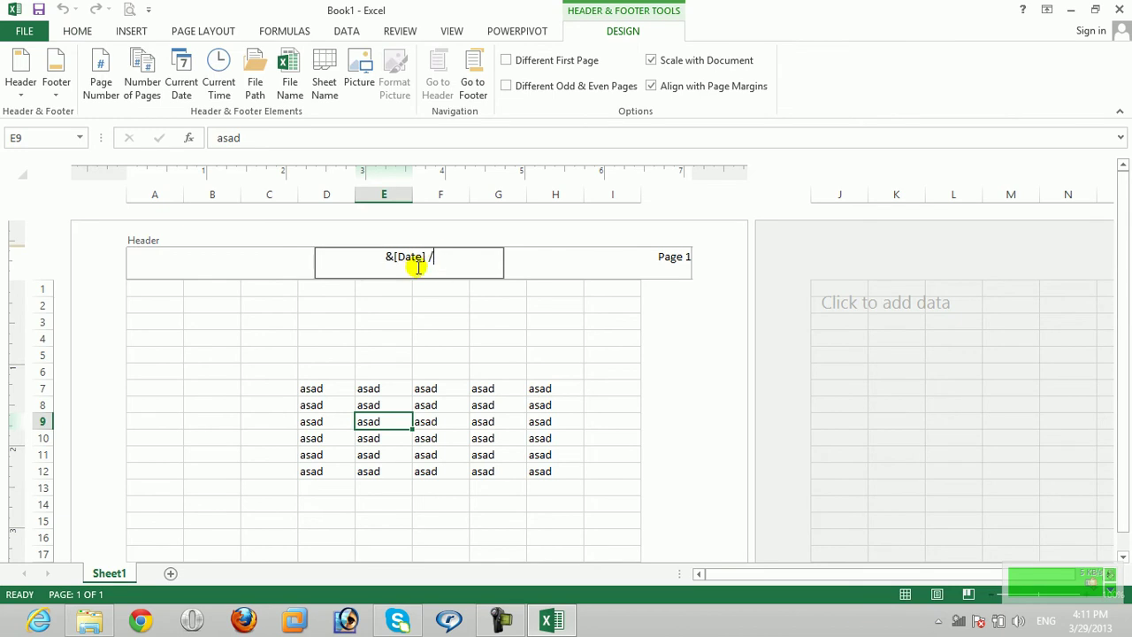
left_click(218, 89)
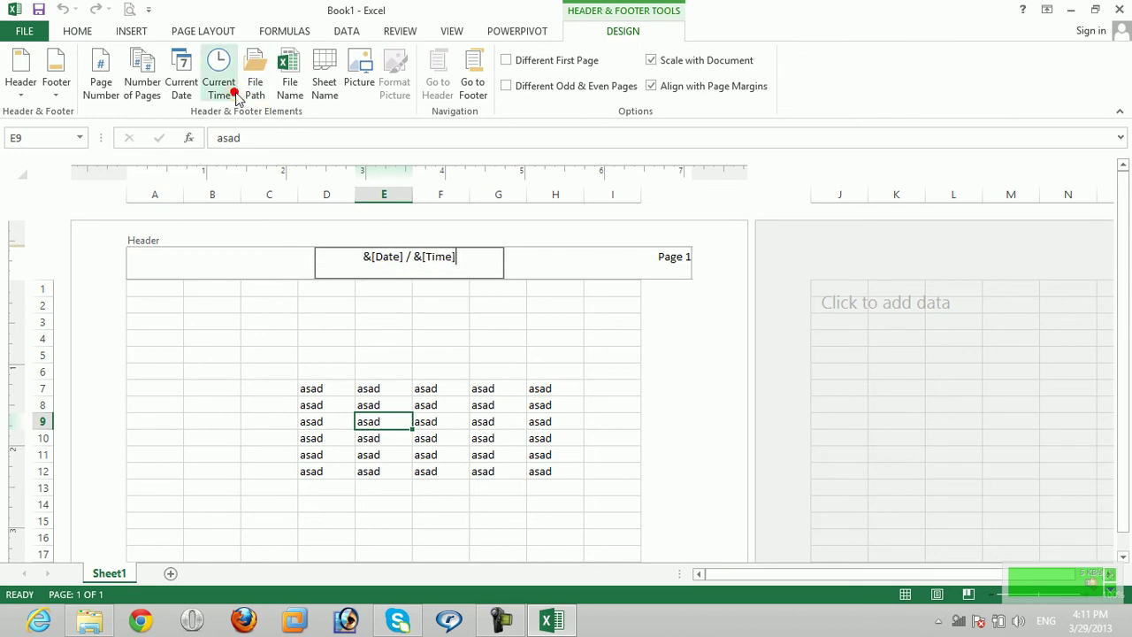
left_click(413, 398)
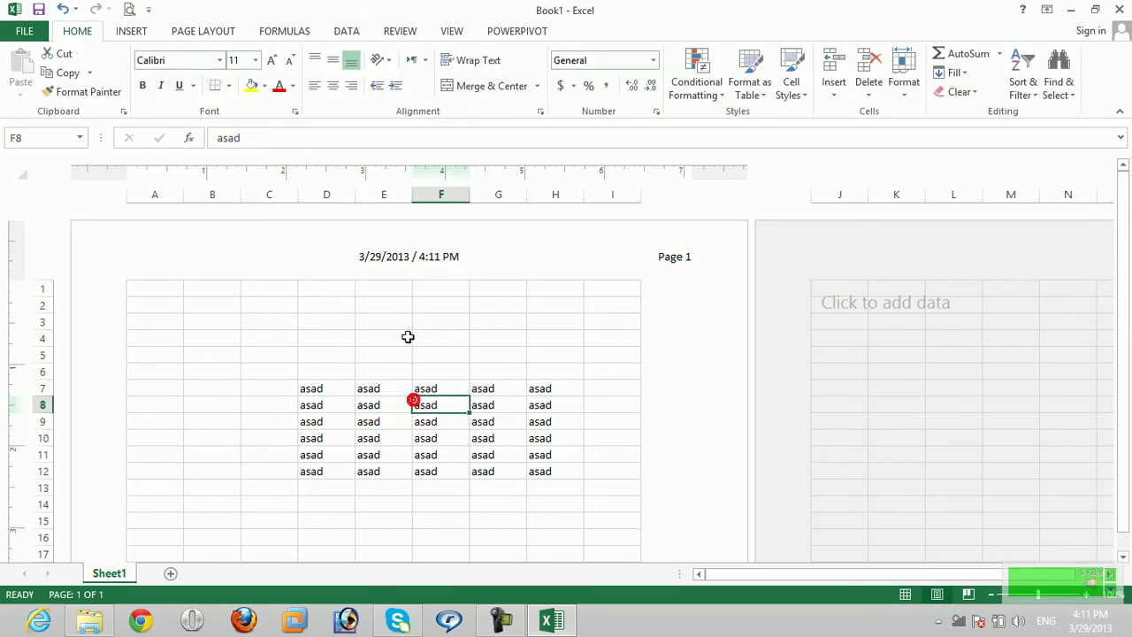
left_click(451, 258)
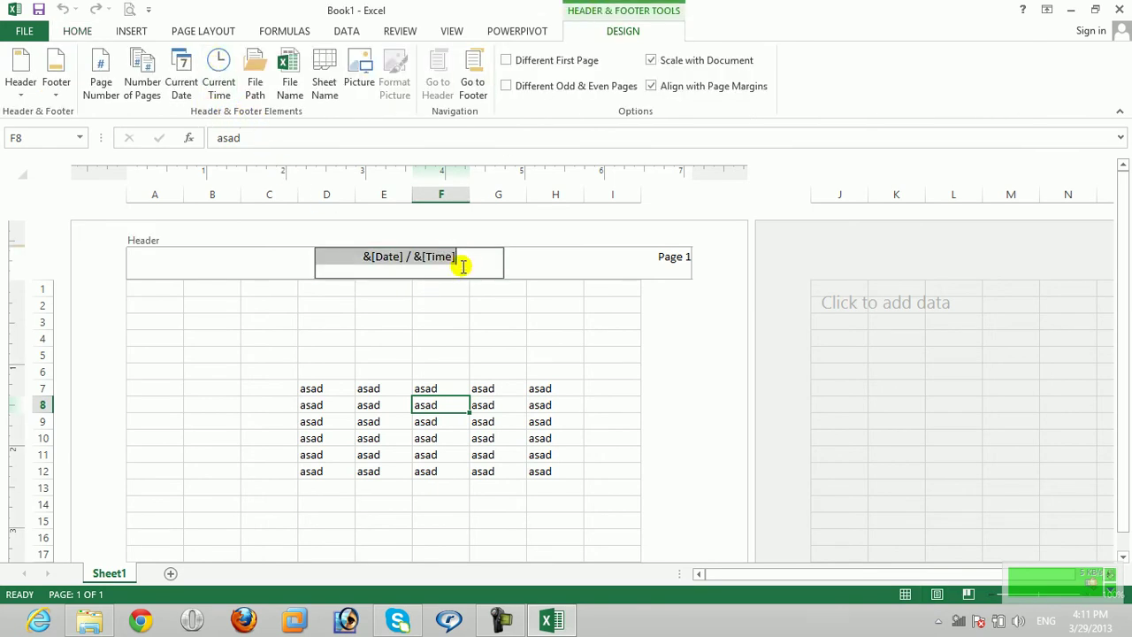
key("Delete")
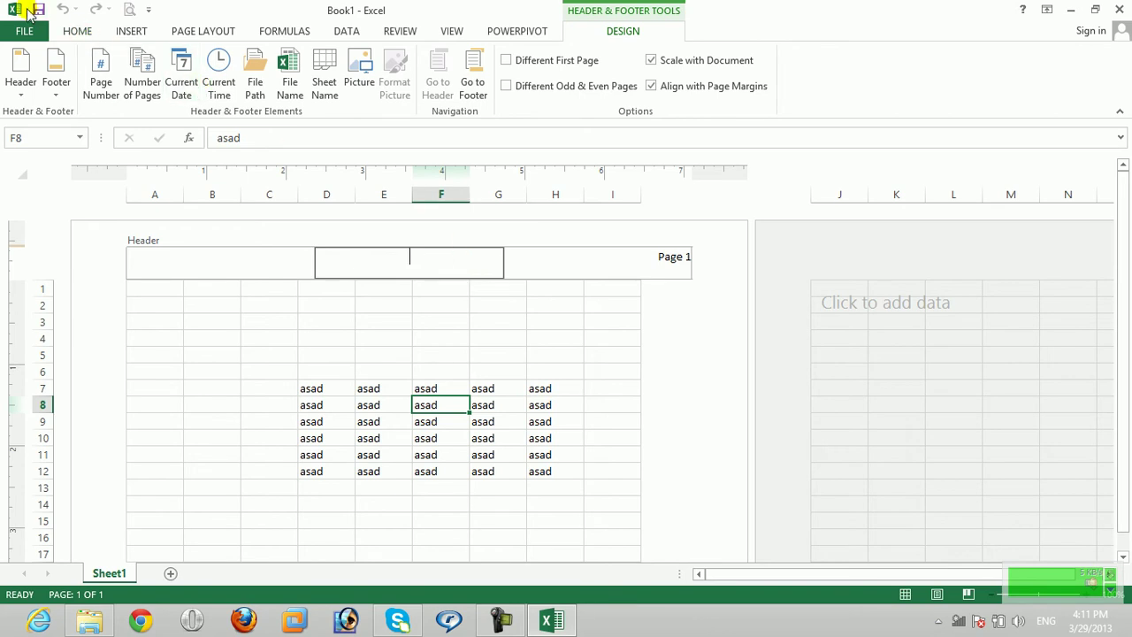
Step: Save the workbook as Book1 on the Desktop
left_click(36, 12)
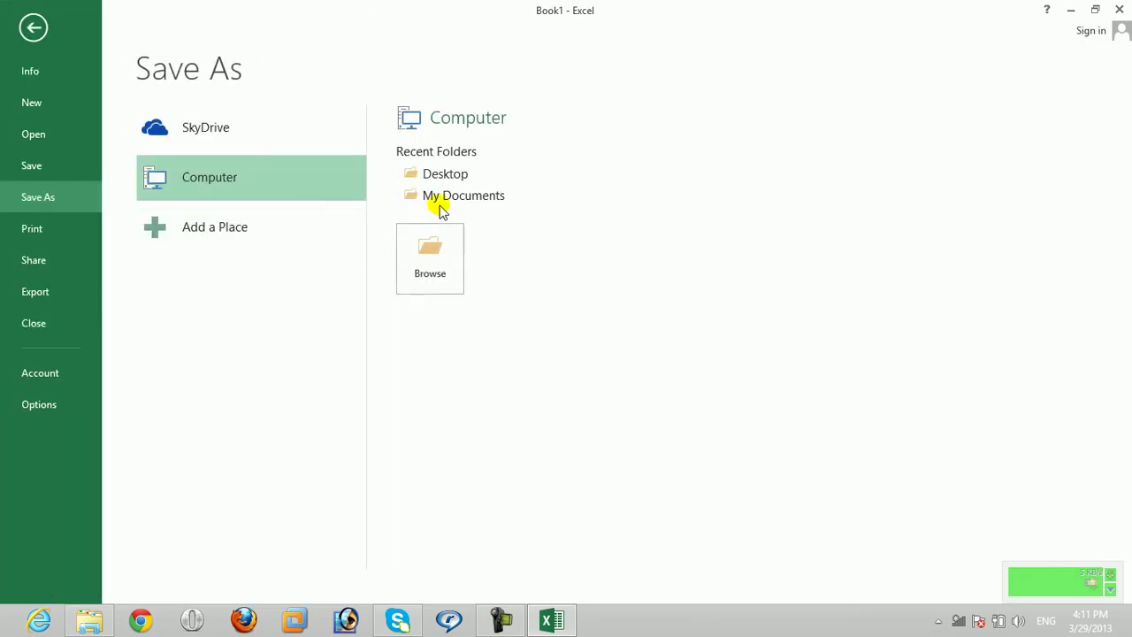
left_click(450, 175)
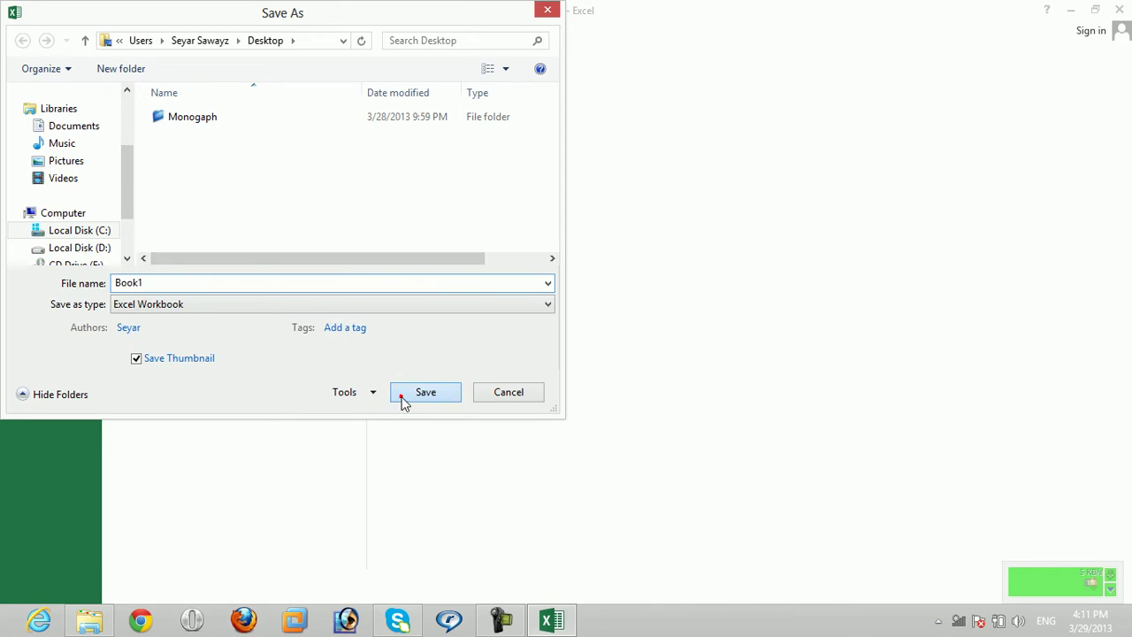
left_click(401, 395)
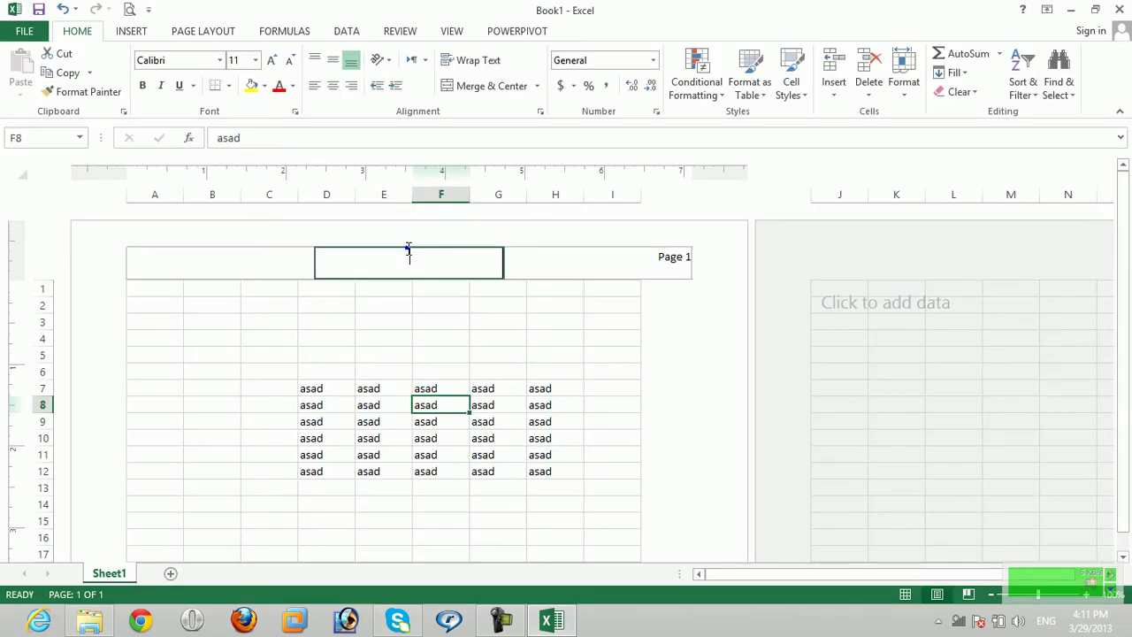
Step: Insert the File Path field into the centre header and view the resolved path
left_click(405, 255)
left_click(588, 29)
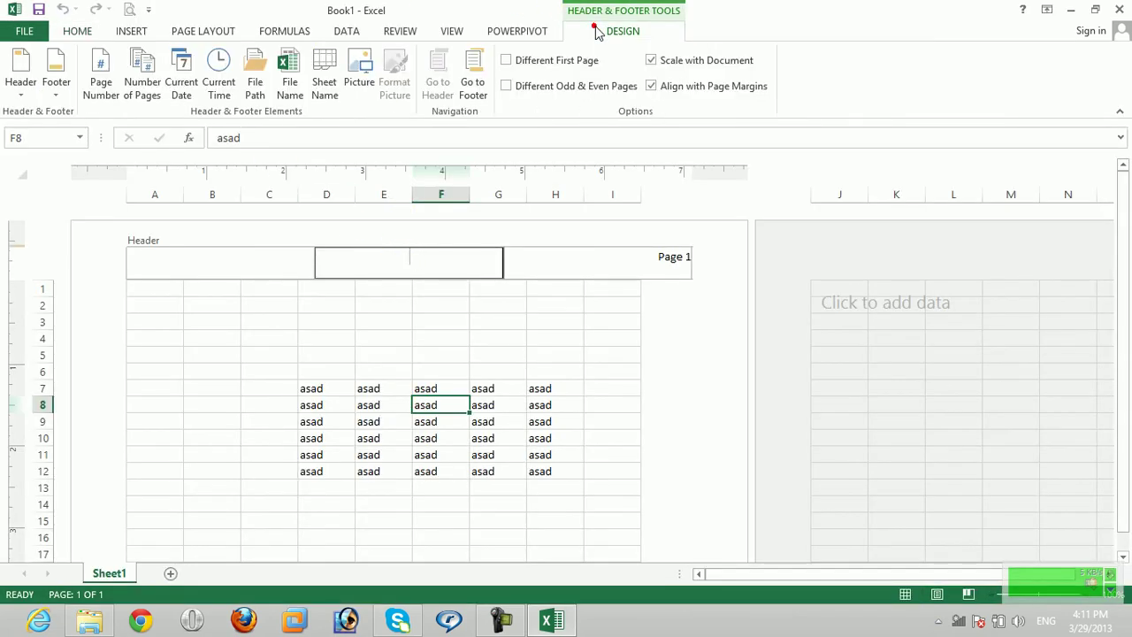
left_click(254, 66)
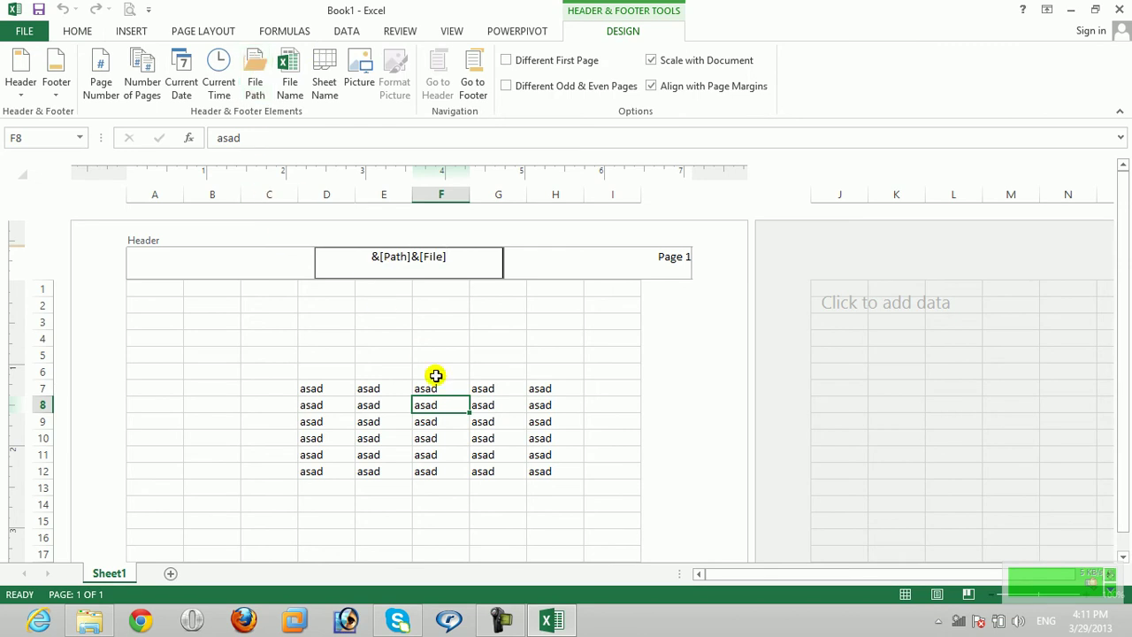
left_click(442, 421)
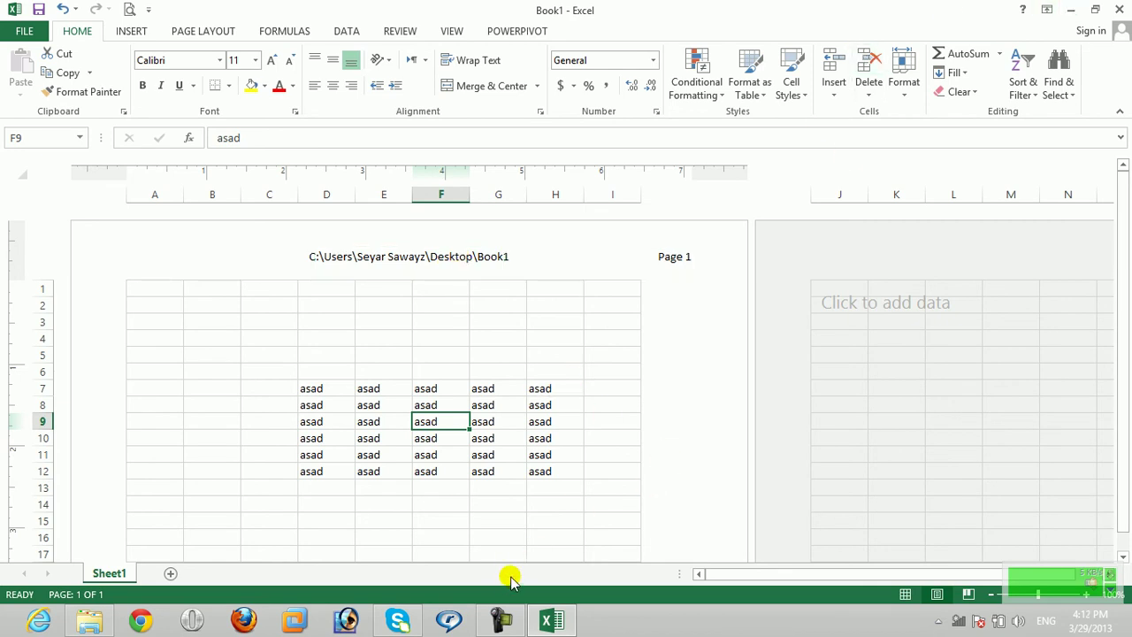
key("F9")
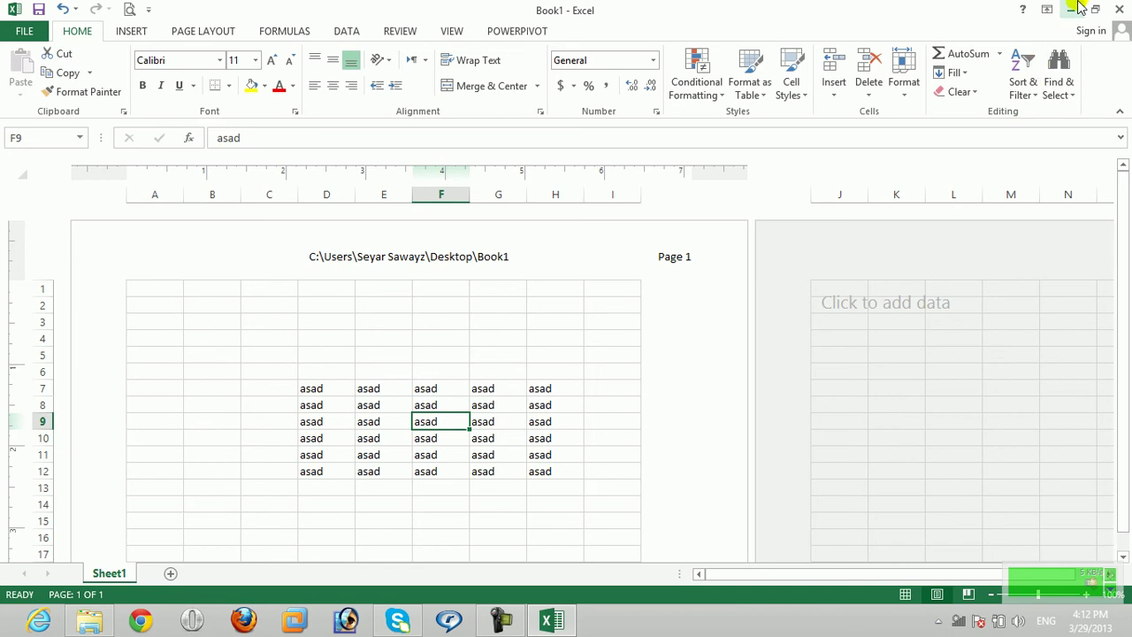
left_click(1073, 9)
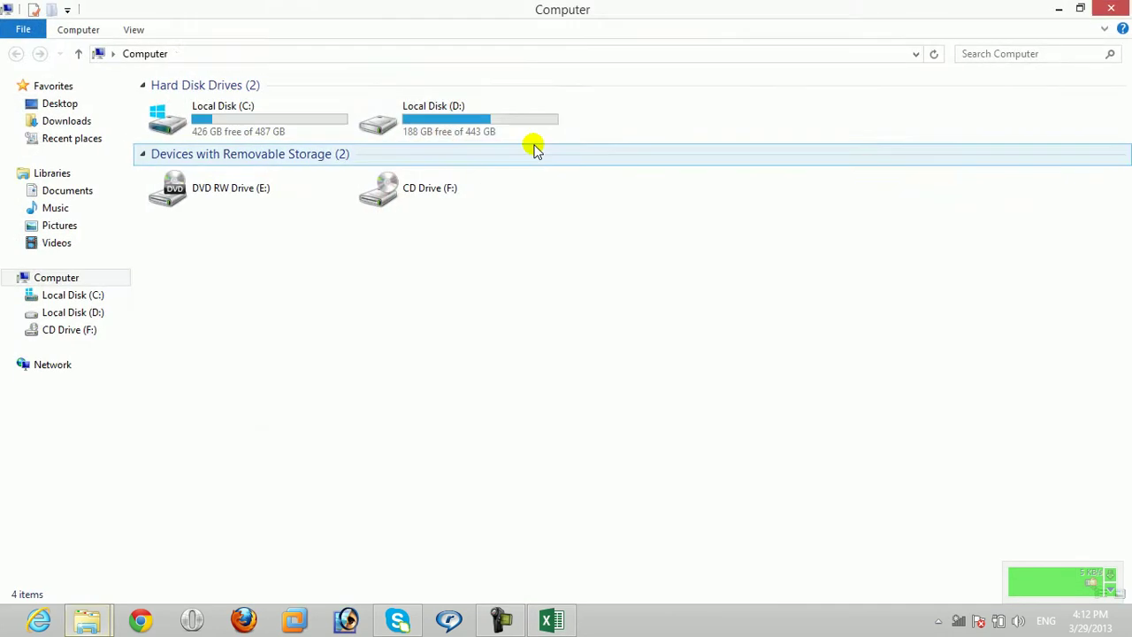
key("super+e")
double_click(258, 106)
mouse_move(551, 620)
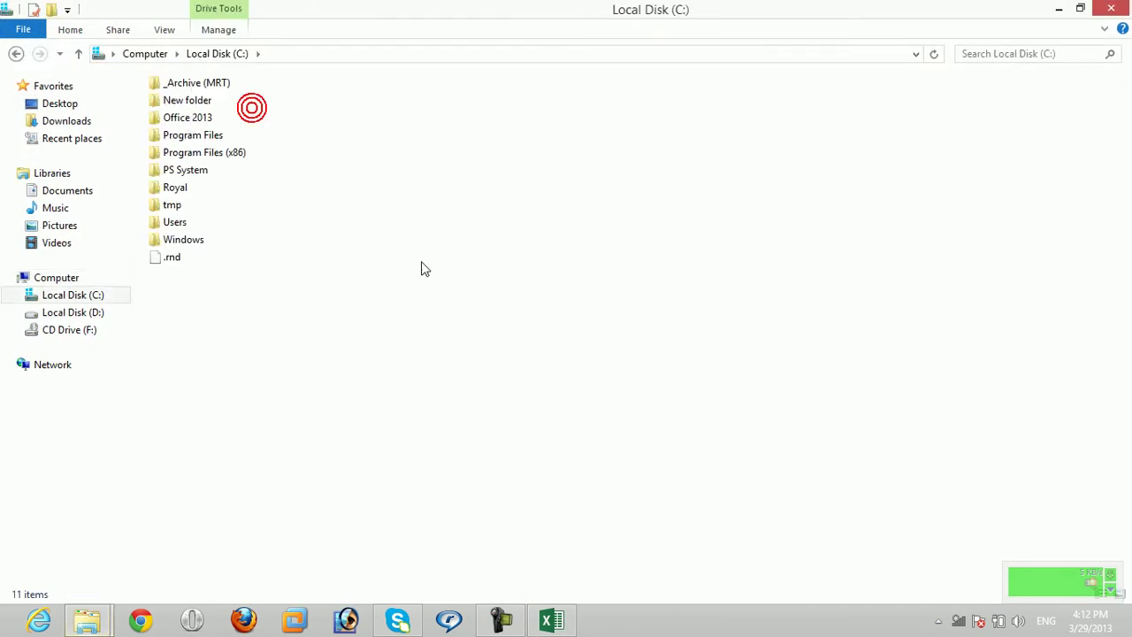
left_click(571, 631)
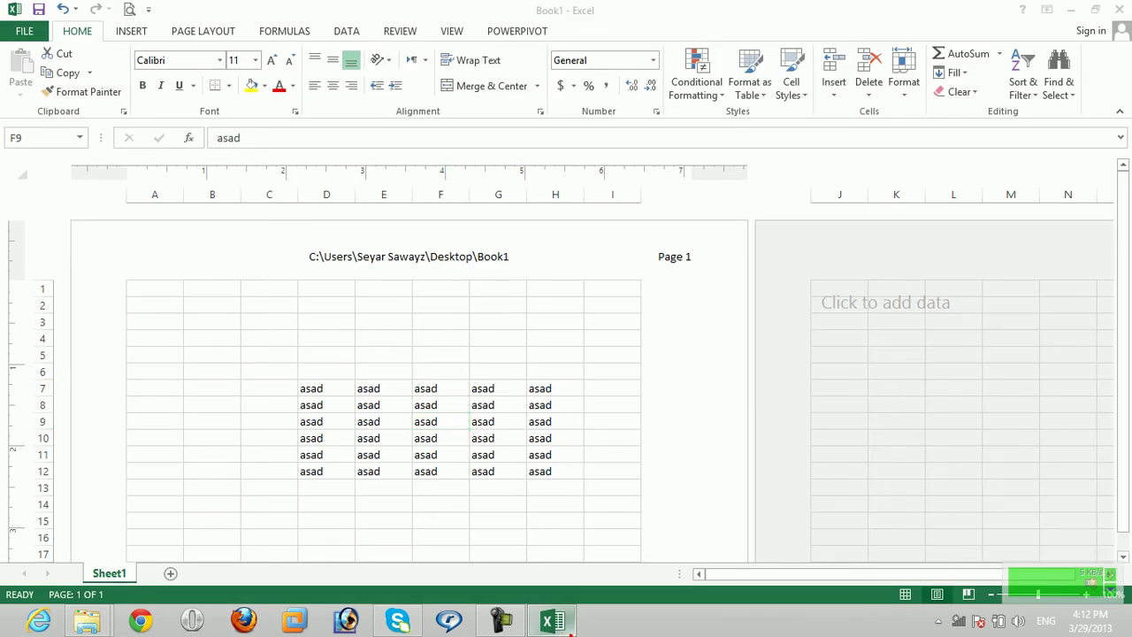
left_click(571, 630)
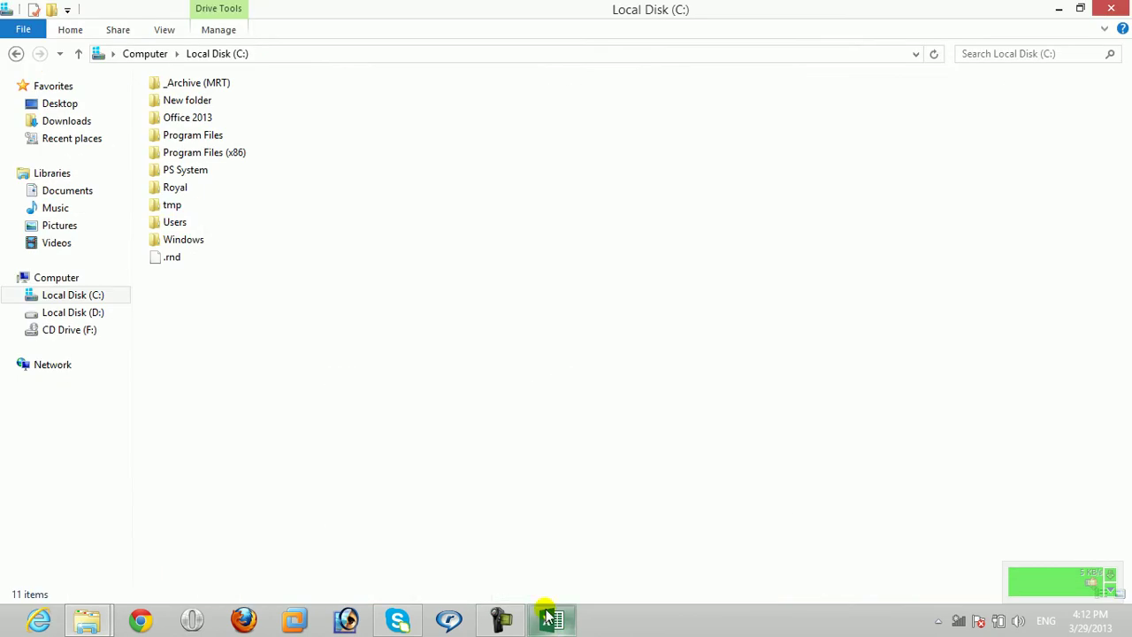
double_click(176, 223)
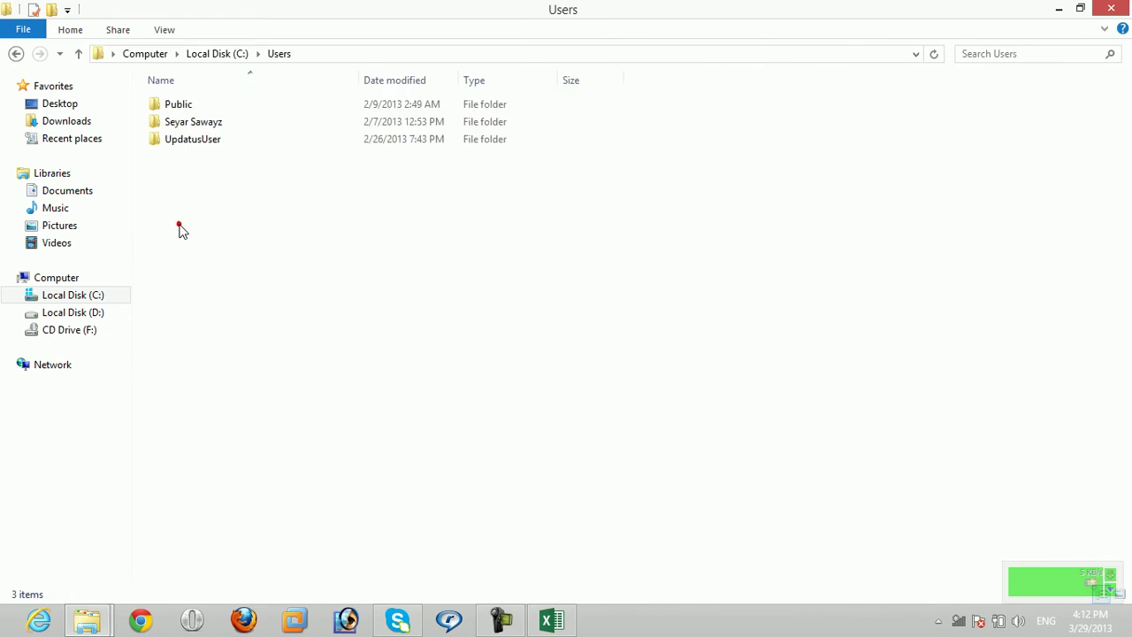
double_click(190, 122)
left_click(185, 124)
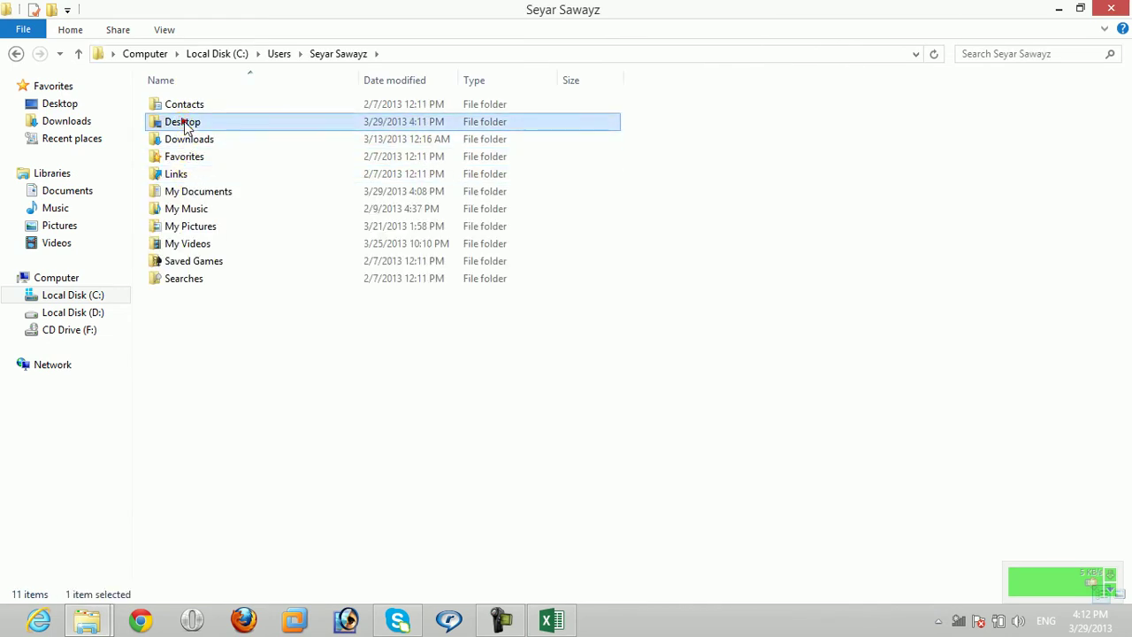
double_click(185, 124)
left_click(185, 124)
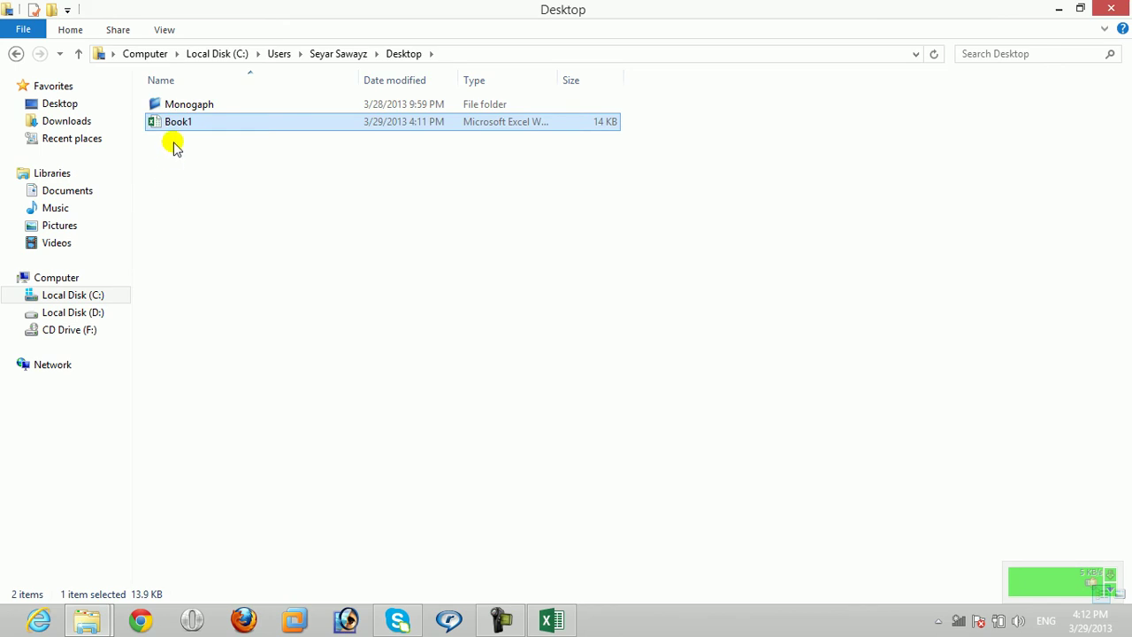
left_click(1127, 8)
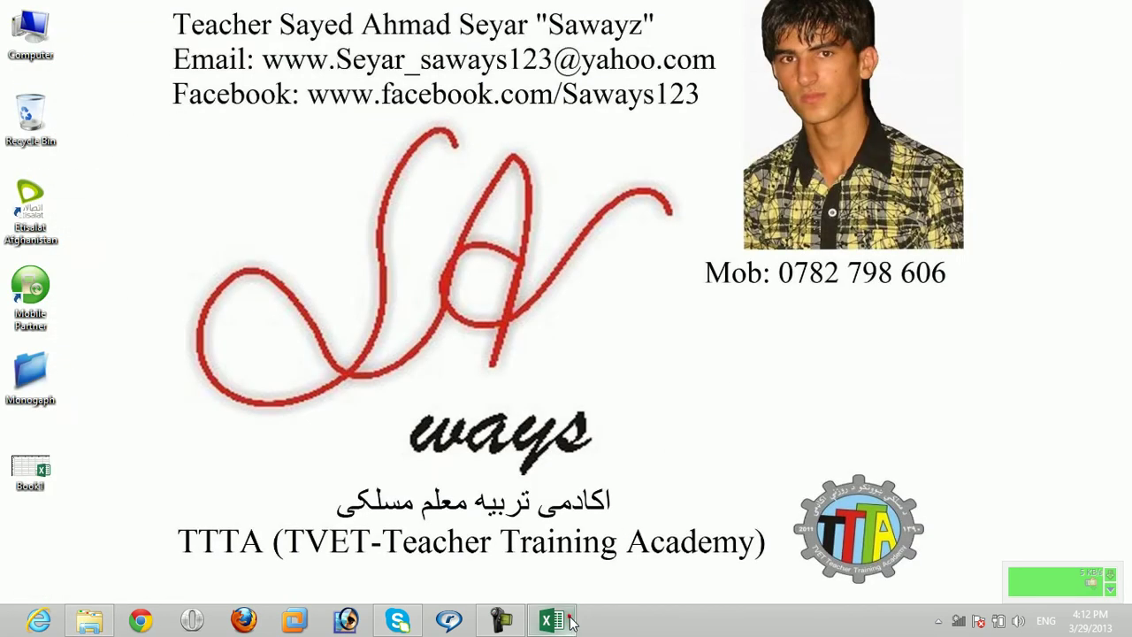
left_click(558, 620)
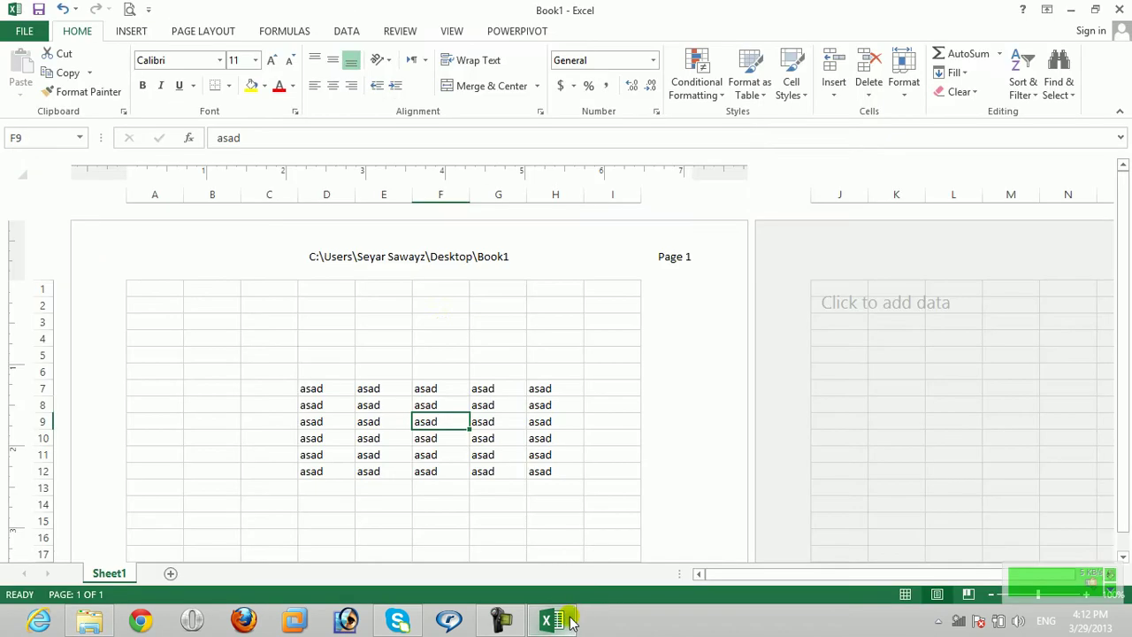
Step: Add ' / ' and the File Name field after the path in the centre header
left_click(351, 255)
left_click(448, 257)
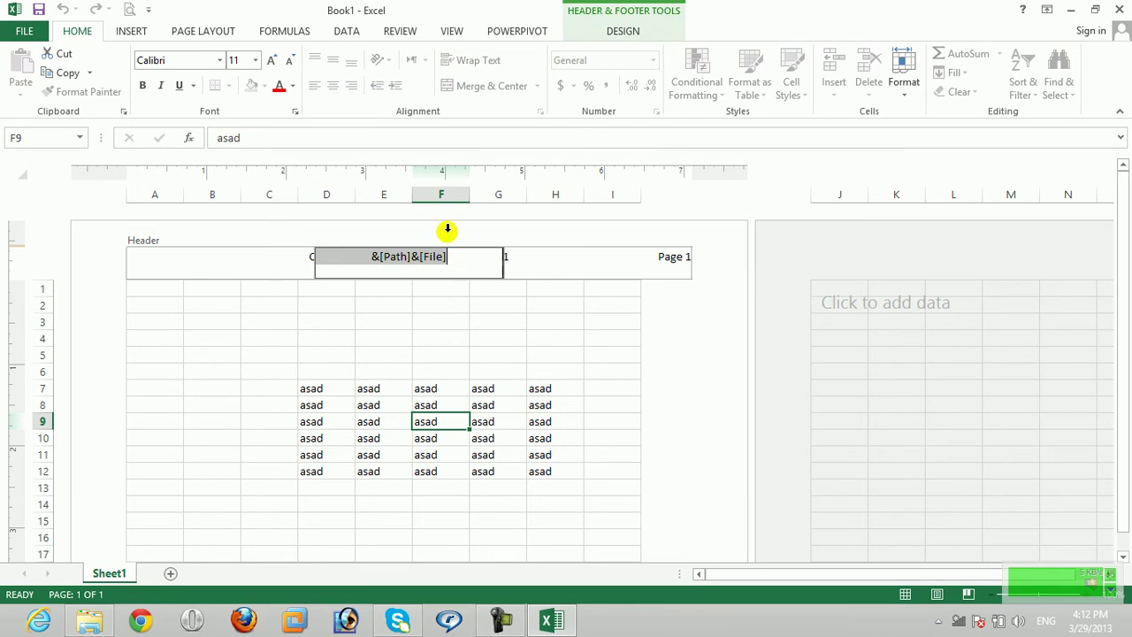
left_click(637, 31)
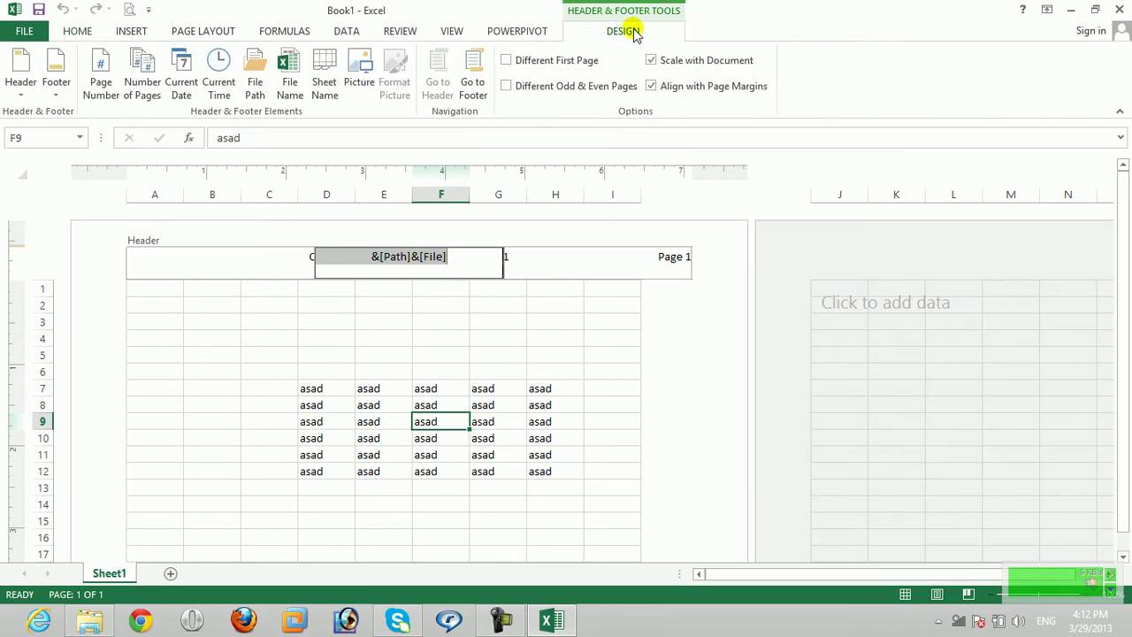
left_click(453, 261)
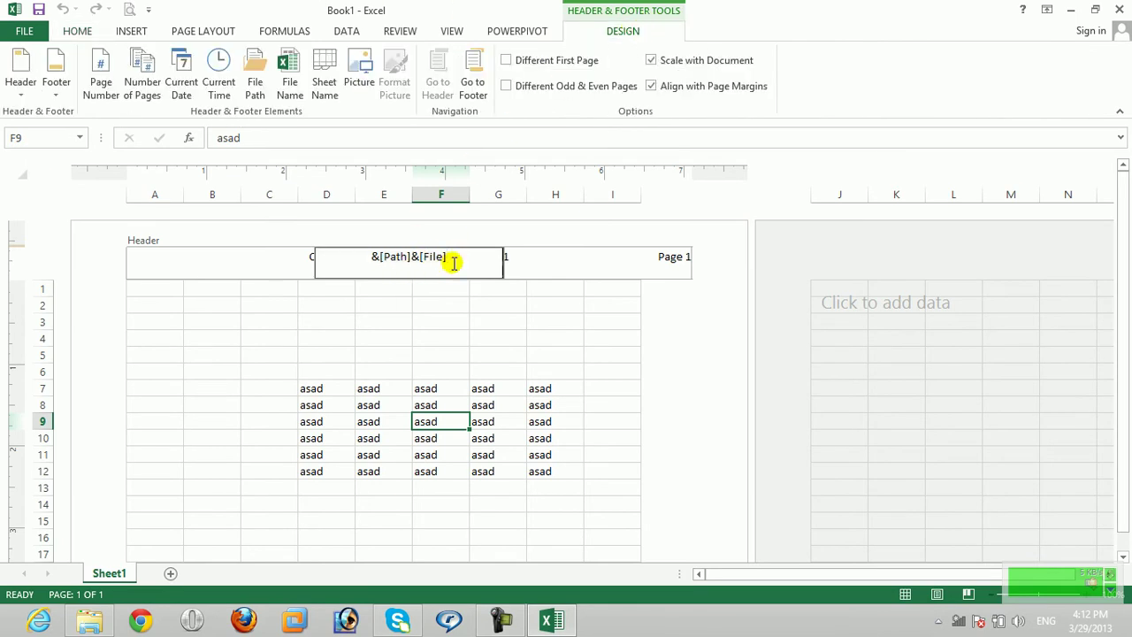
left_click(480, 283)
left_click(480, 264)
left_click(491, 263)
type("/")
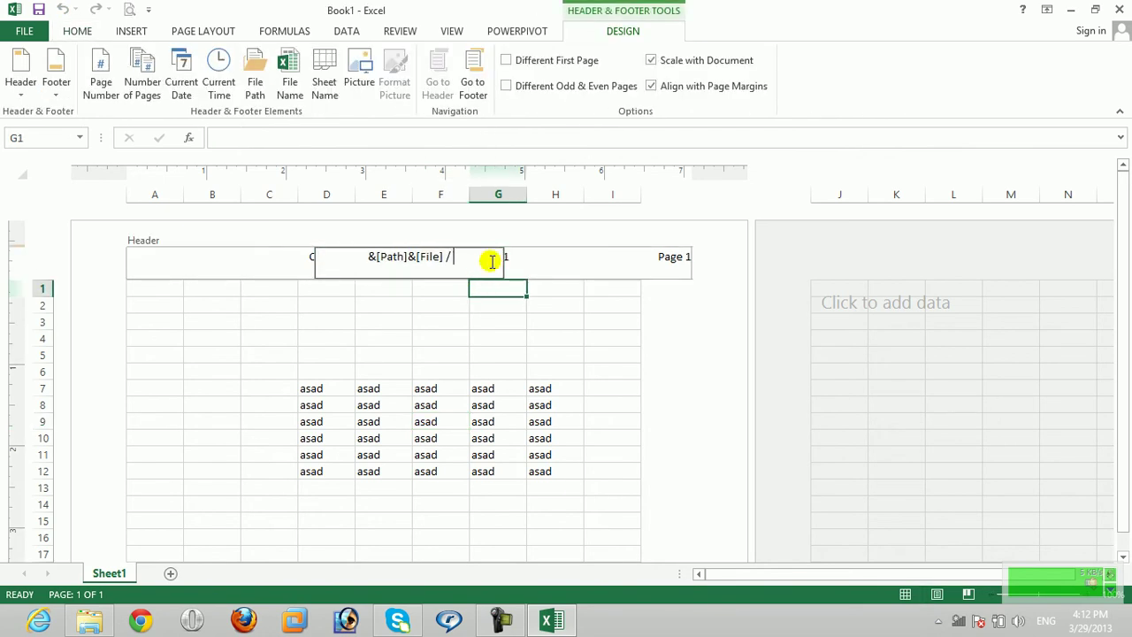
left_click(292, 78)
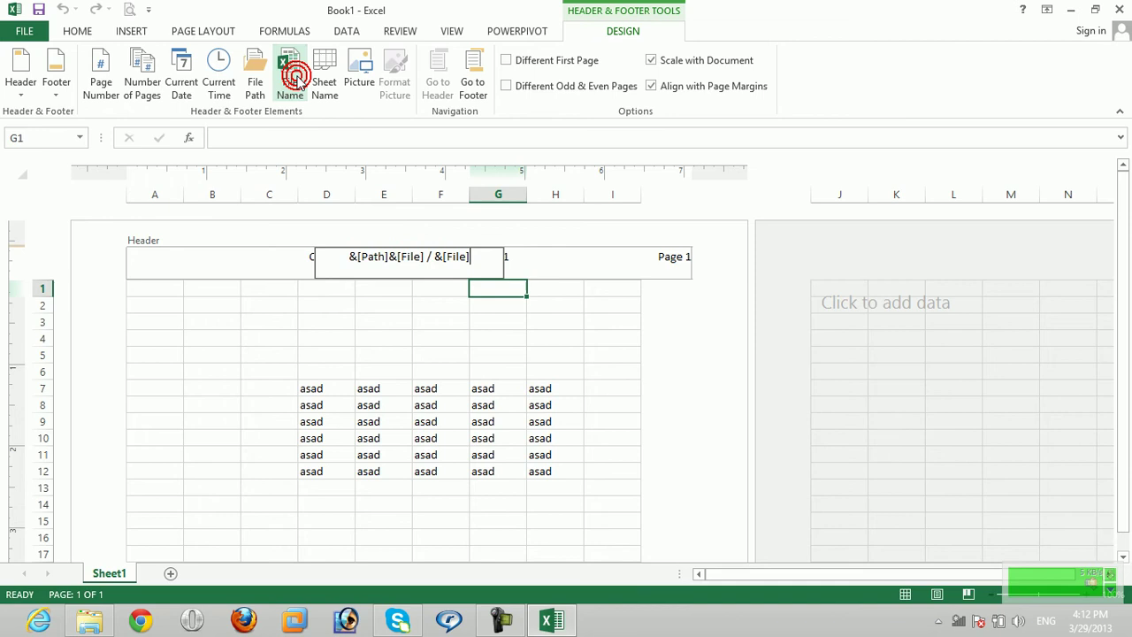
left_click(358, 408)
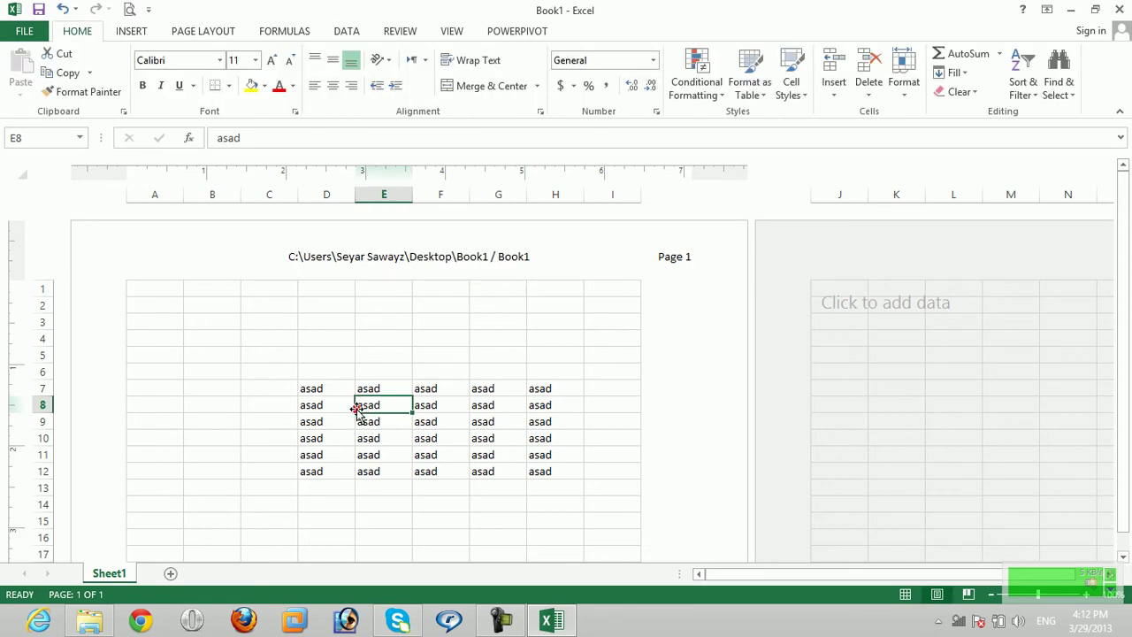
Step: Delete the centre header's field codes, then re-enter the centre section for editing
left_click(473, 260)
key("Delete")
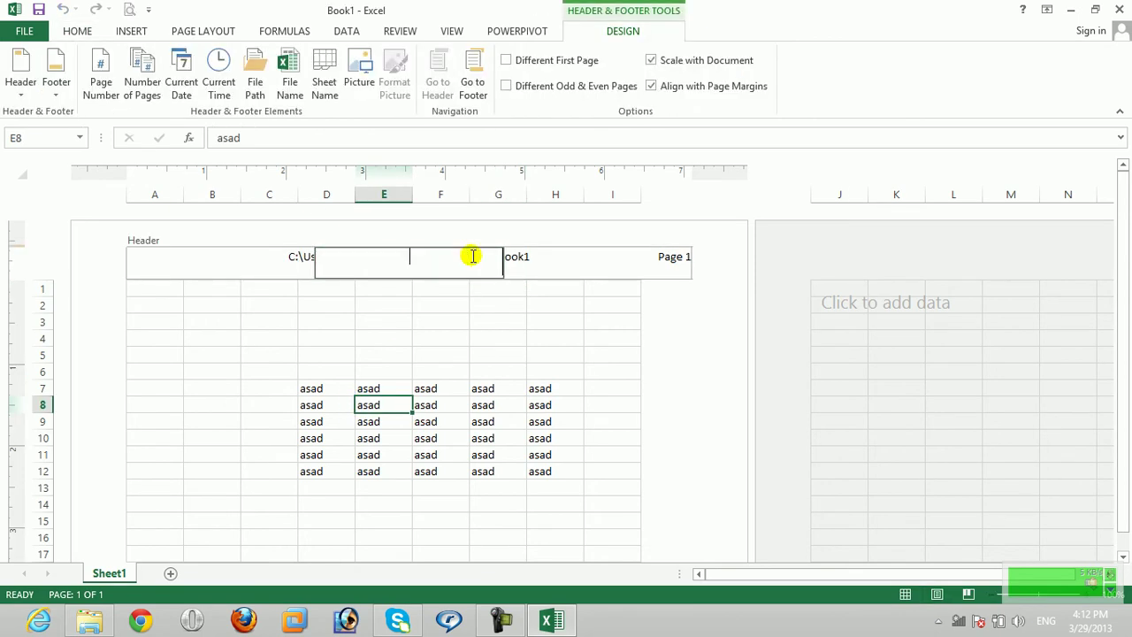
left_click(520, 258)
left_click(439, 321)
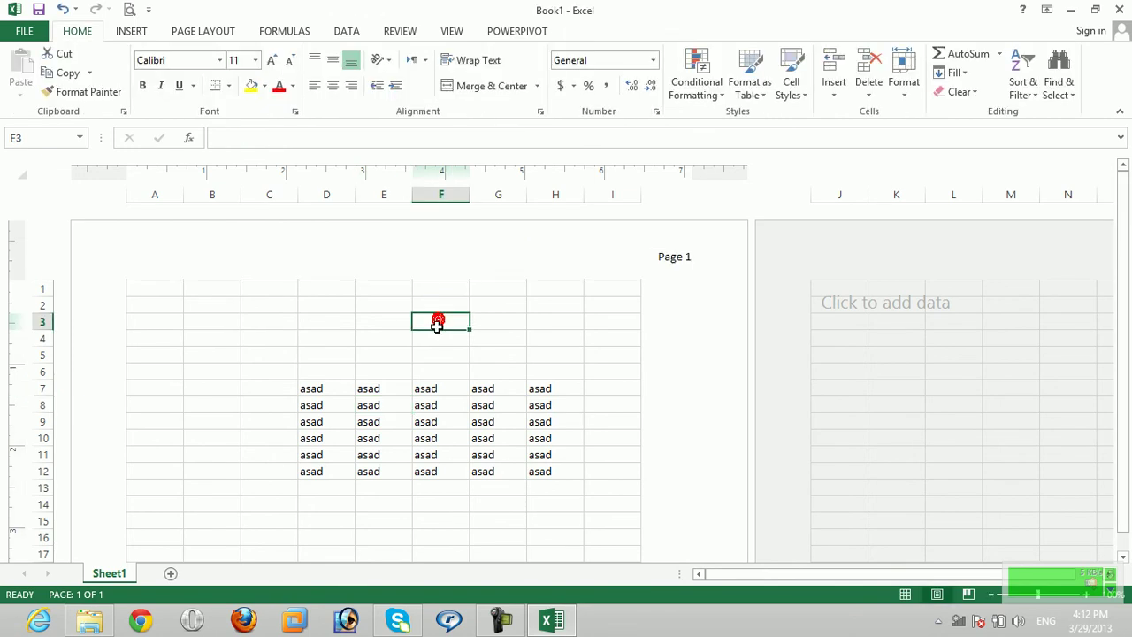
left_click(428, 265)
Step: Build the centre header from File Name ' /' Sheet Name codes, showing 'Book1 / Sheet1', then delete them
left_click(254, 88)
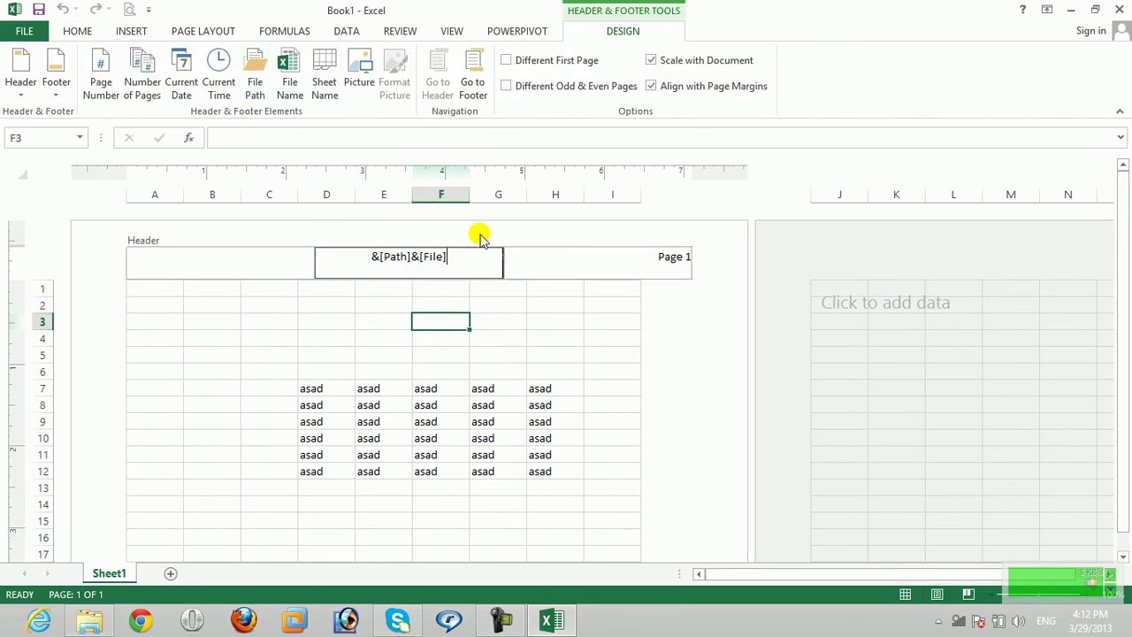
key("BackSpace")
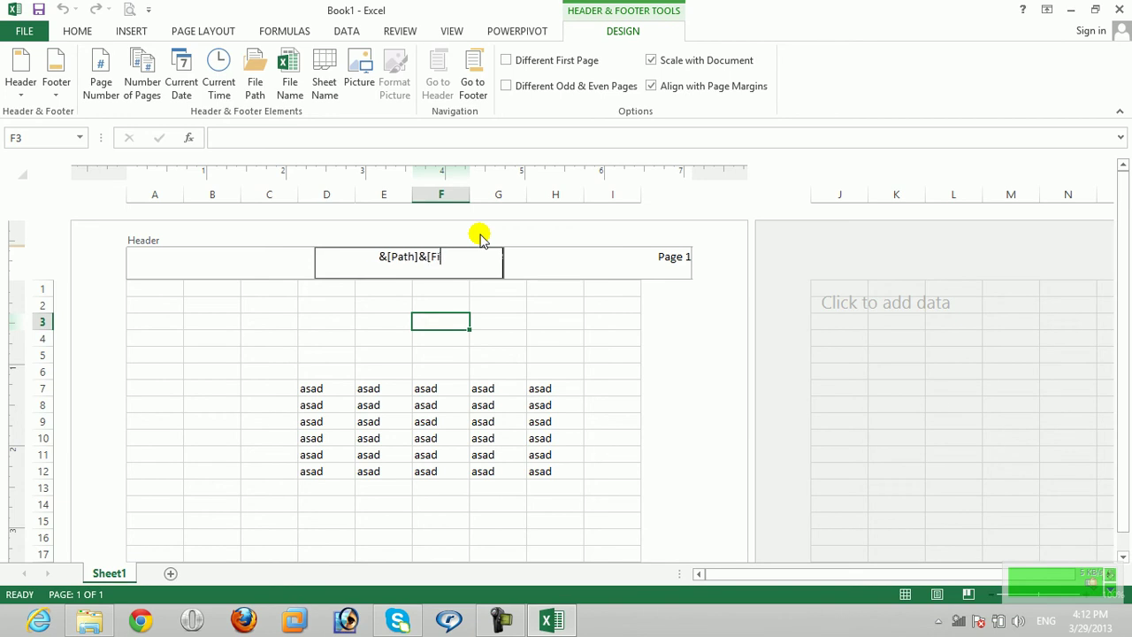
left_click(290, 79)
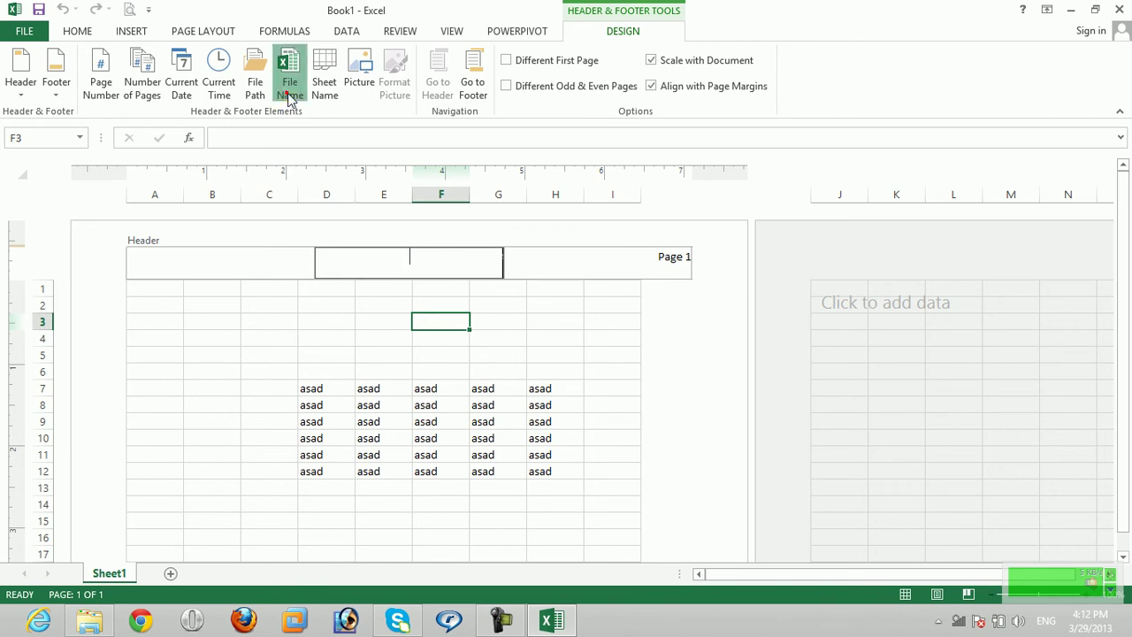
type("/")
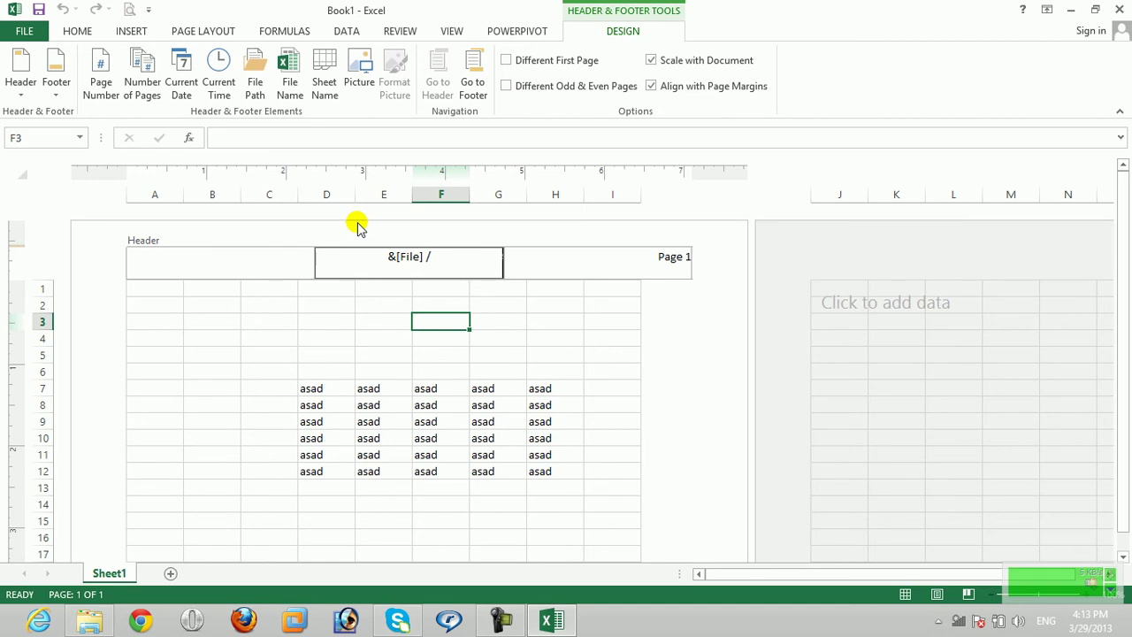
left_click(324, 76)
left_click(345, 390)
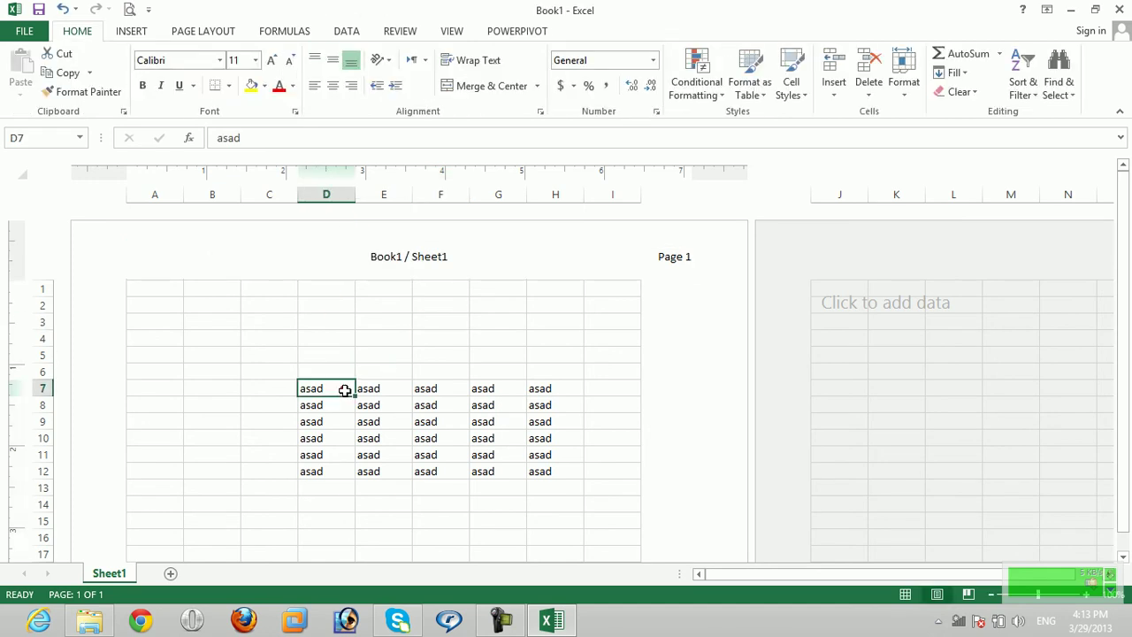
left_click(425, 261)
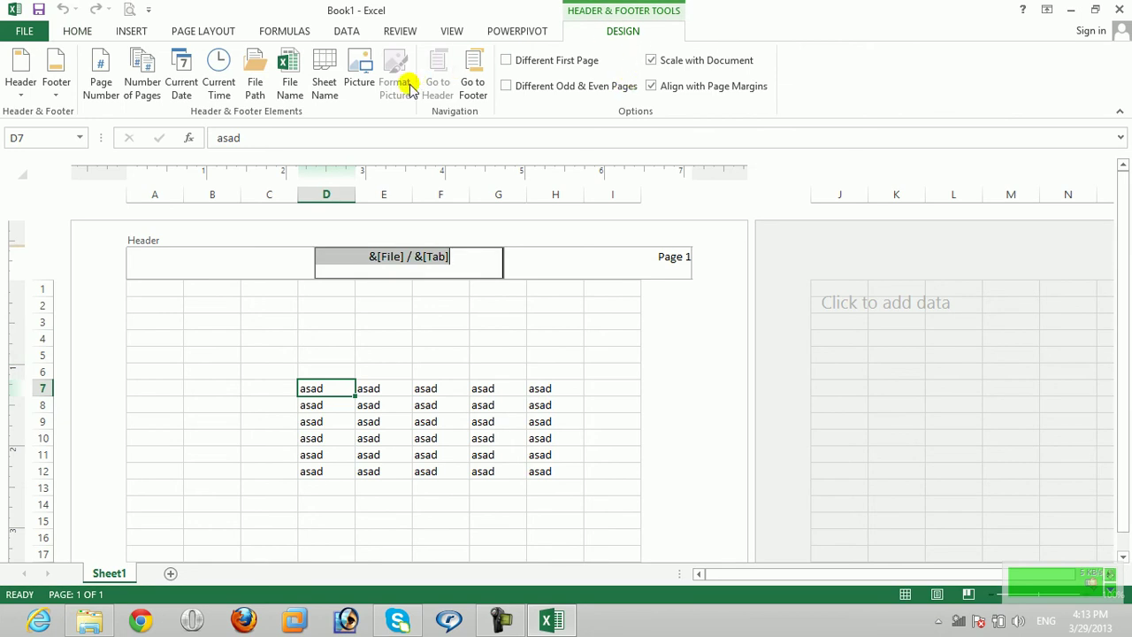
key("Delete")
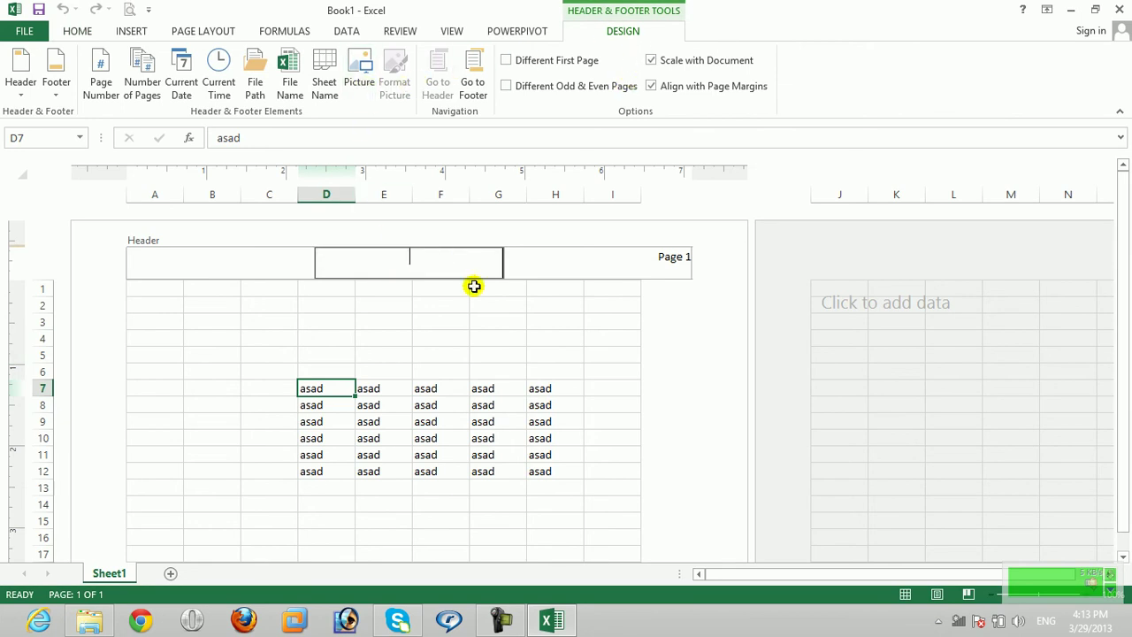
Step: Insert the snowy-tree picture '25' into the centre header and accept its Format Picture settings
left_click(359, 73)
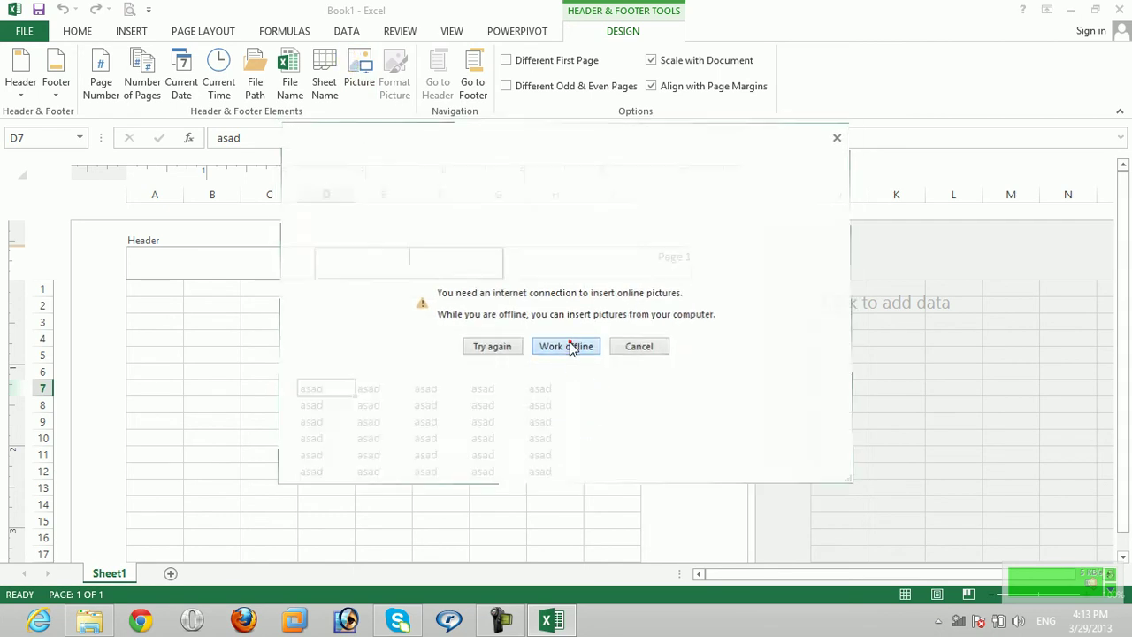
left_click(572, 346)
left_click(233, 211)
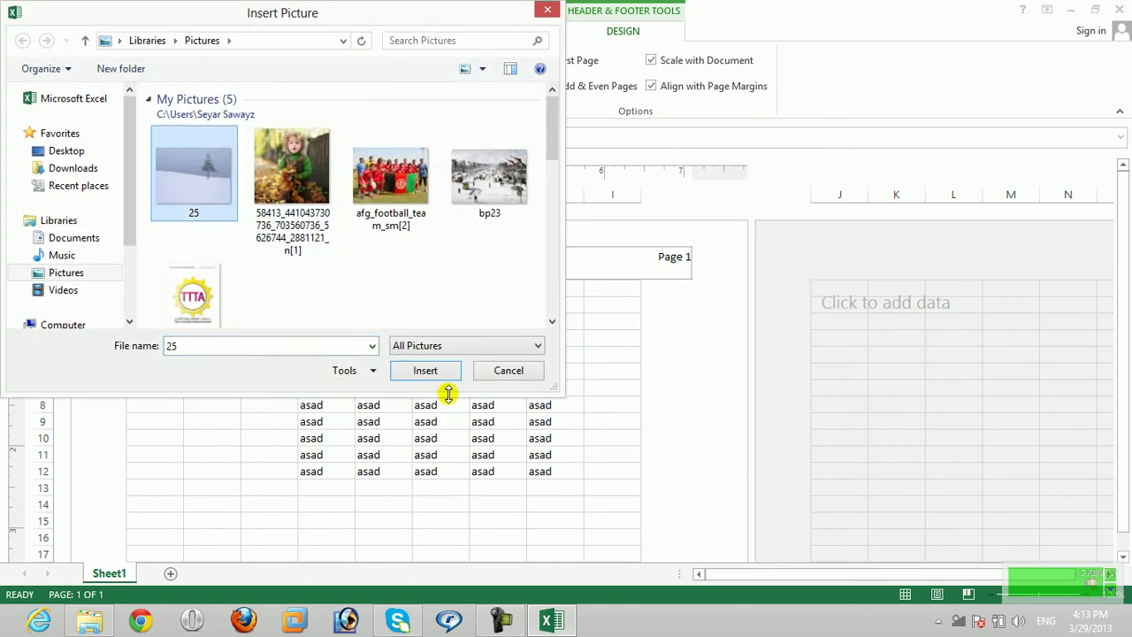
left_click(428, 371)
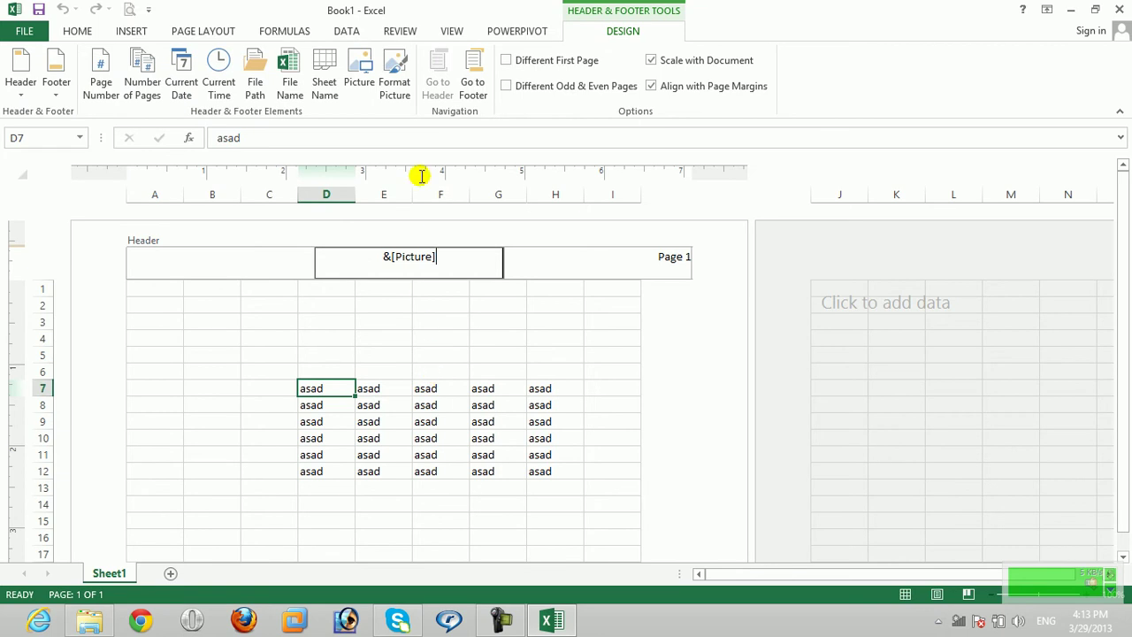
left_click(394, 82)
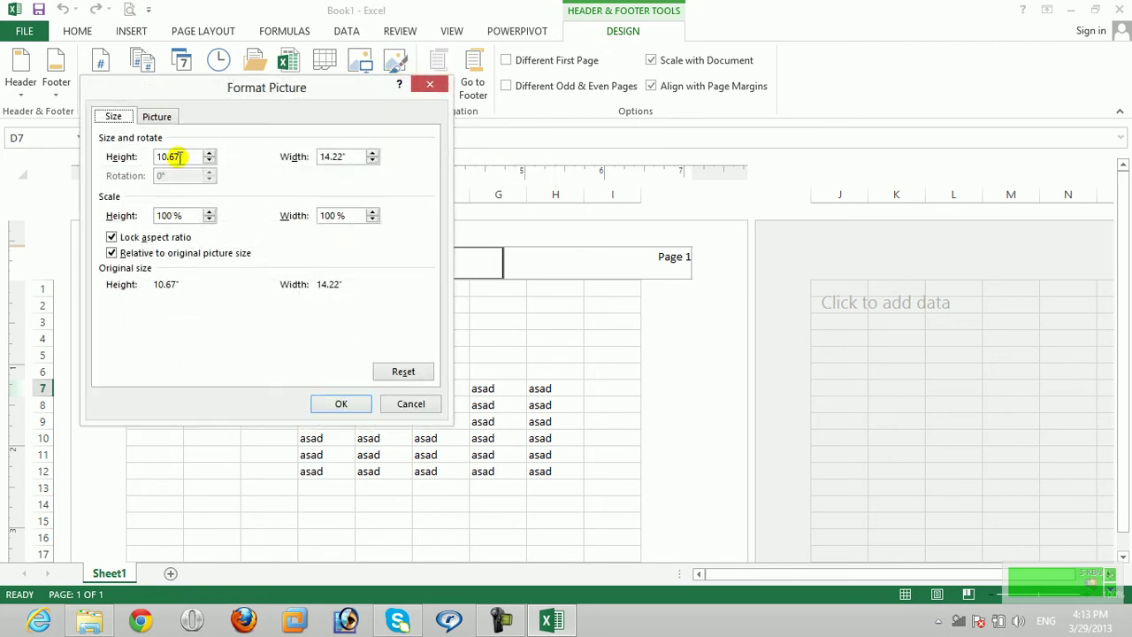
type("1")
key("Return")
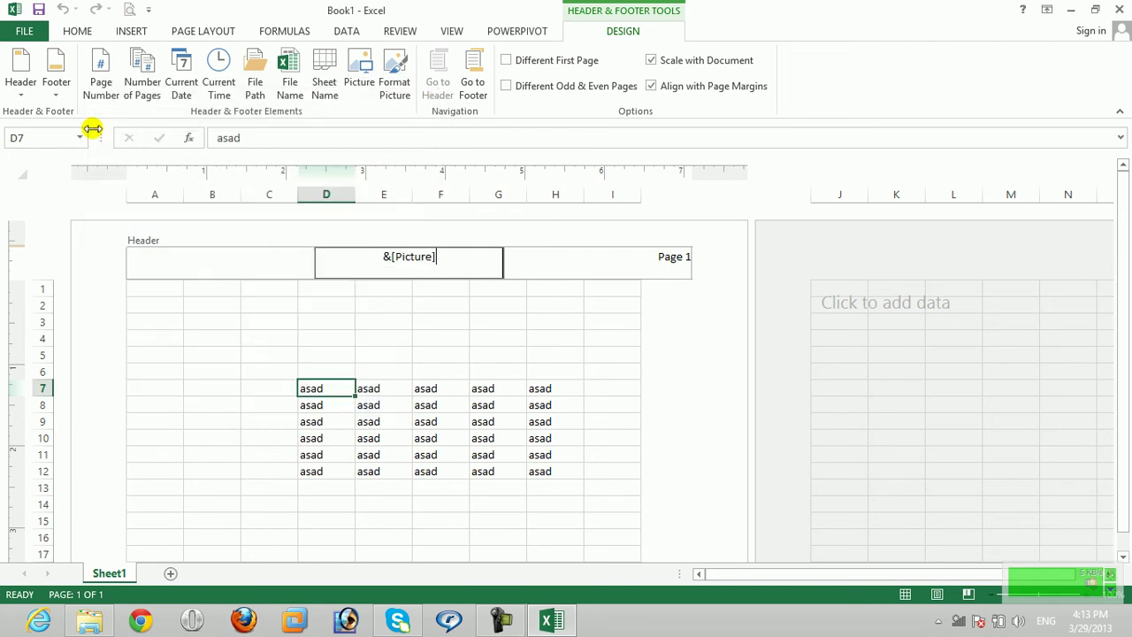
left_click(460, 313)
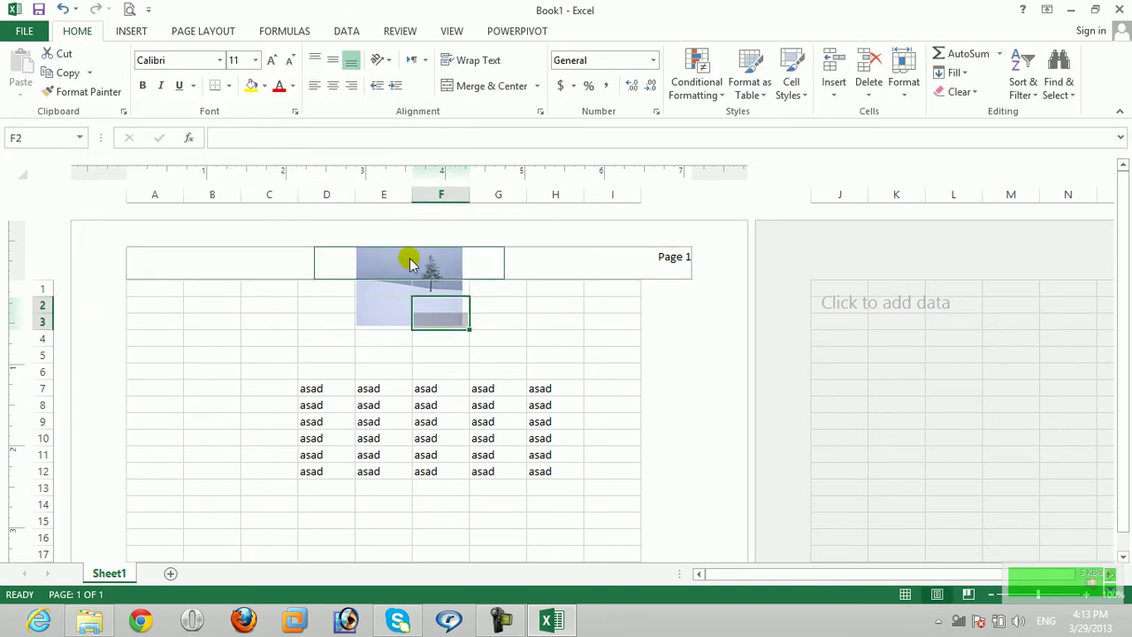
Step: Check cells H8, E3 and one on page two, then reopen the centre header via Insert > Header & Footer
left_click(367, 369)
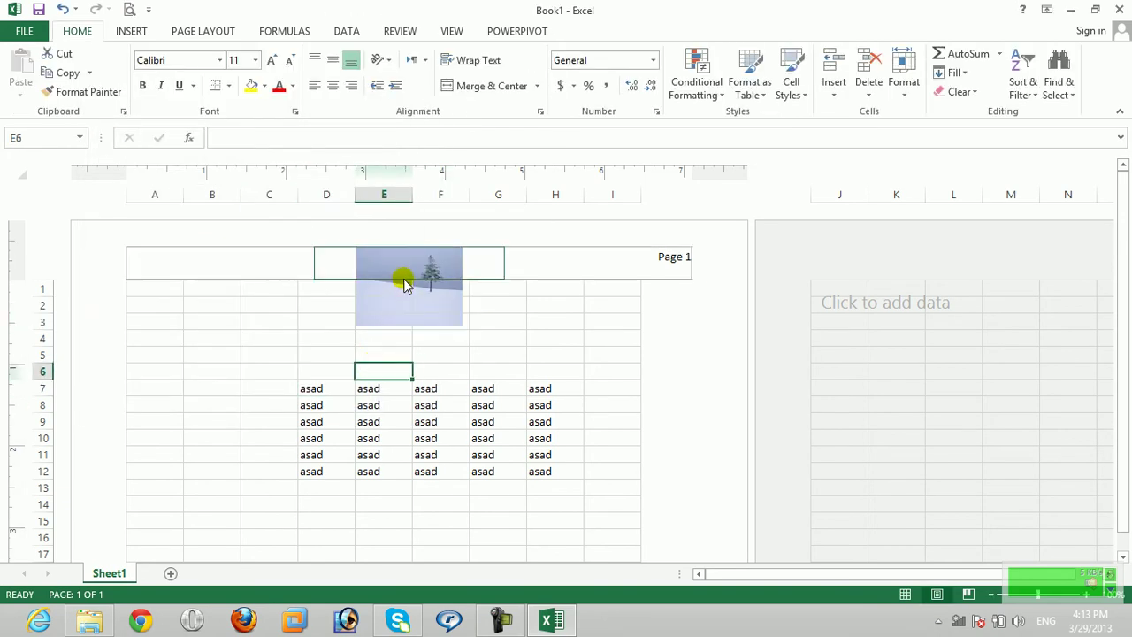
left_click(412, 270)
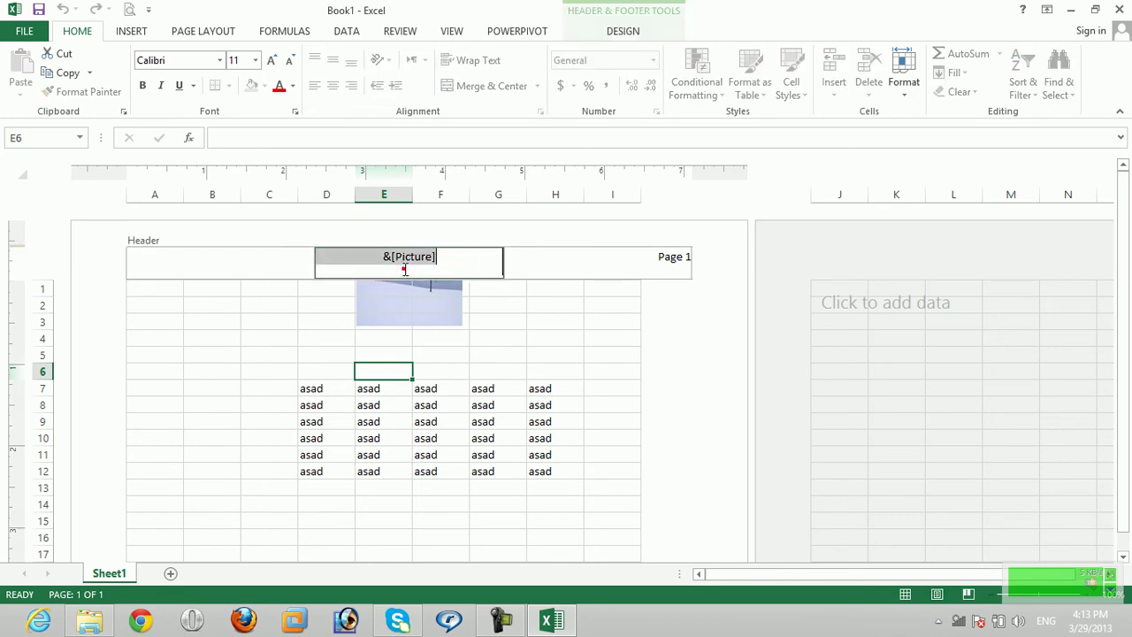
left_click(411, 304)
left_click(541, 404)
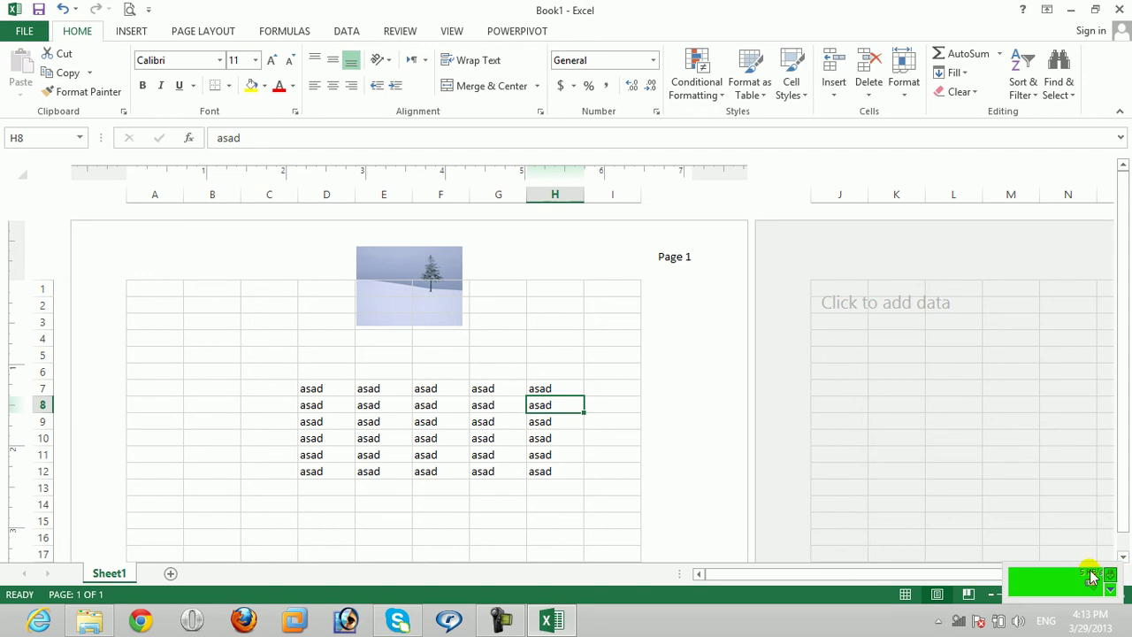
left_click_drag(915, 575, 951, 581)
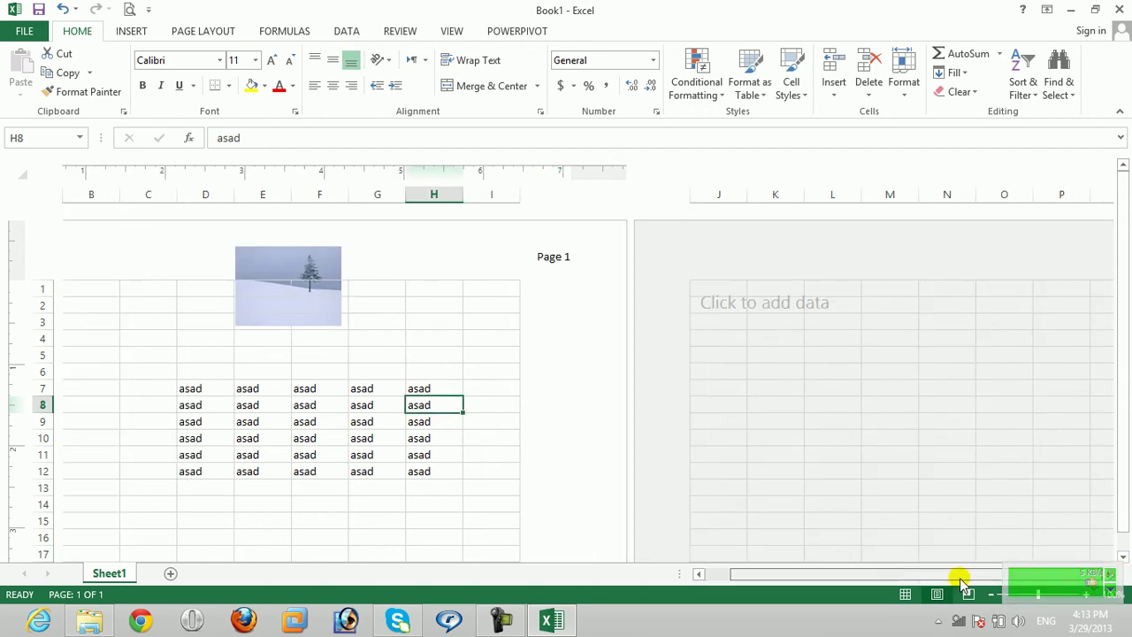
left_click(1006, 430)
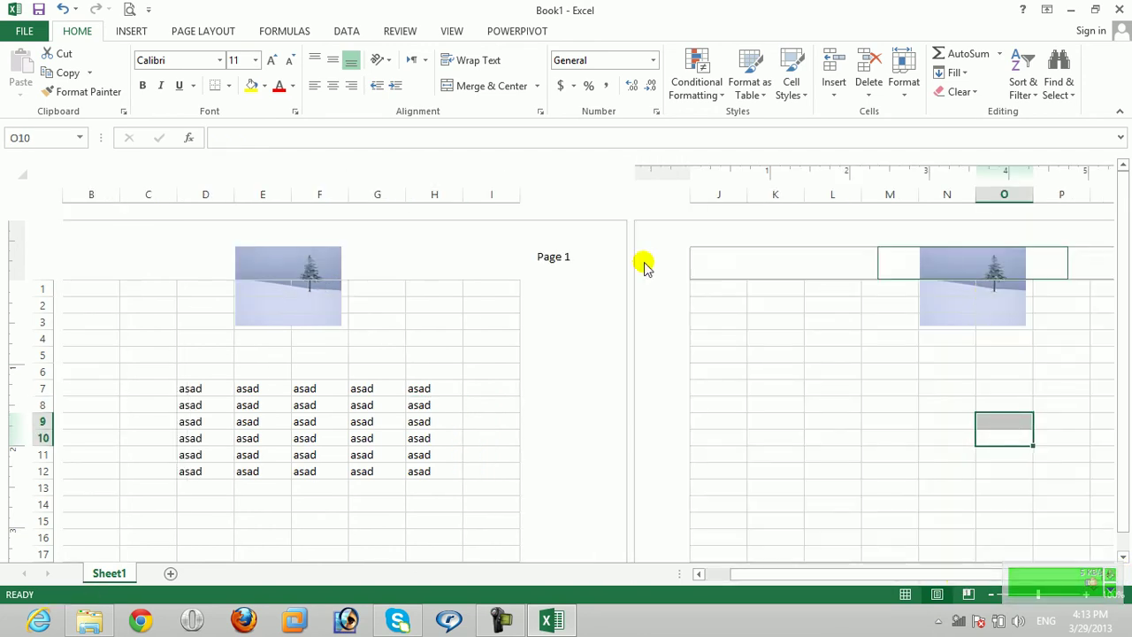
left_click(276, 323)
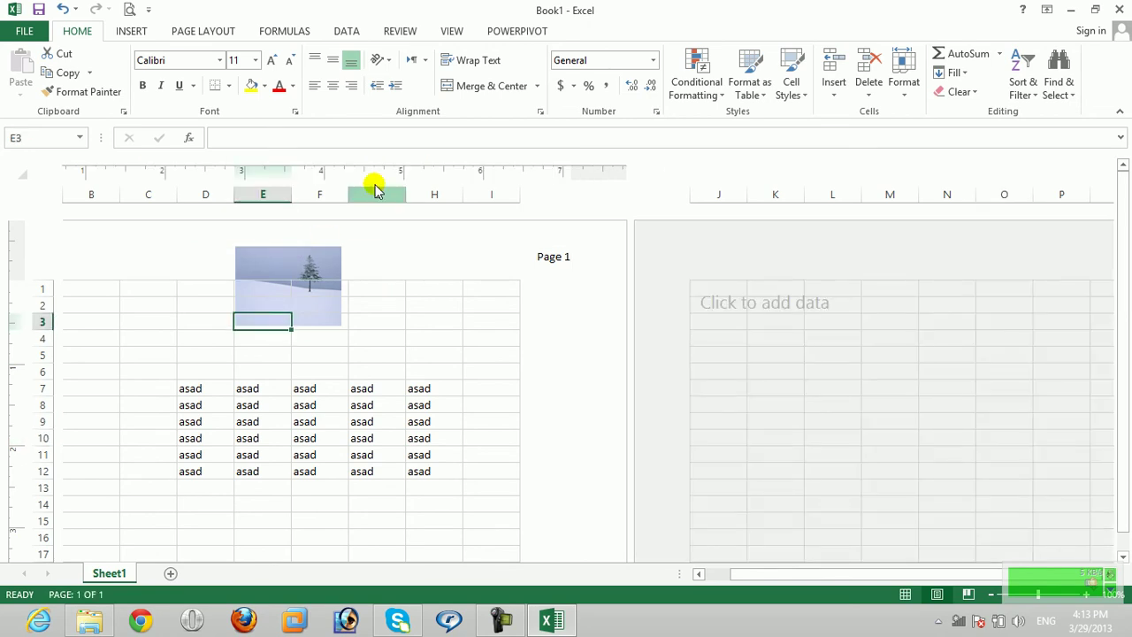
left_click(134, 34)
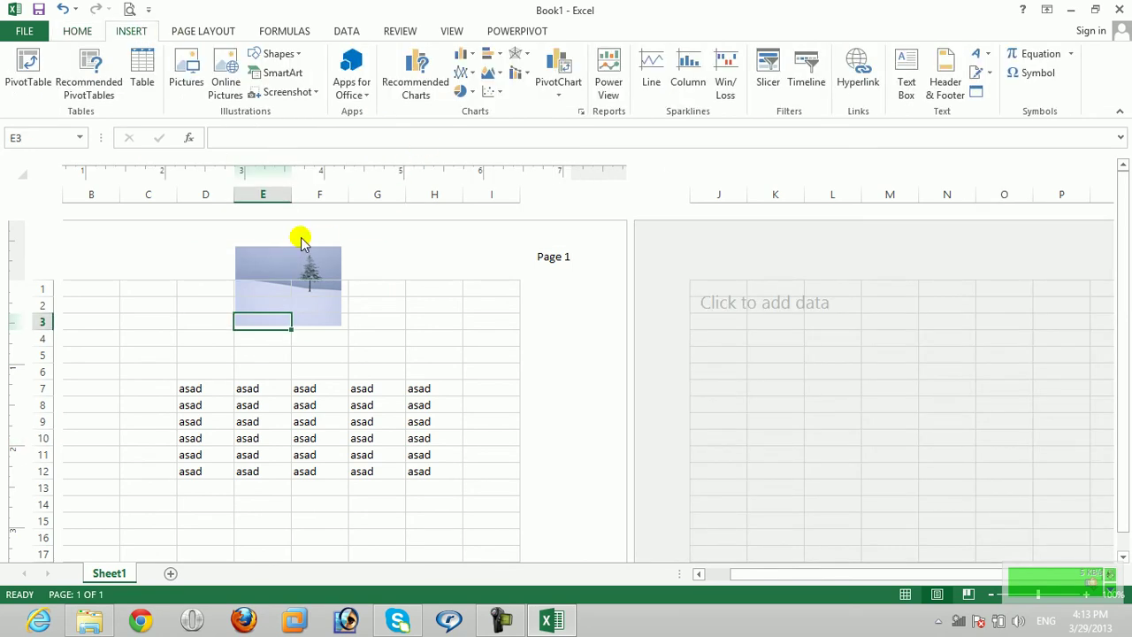
left_click(322, 270)
left_click(604, 29)
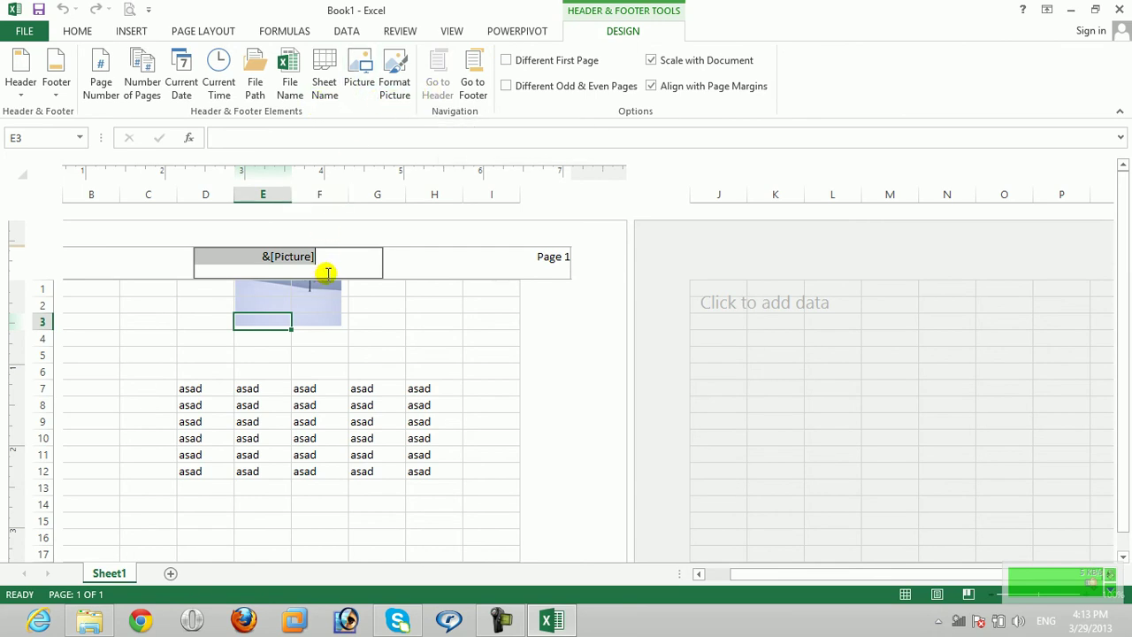
Step: Switch to the footer and back, then delete the &[Picture] code from the centre header
left_click(482, 81)
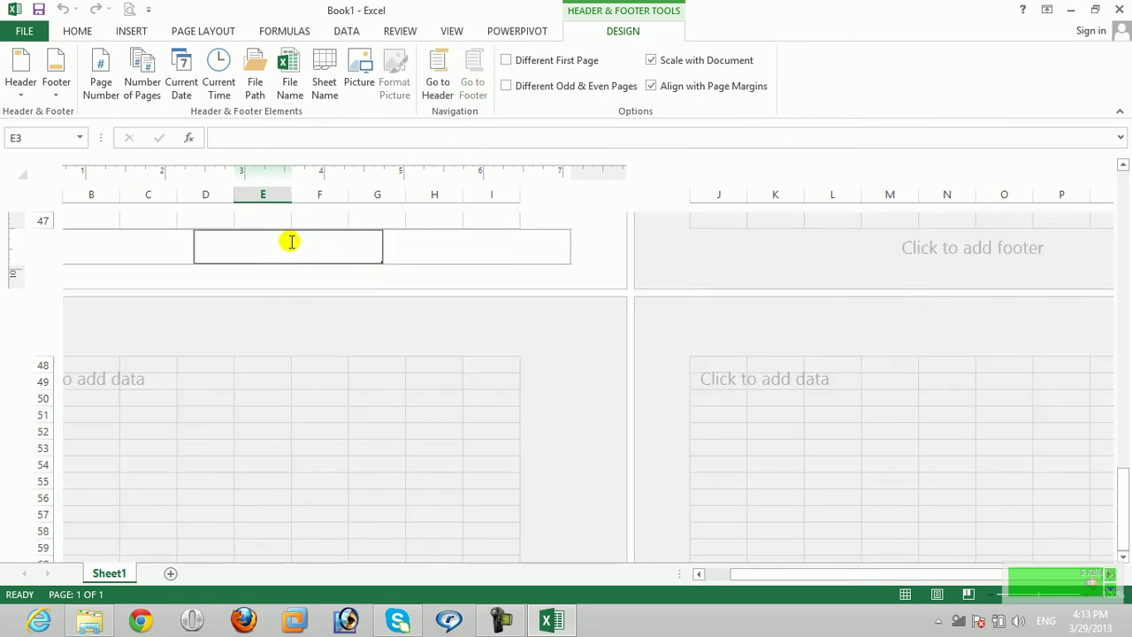
left_click(434, 79)
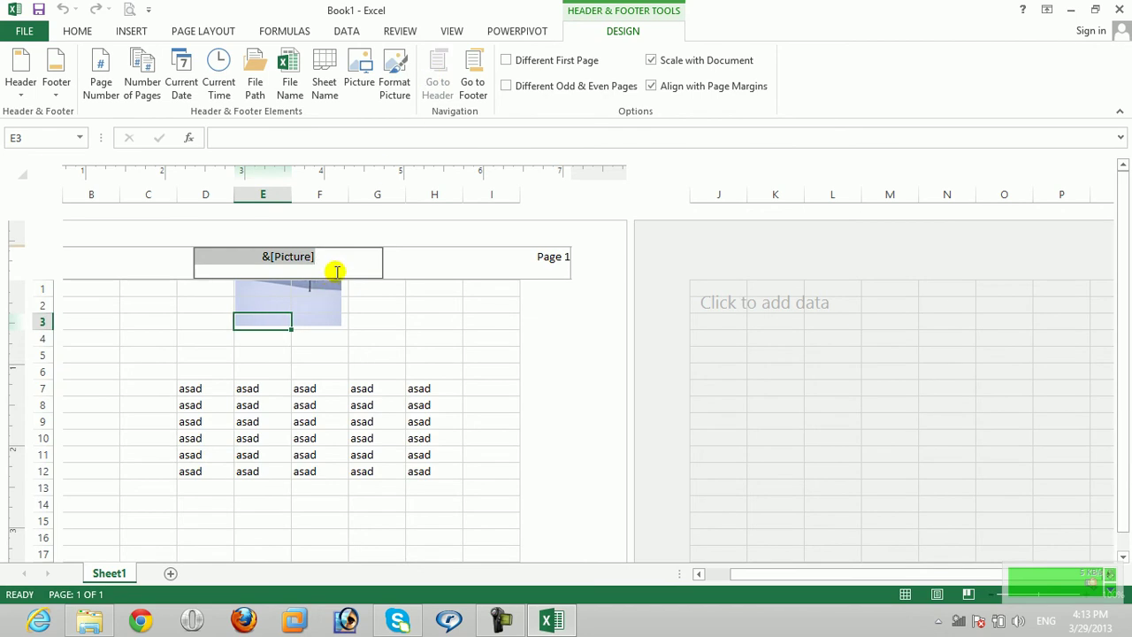
key("Delete")
type("TTTA")
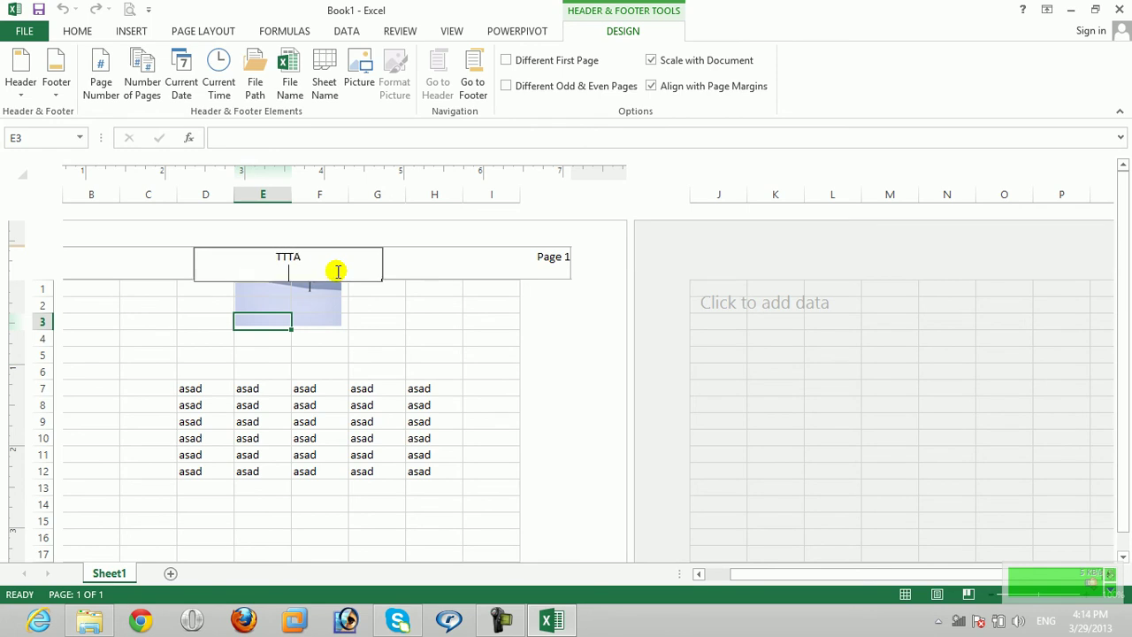
Step: Replace the TTTA centre header with the &[Page] page-number field
left_click(361, 372)
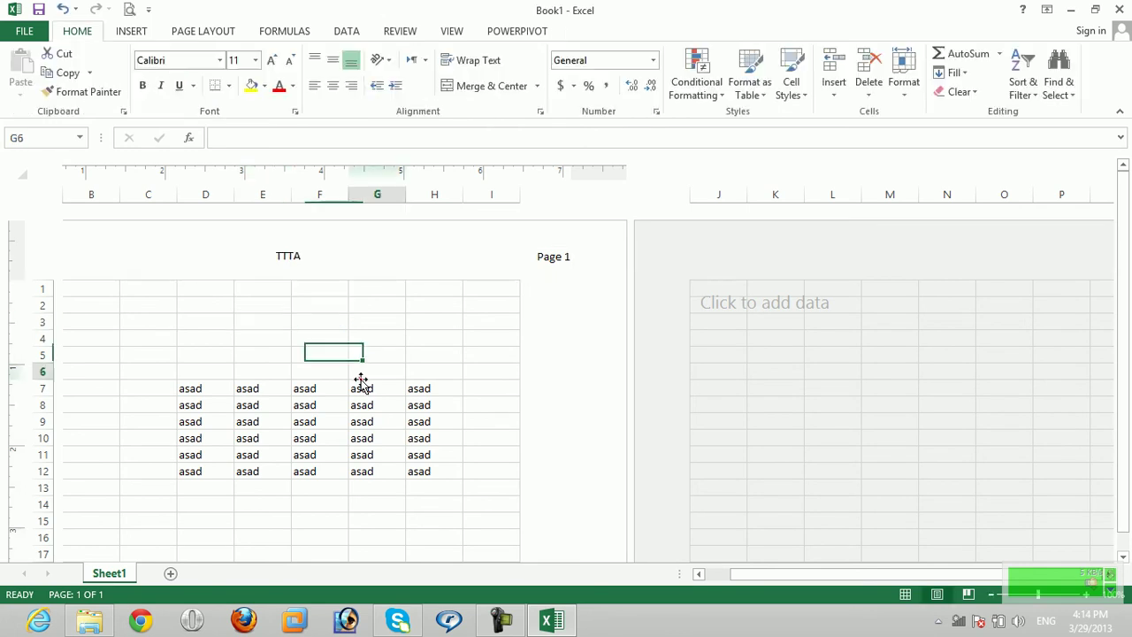
left_click(899, 369)
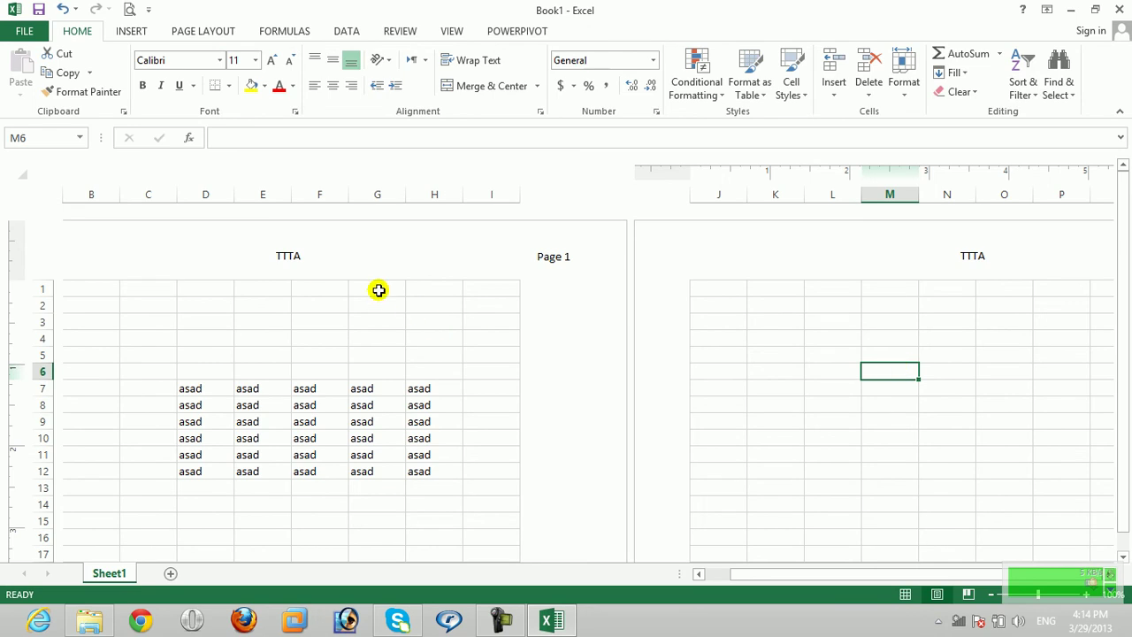
left_click(309, 258)
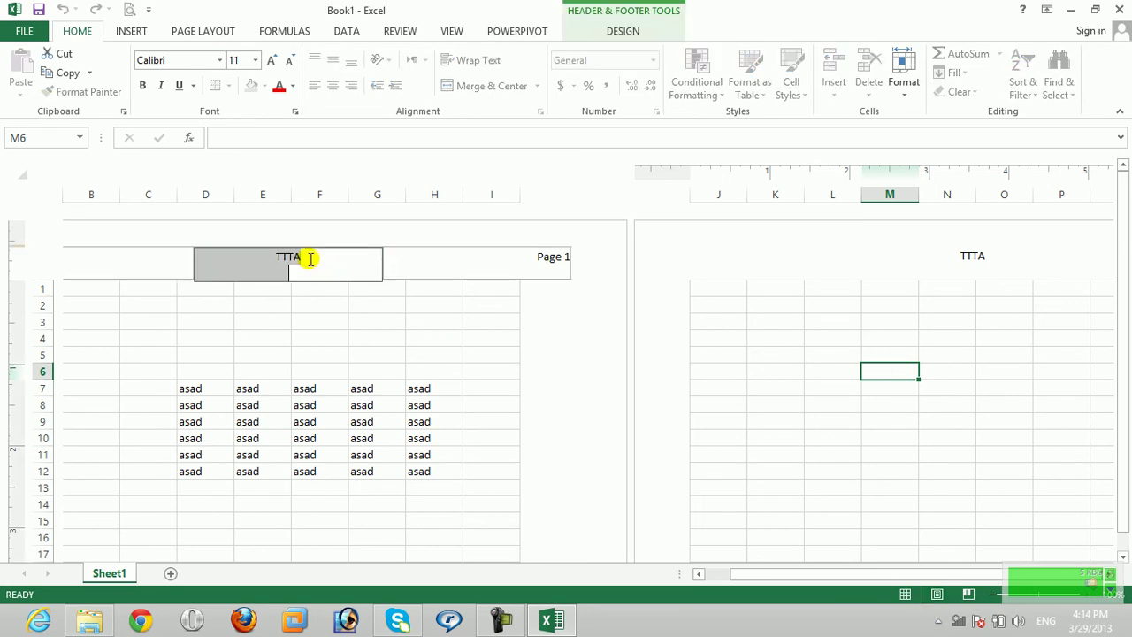
left_click(586, 32)
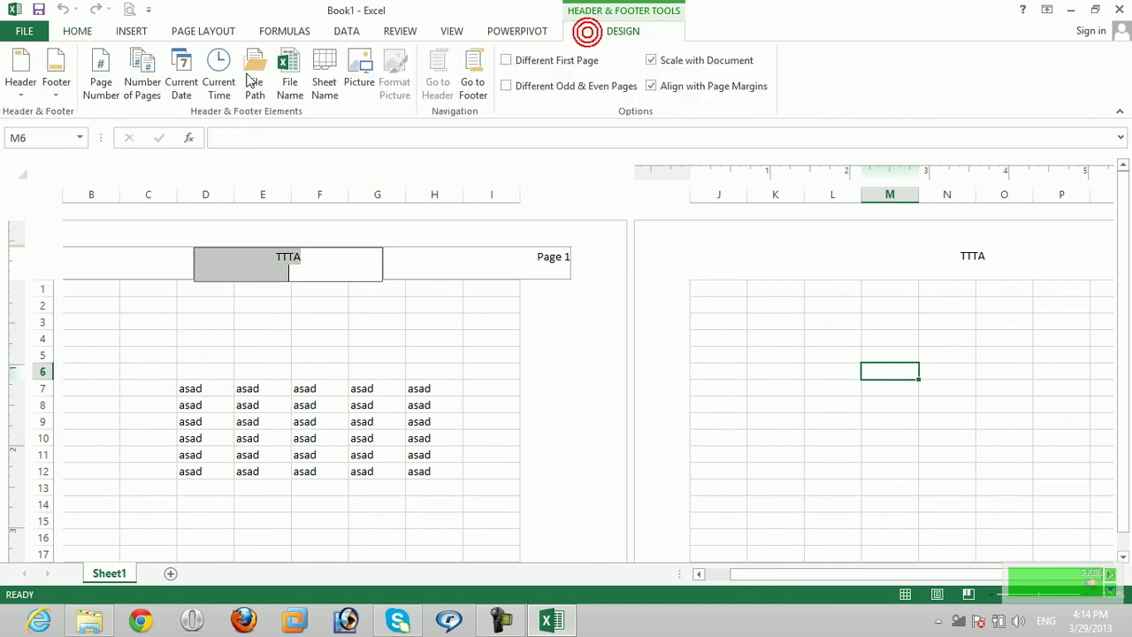
left_click(98, 69)
left_click(381, 421)
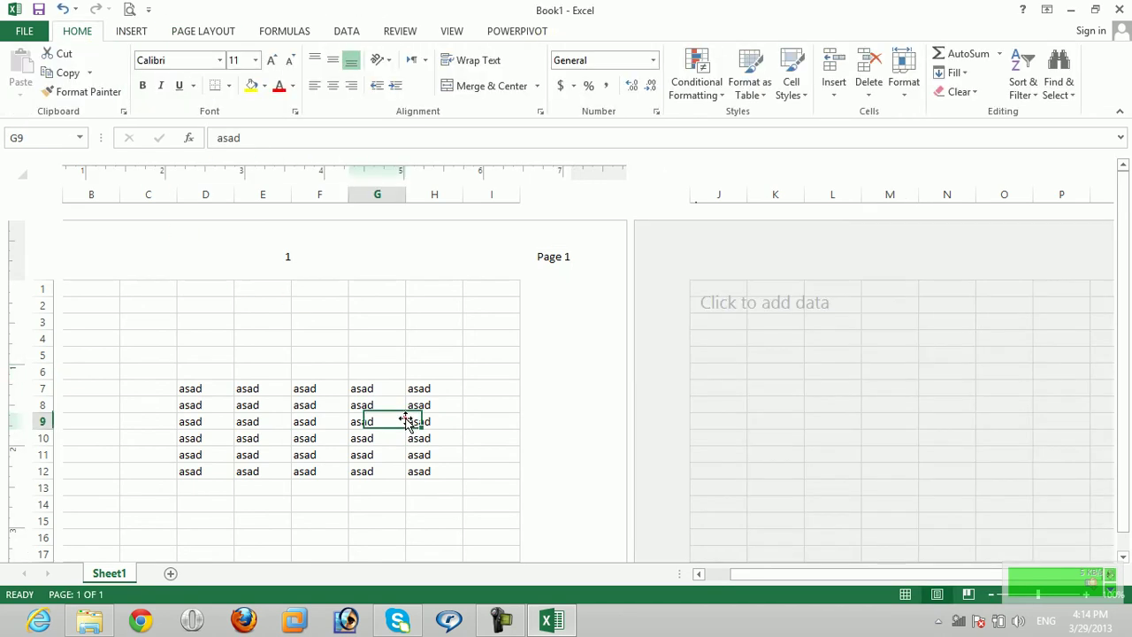
Step: Fill N4:P11 on page 2 with 'asad' using Ctrl+Enter
left_click(917, 298)
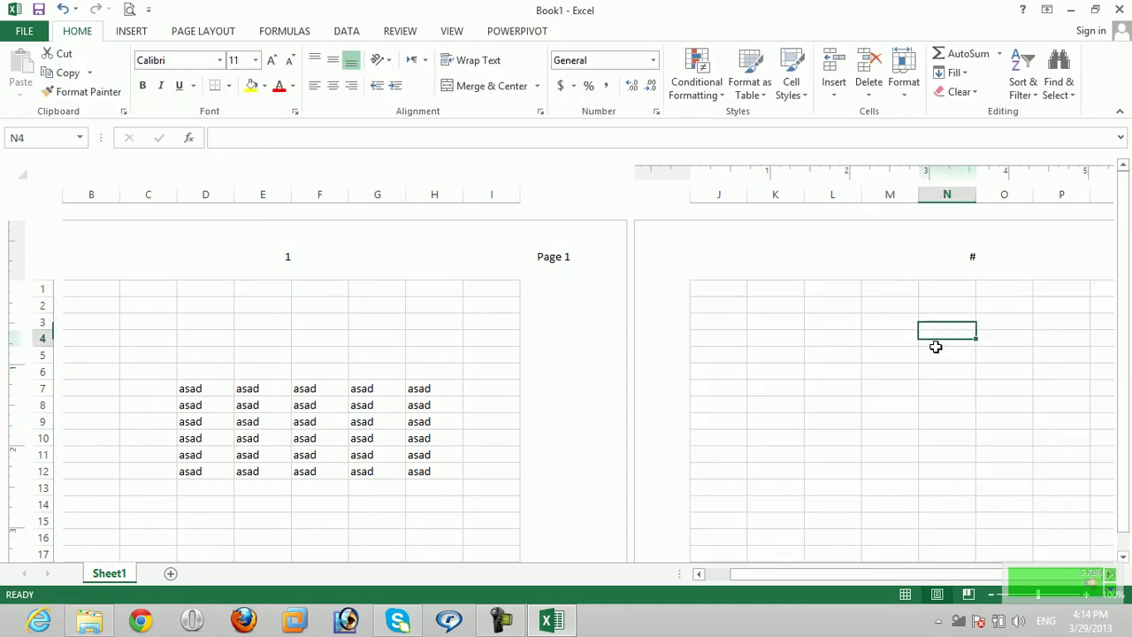
left_click_drag(935, 346, 1059, 459)
type("asad")
key("ctrl+Return")
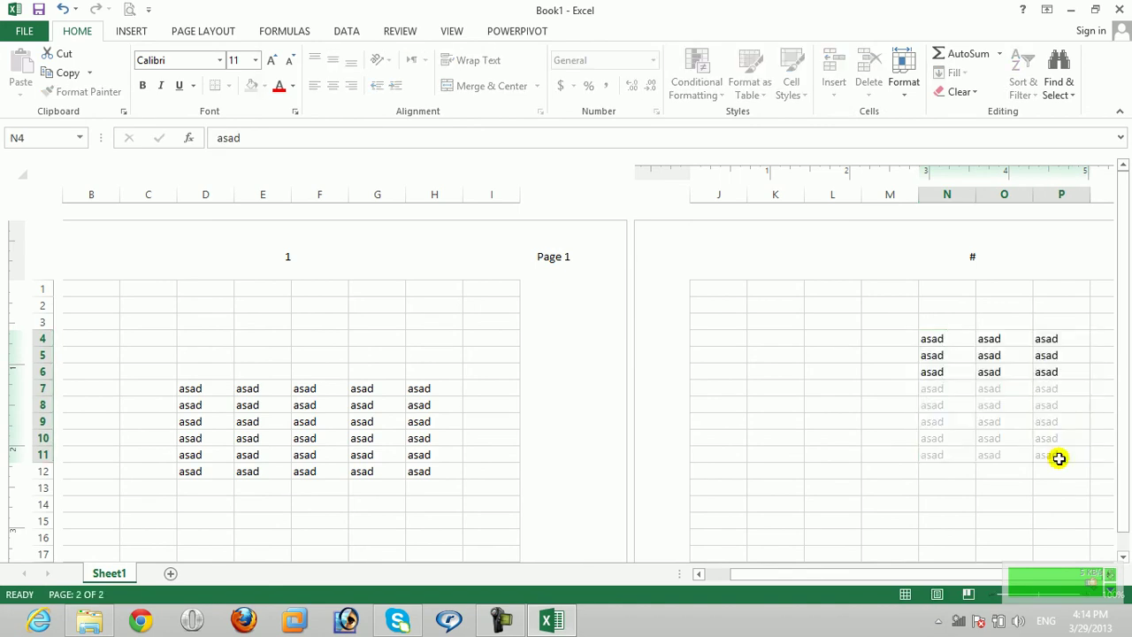
left_click(1016, 425)
Step: Turn on Different First Page so page 1 gets its own header
left_click(288, 256)
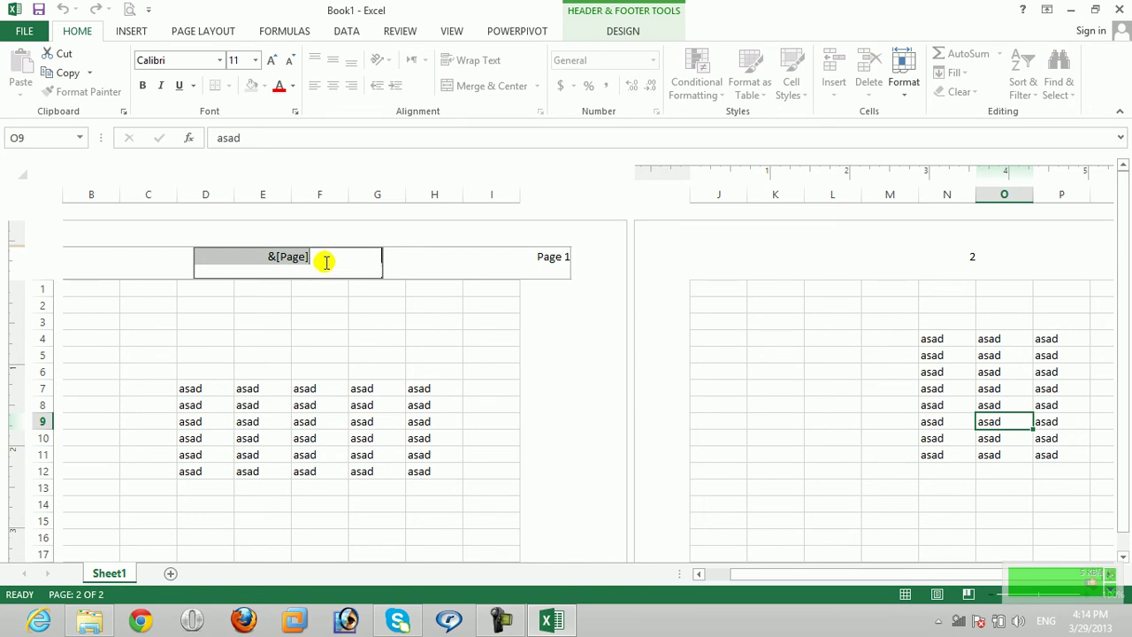
left_click(594, 37)
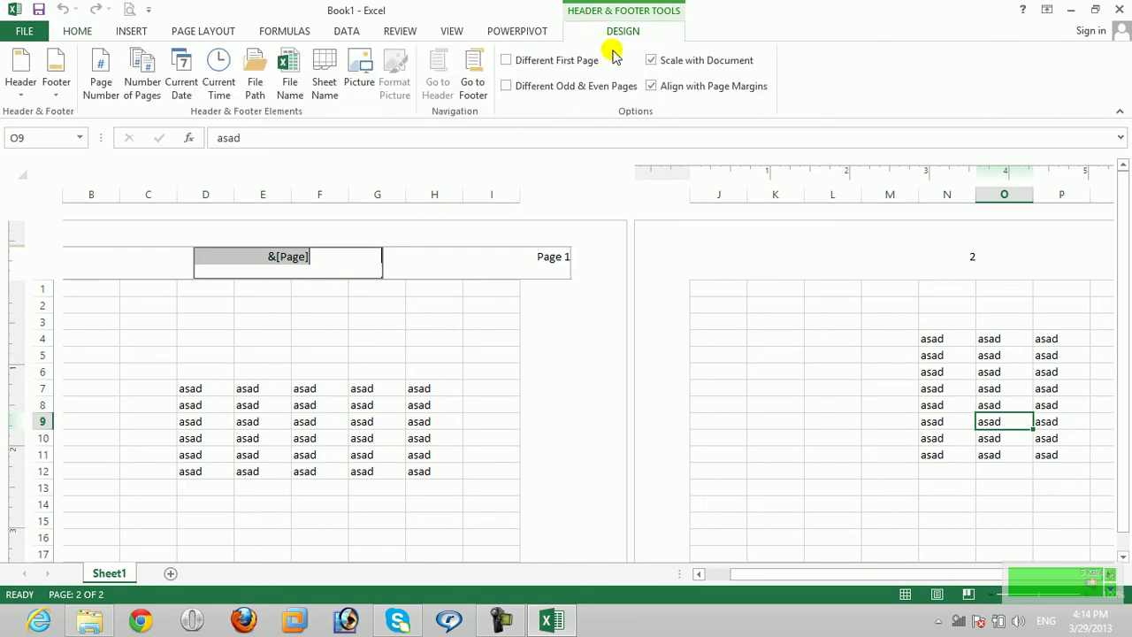
left_click(506, 62)
left_click(310, 370)
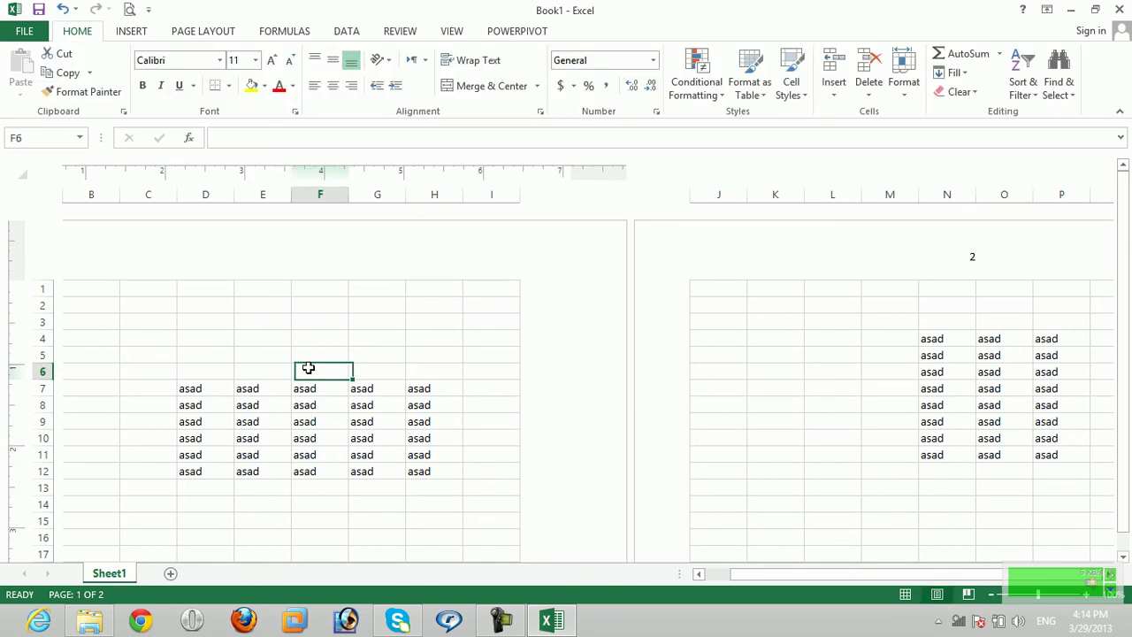
left_click(291, 255)
left_click(298, 386)
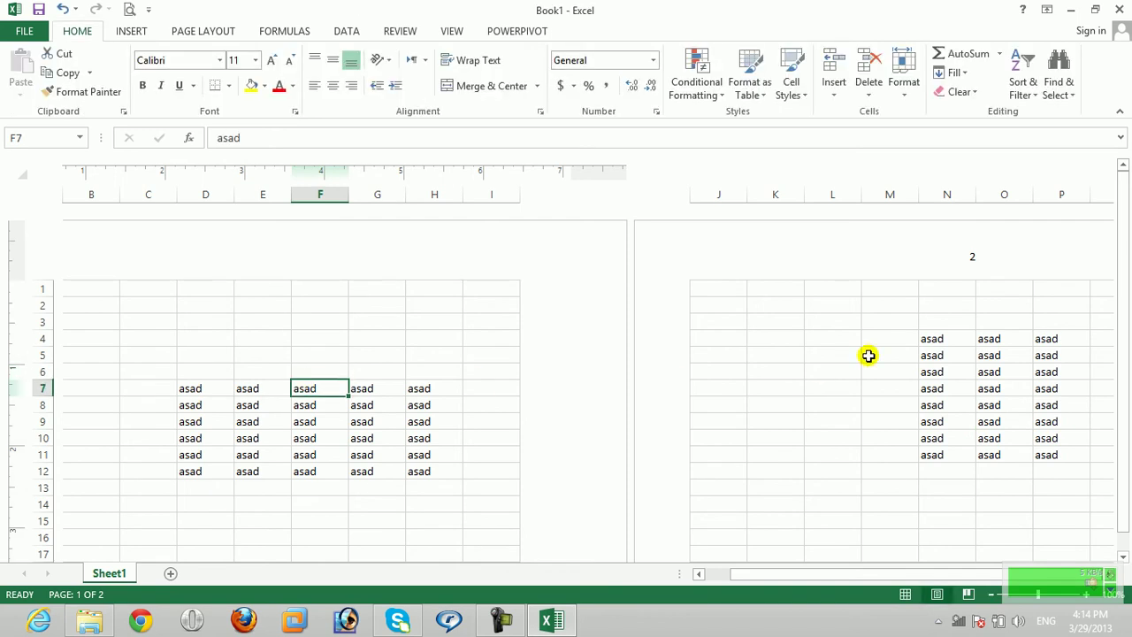
Step: Compare the page 1 and page 2 headers and enable Different Odd & Even Pages
left_click(969, 259)
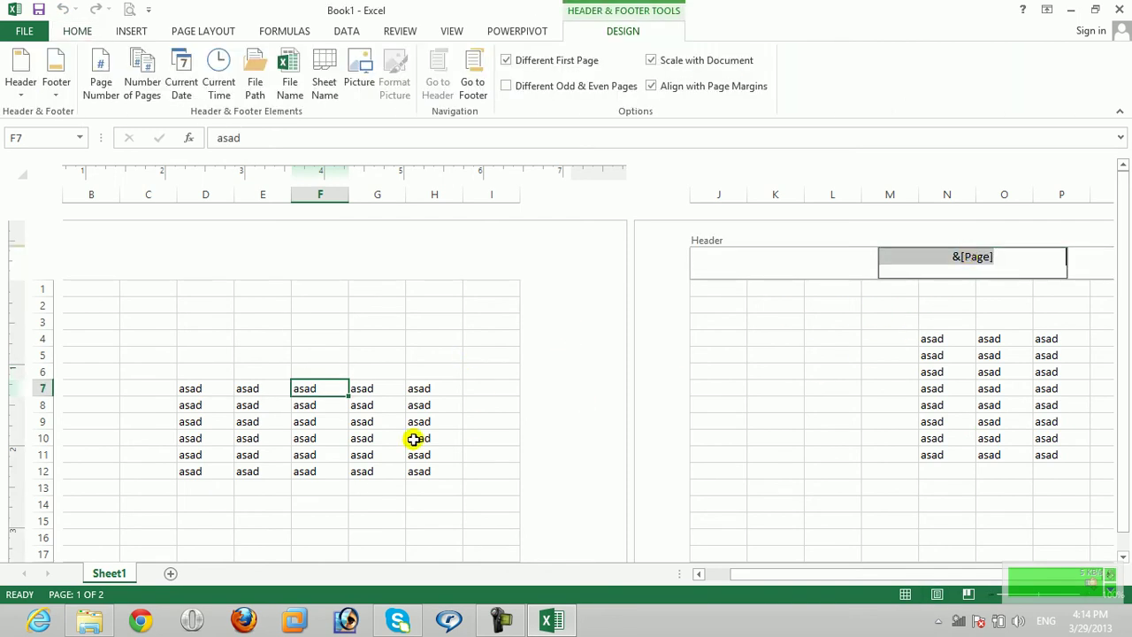
left_click(337, 455)
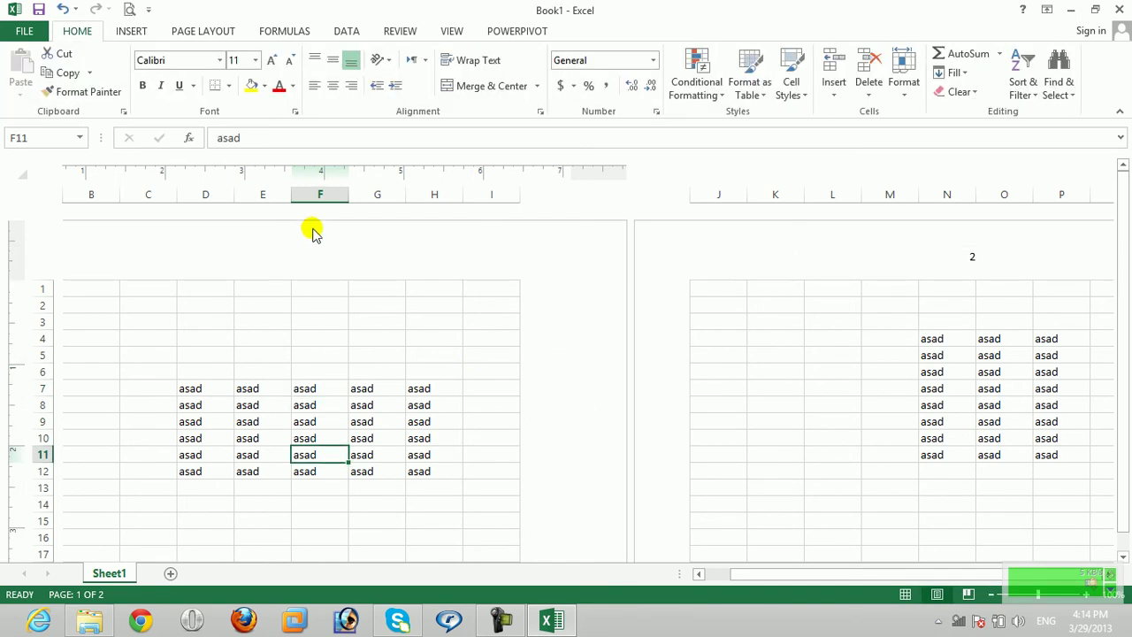
left_click(294, 261)
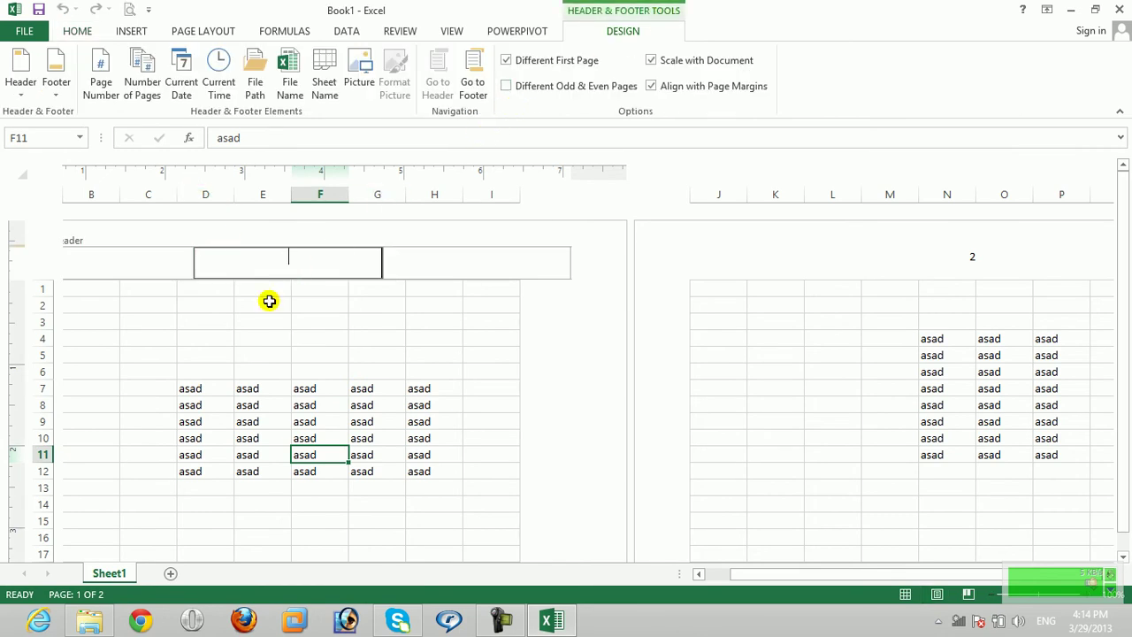
type("1")
left_click(270, 341)
left_click(276, 261)
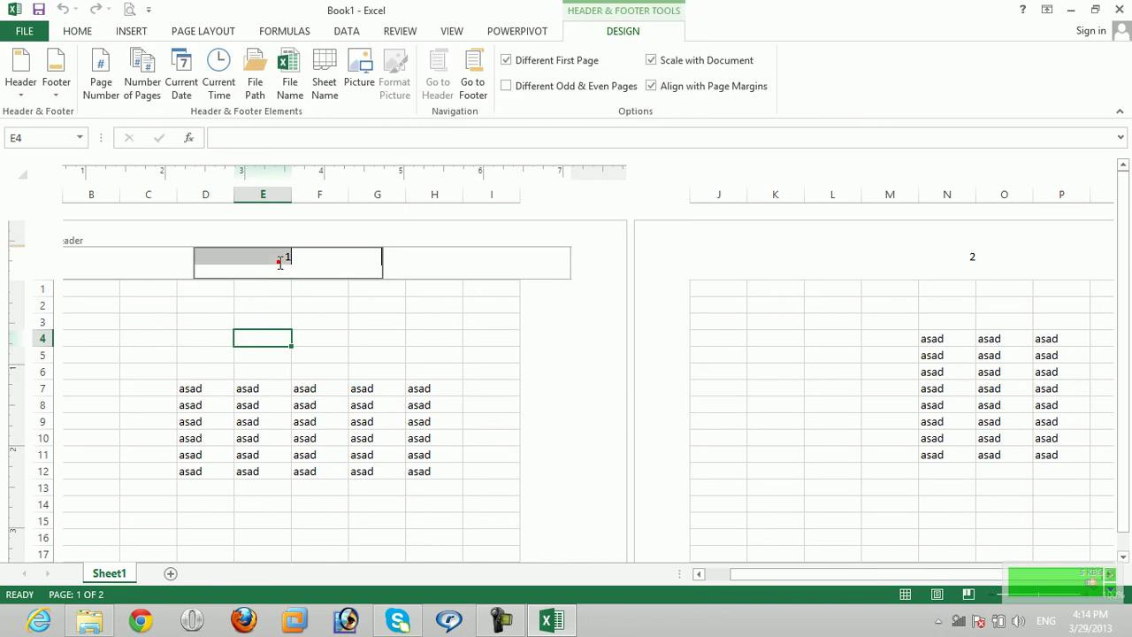
left_click(507, 87)
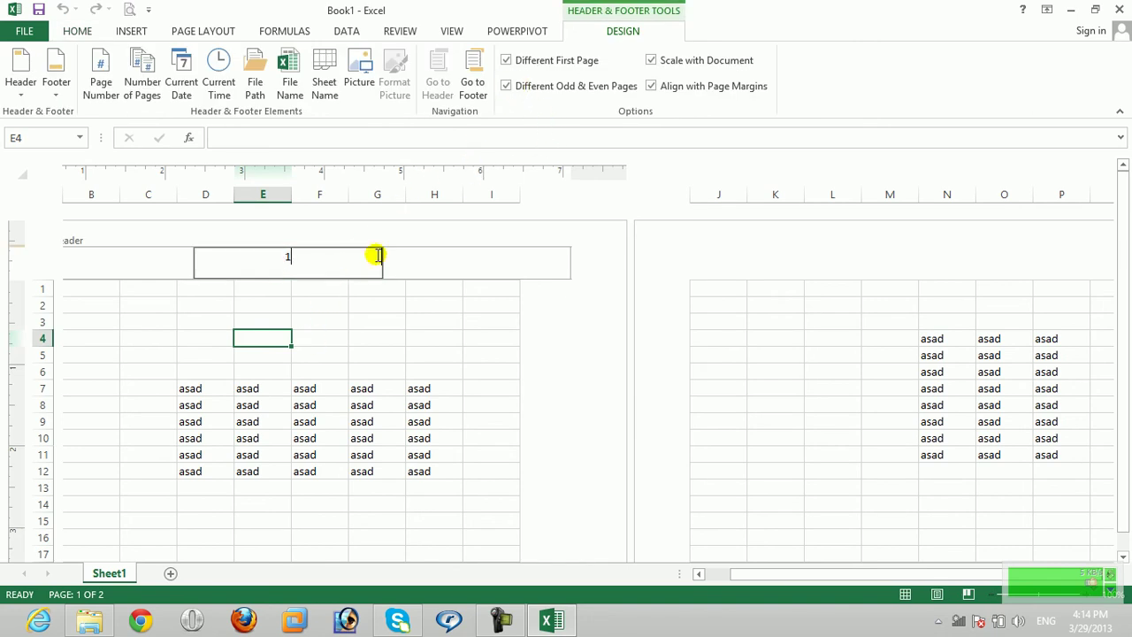
left_click(287, 405)
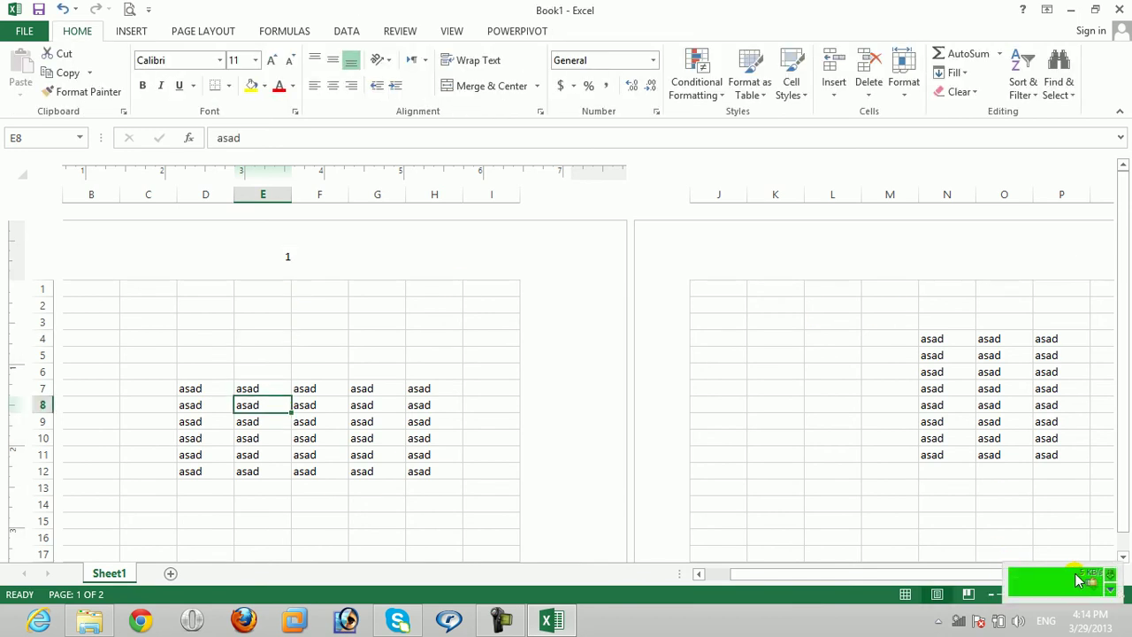
Step: Fill U7:Y15 on a new third page with 'asad' using Ctrl+Enter
left_click_drag(1088, 580, 907, 631)
left_click(1109, 574)
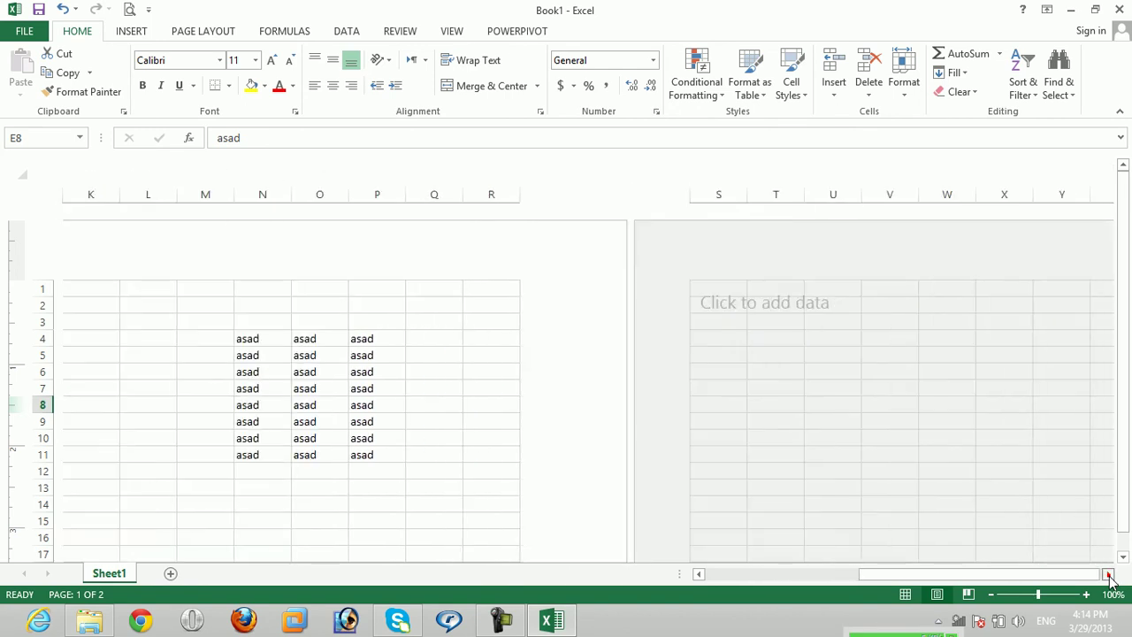
left_click(821, 483)
left_click_drag(710, 381, 975, 522)
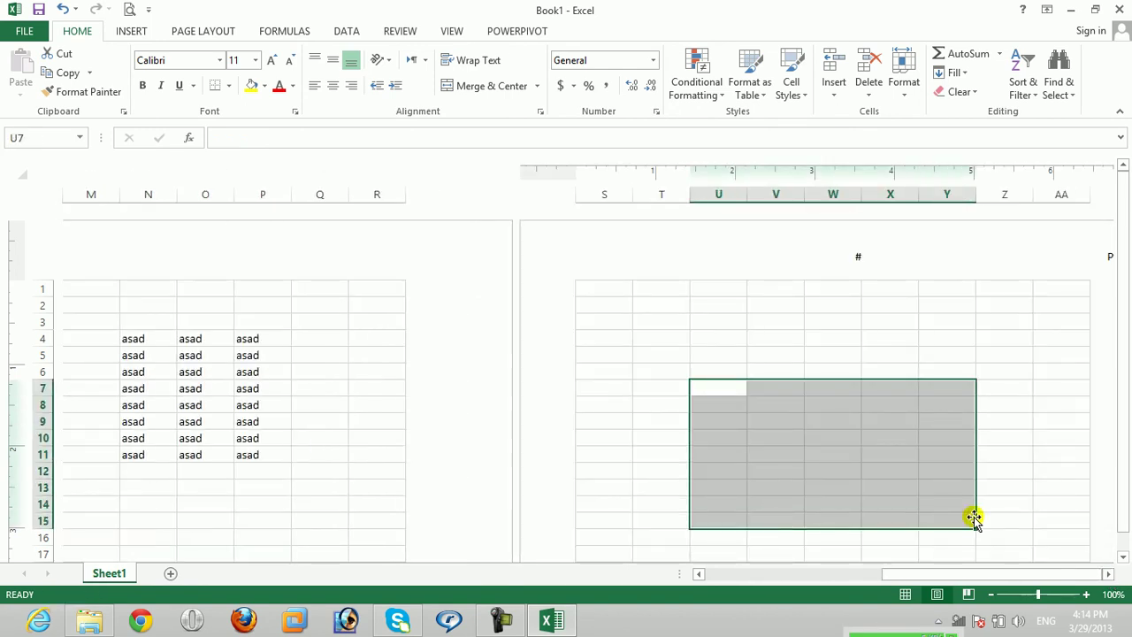
type("asa")
key("ctrl+Return")
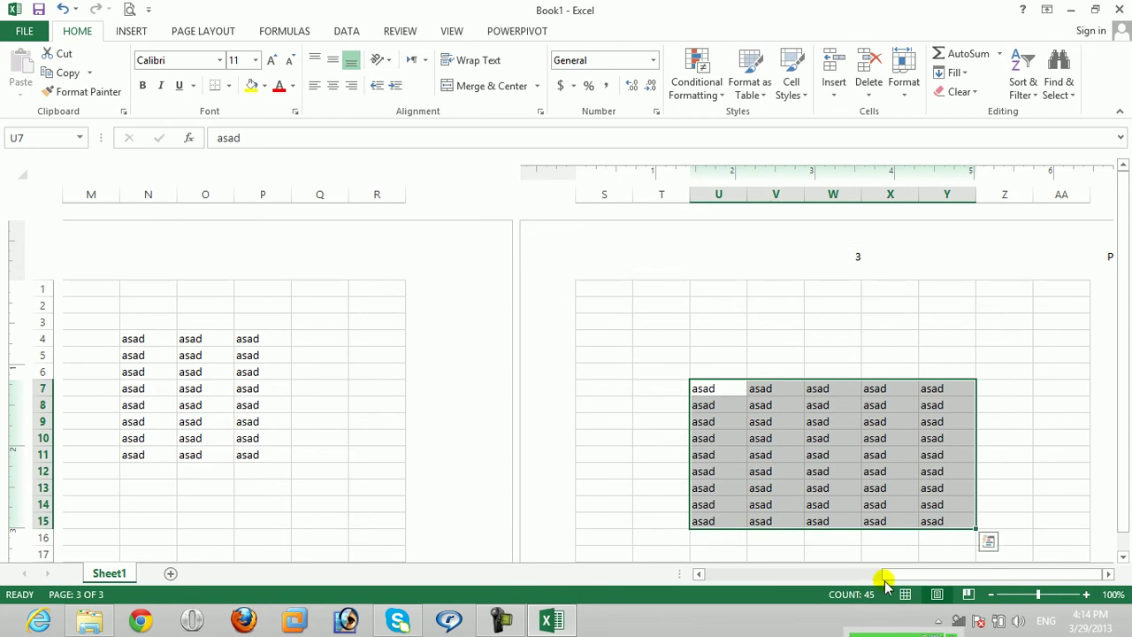
left_click_drag(874, 573, 705, 575)
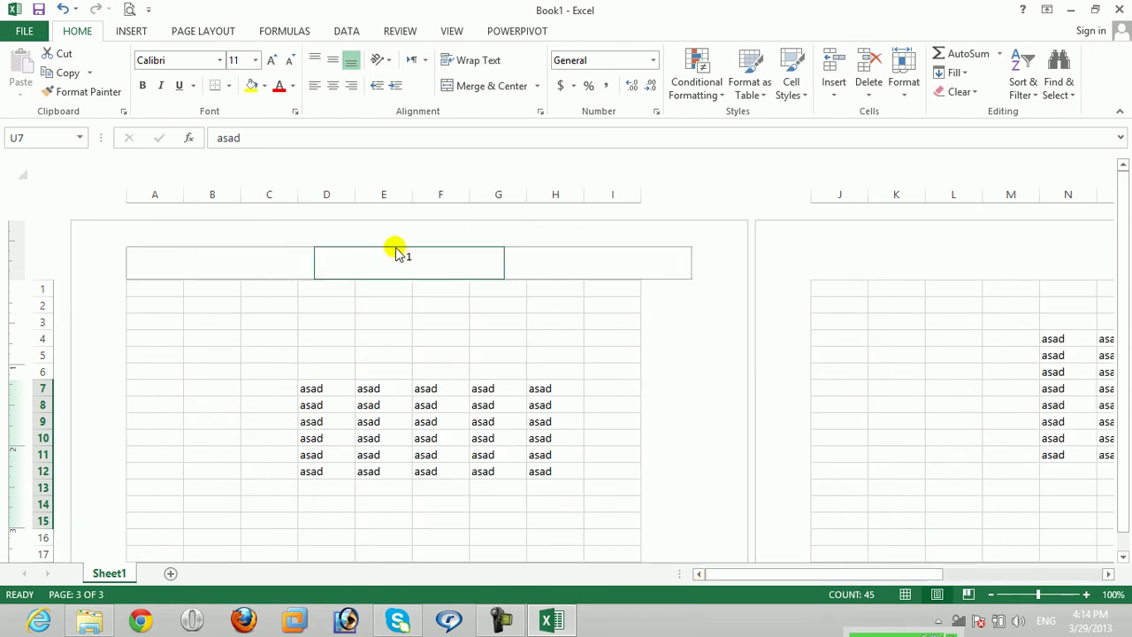
Step: Toggle Align with Page Margins off and on, and delete the 1 from the first-page header
left_click(398, 247)
left_click(637, 27)
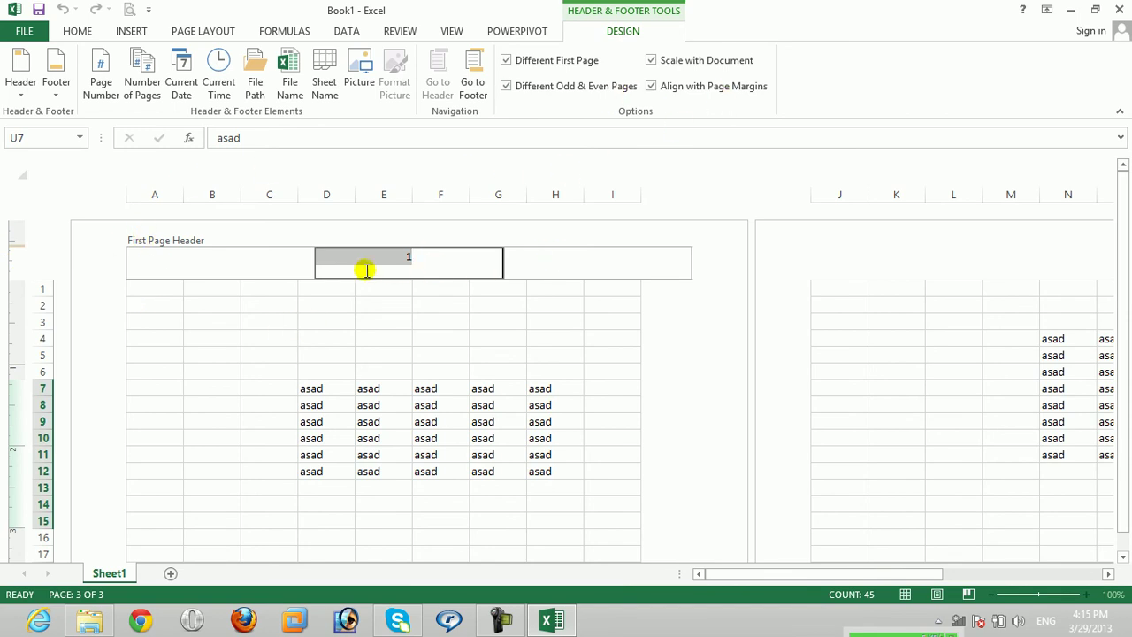
left_click(651, 86)
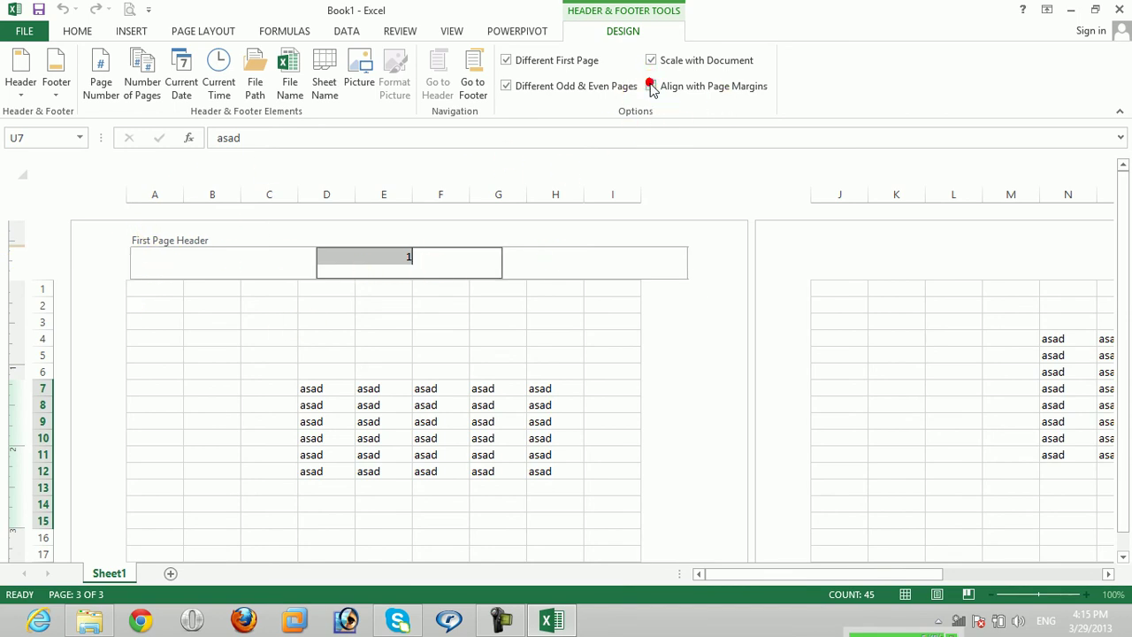
left_click(651, 86)
left_click(652, 86)
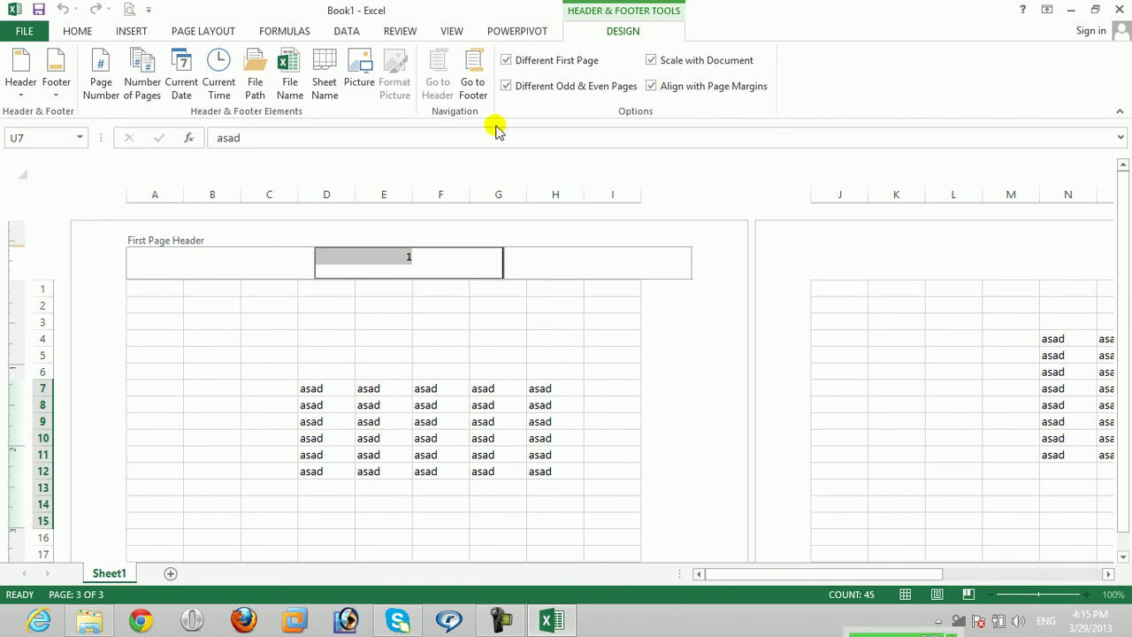
key("Delete")
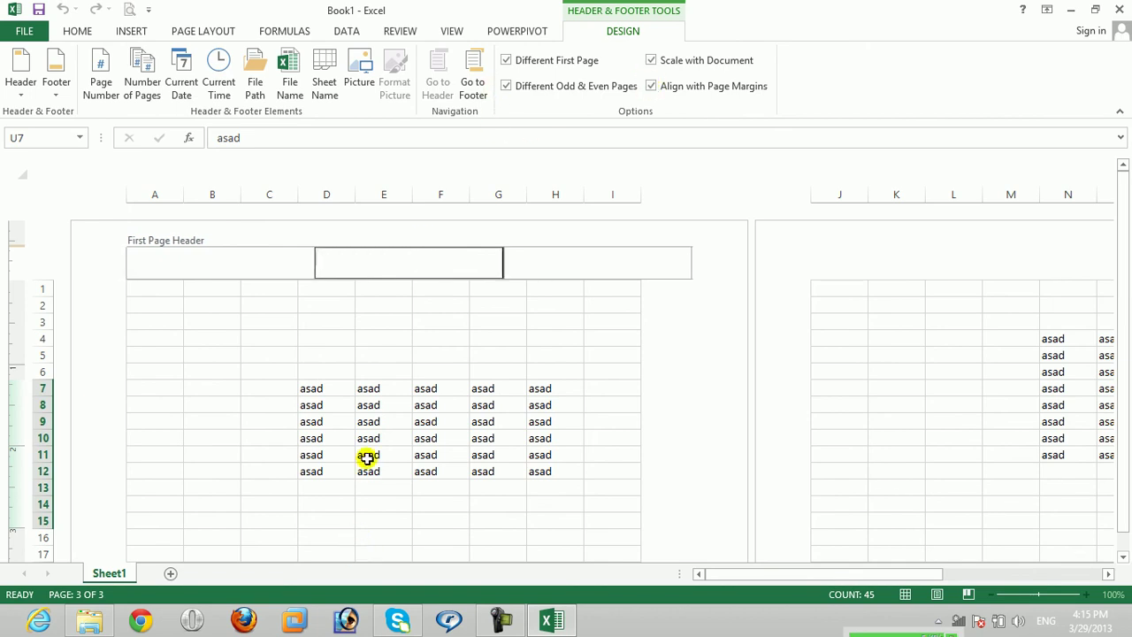
left_click(368, 437)
Step: Close the workbook without saving and create a new blank workbook
left_click(131, 30)
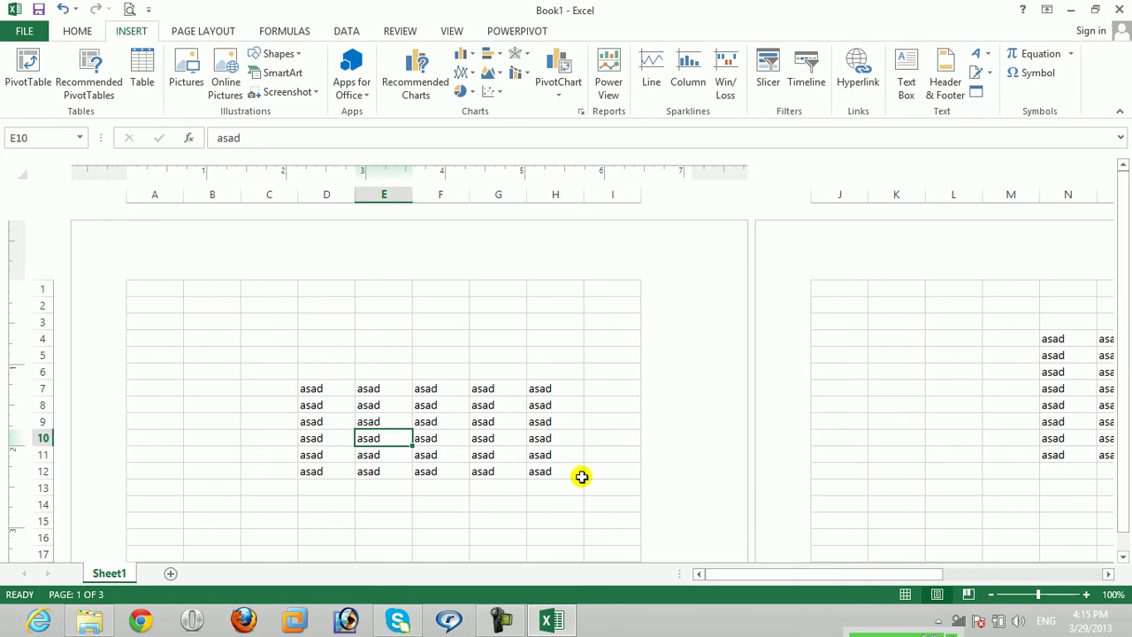
key("ctrl+w")
key("Tab")
key("Return")
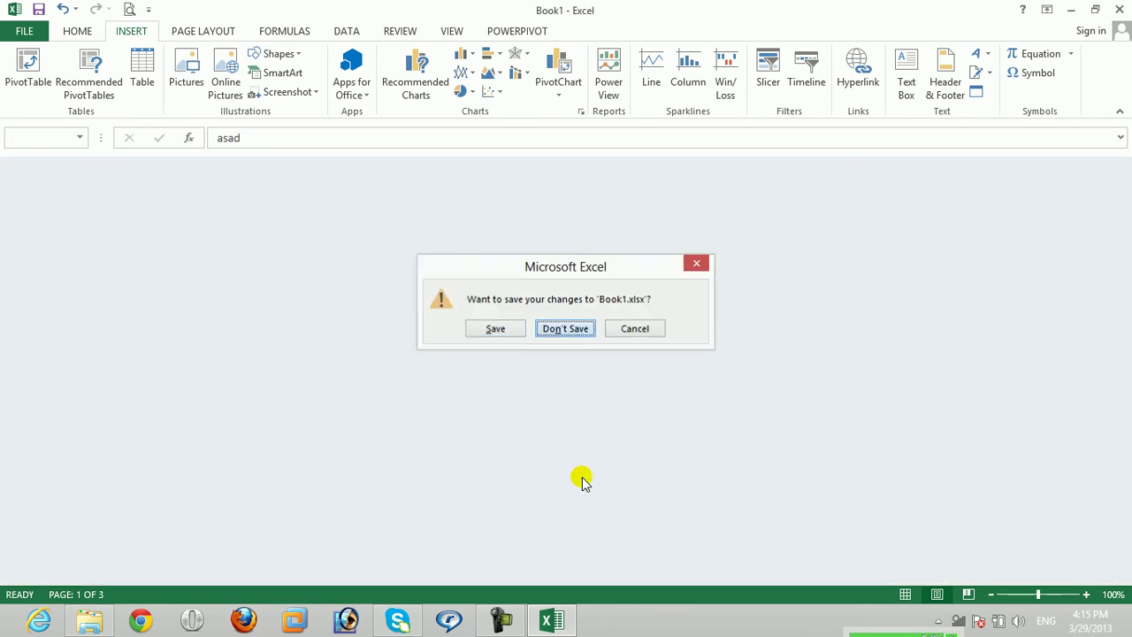
key("ctrl+n")
Step: Insert a blue outlined WordArt near E5 reading 'TTTA Academy'
left_click(265, 246)
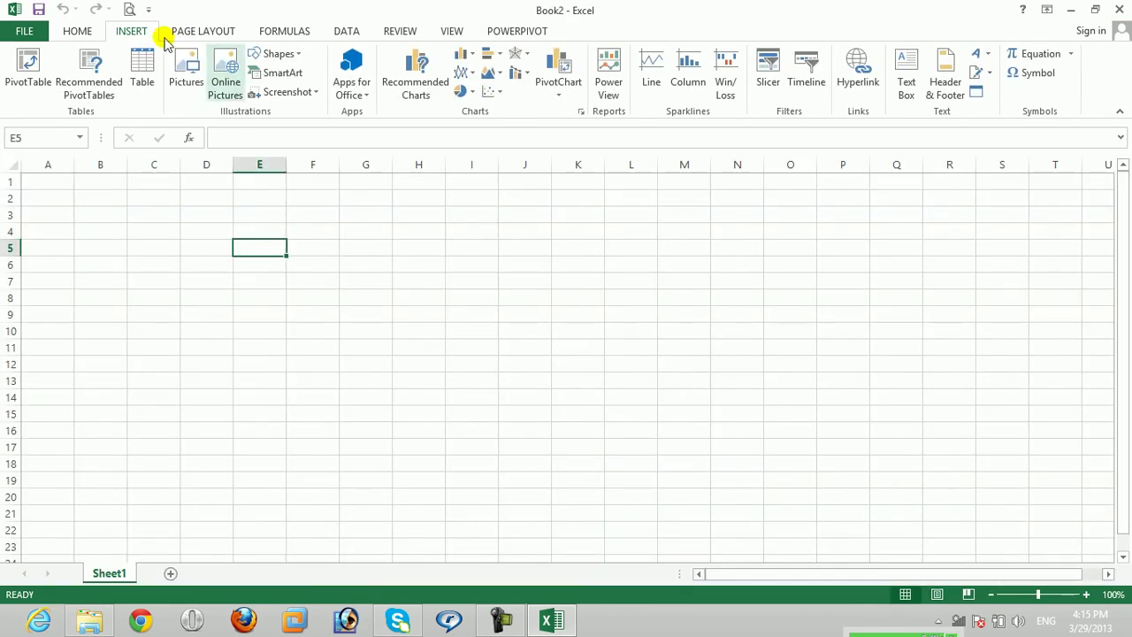
left_click(981, 55)
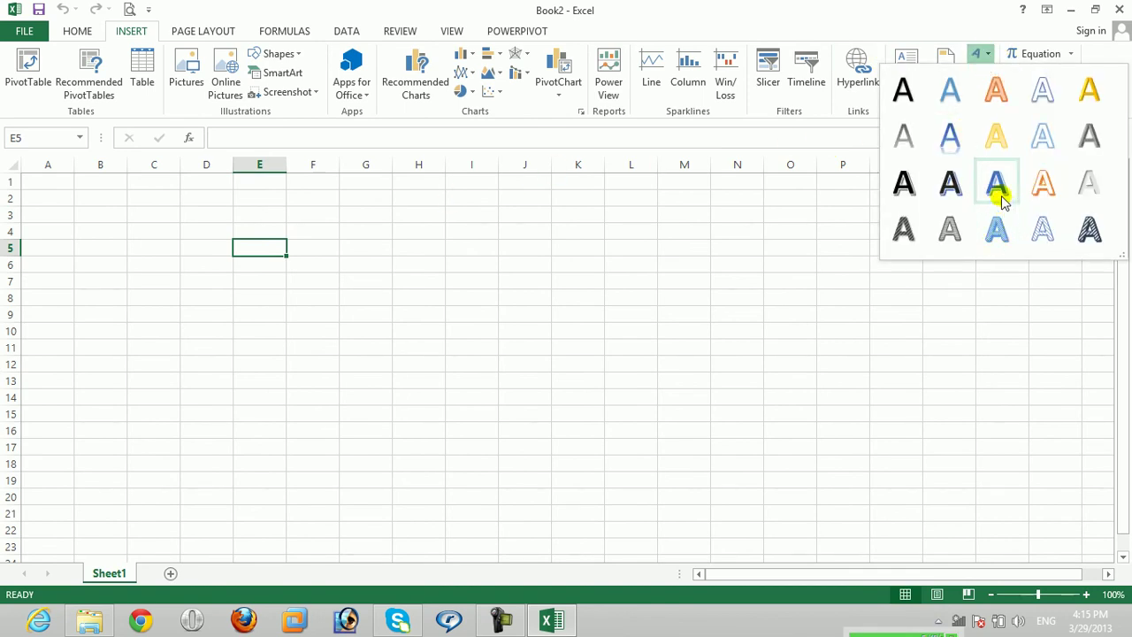
left_click(1004, 203)
left_click(605, 434)
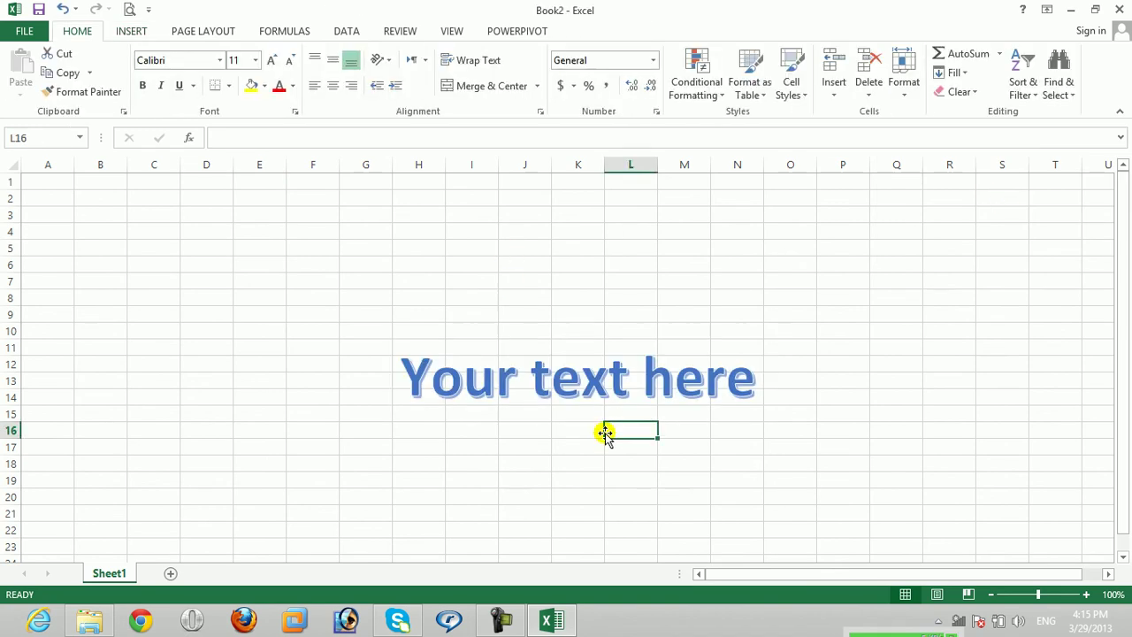
left_click(573, 404)
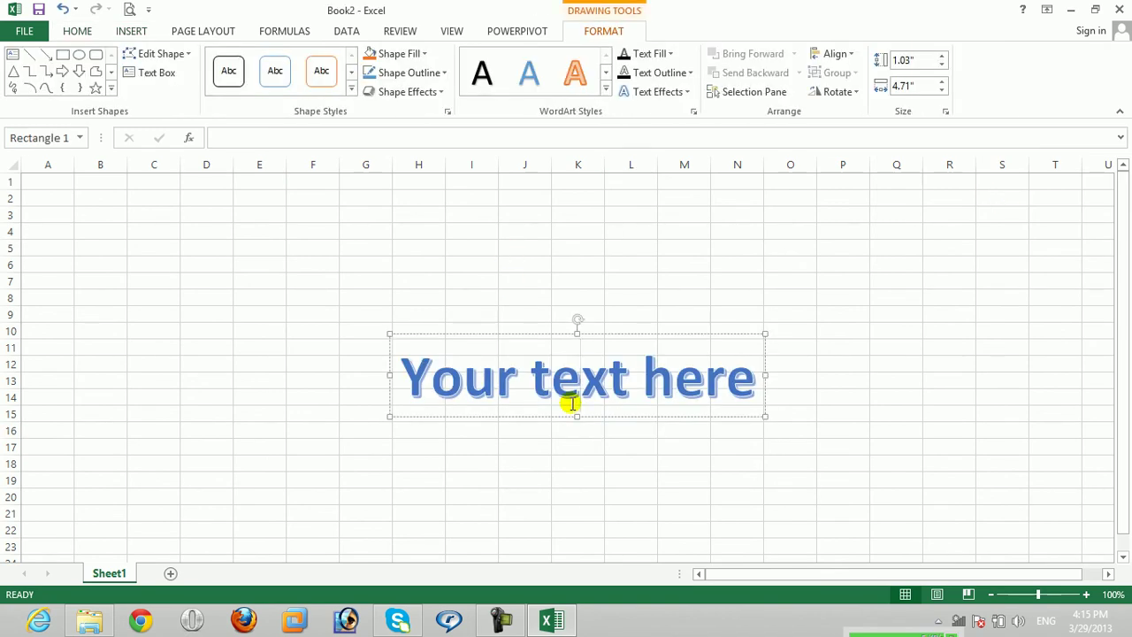
left_click_drag(753, 394, 387, 434)
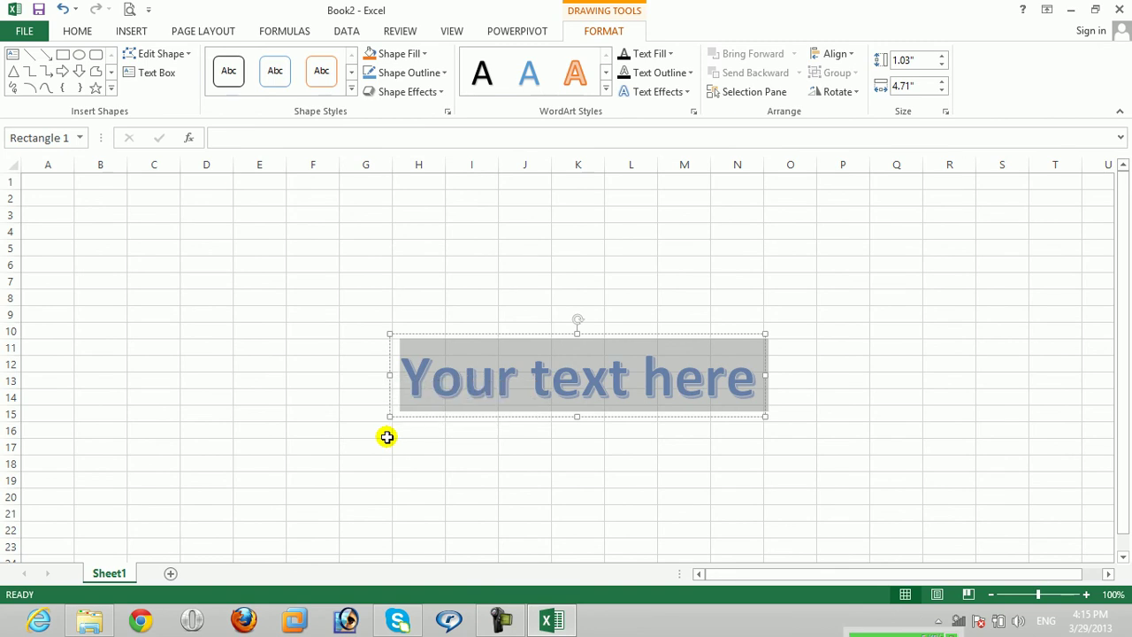
type("TTTA A")
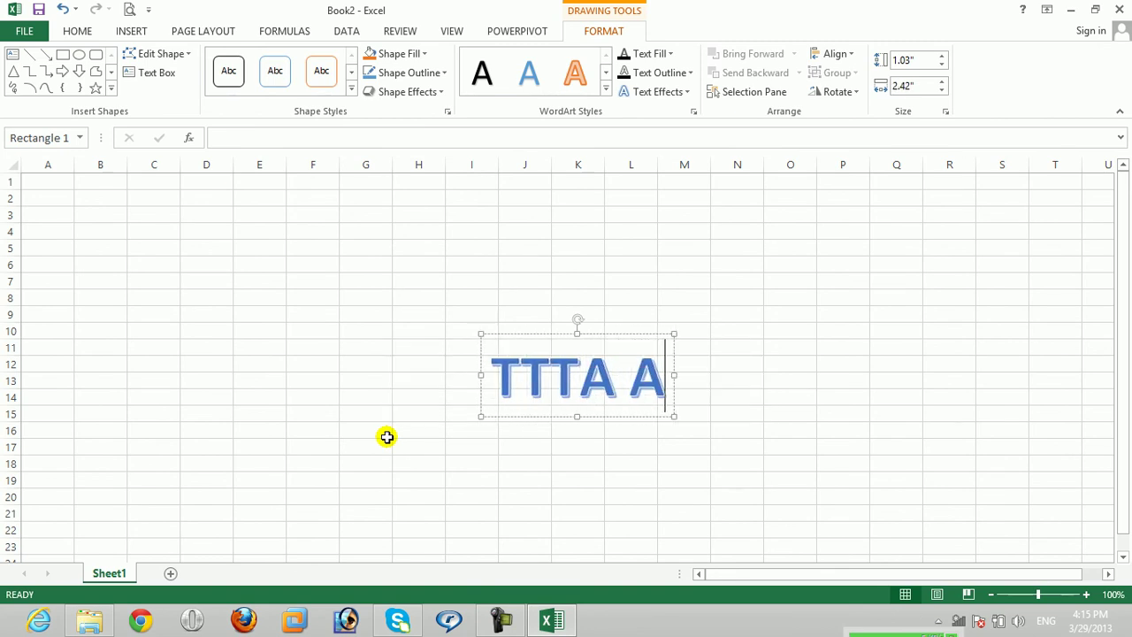
type("c")
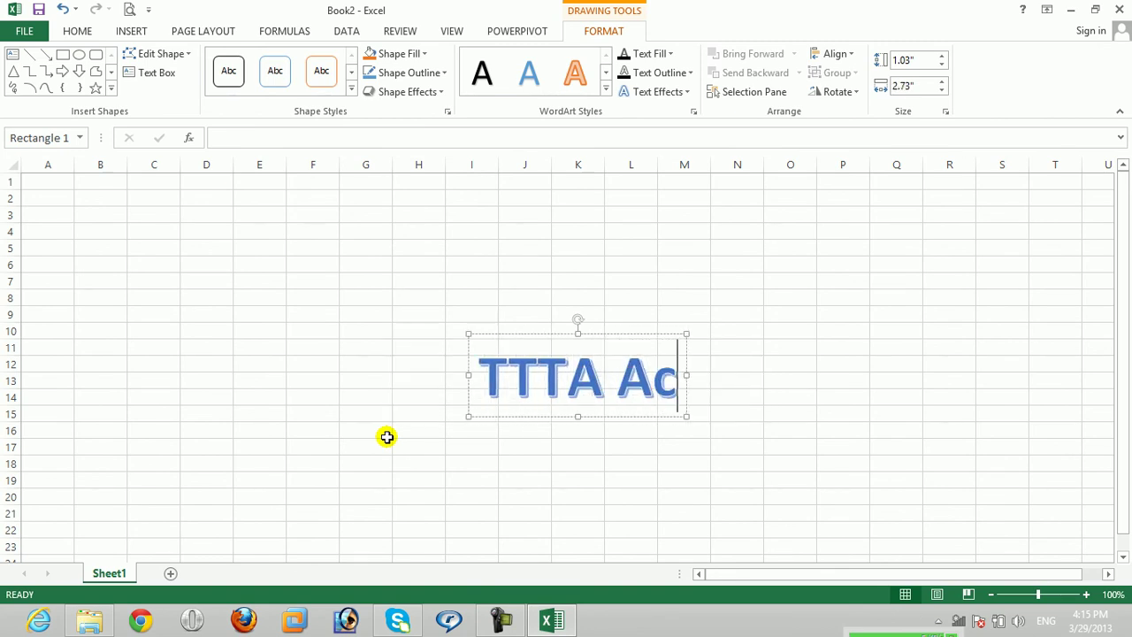
type("ade")
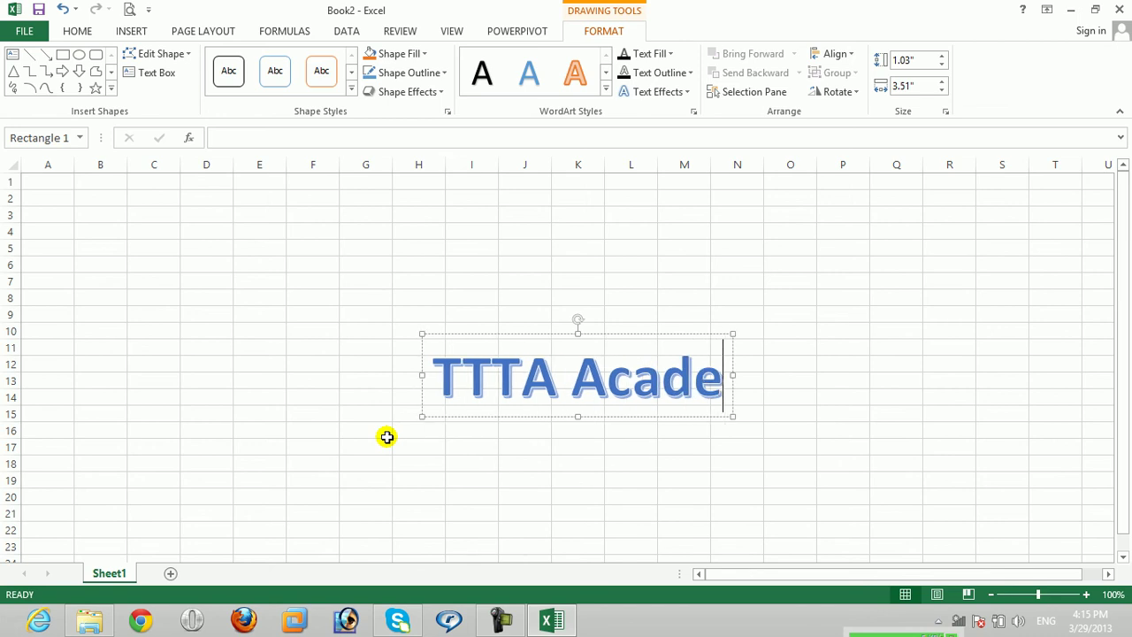
type("my")
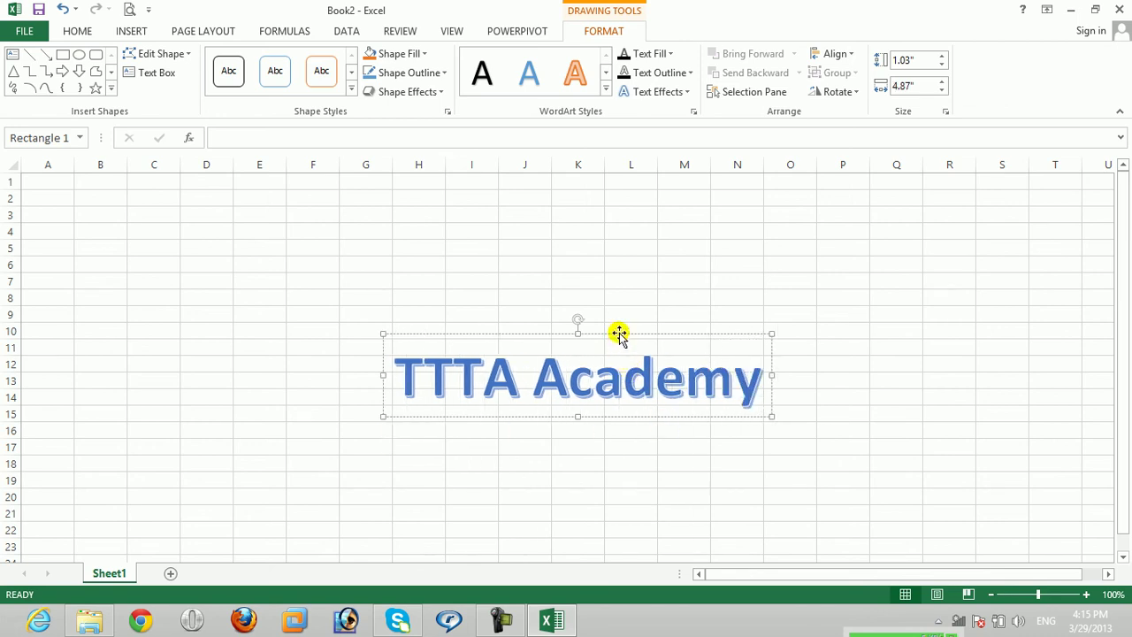
Step: Move the TTTA Academy WordArt up to rows 2–5, then select the shape and delete it
left_click_drag(619, 332, 566, 180)
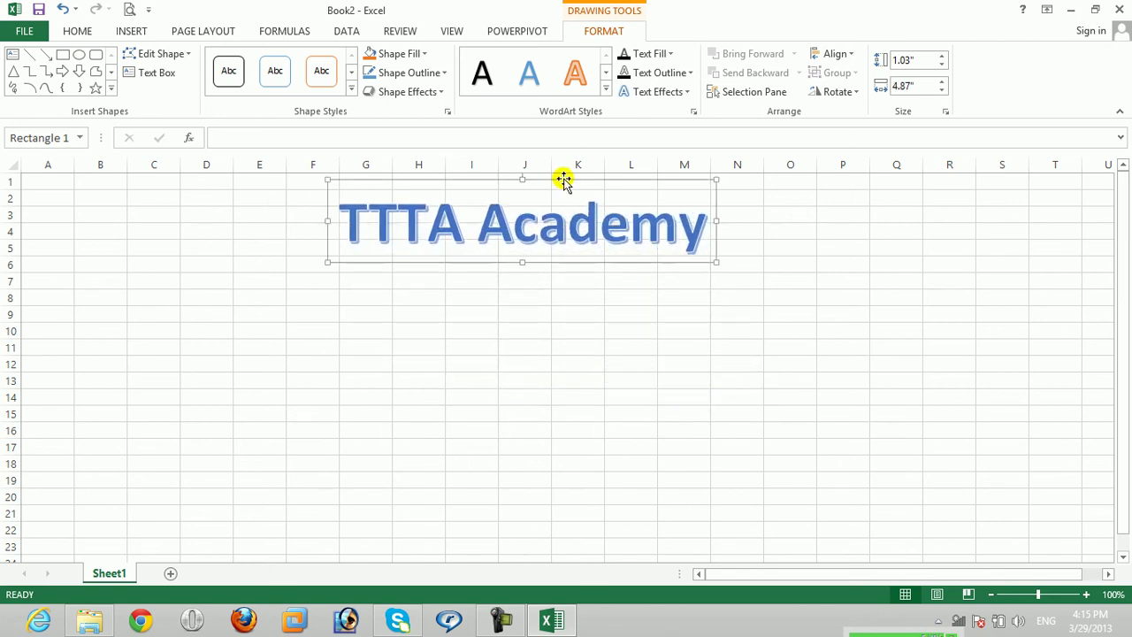
left_click(529, 478)
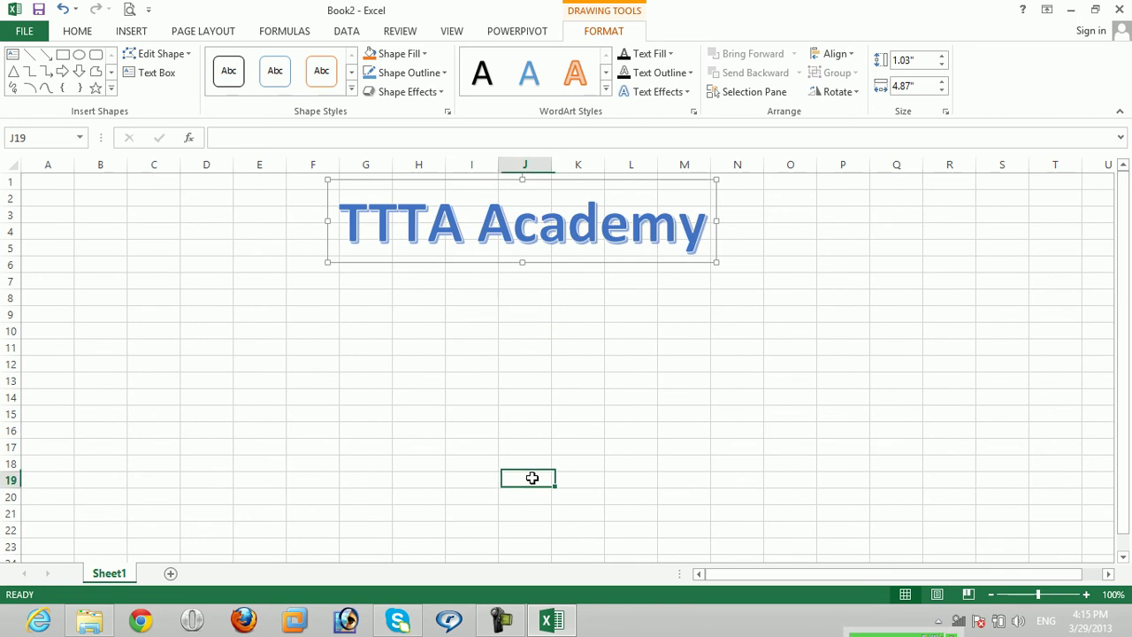
left_click(528, 193)
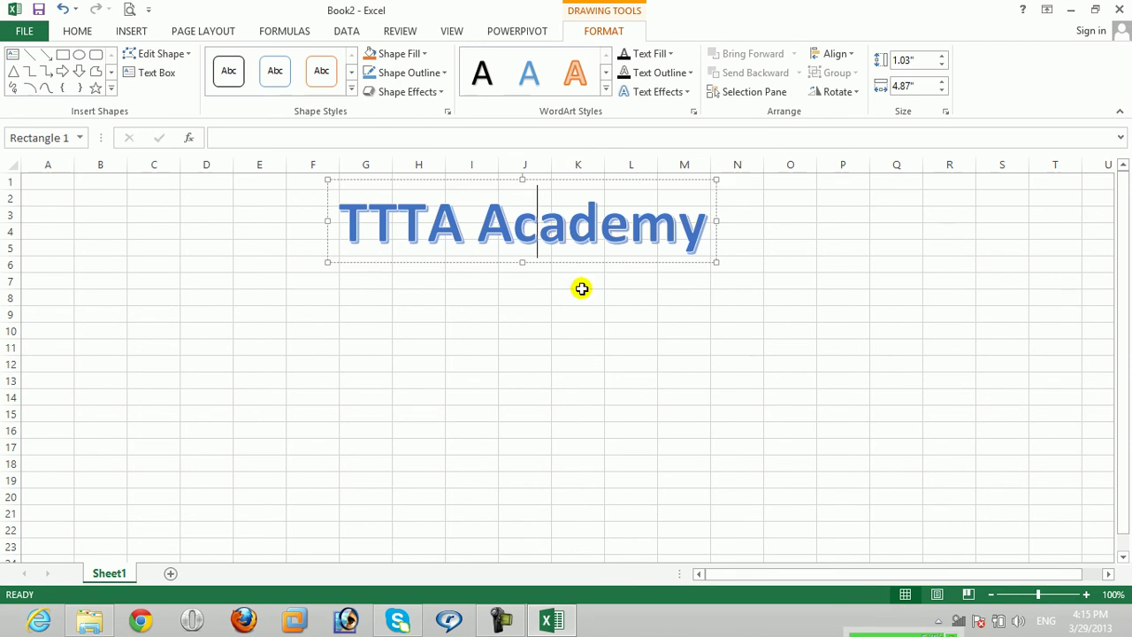
left_click(582, 288)
left_click(562, 195)
left_click(563, 178)
key("Delete")
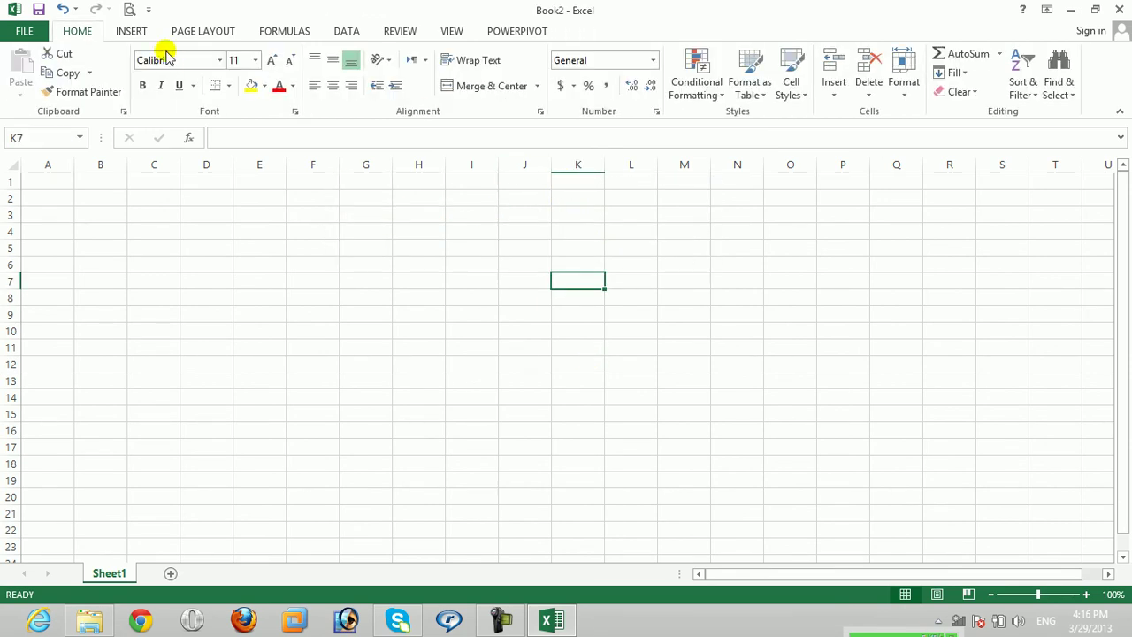
Step: Add a Microsoft Office Signature Line through Signature Setup and drag it to the top-left
left_click(139, 32)
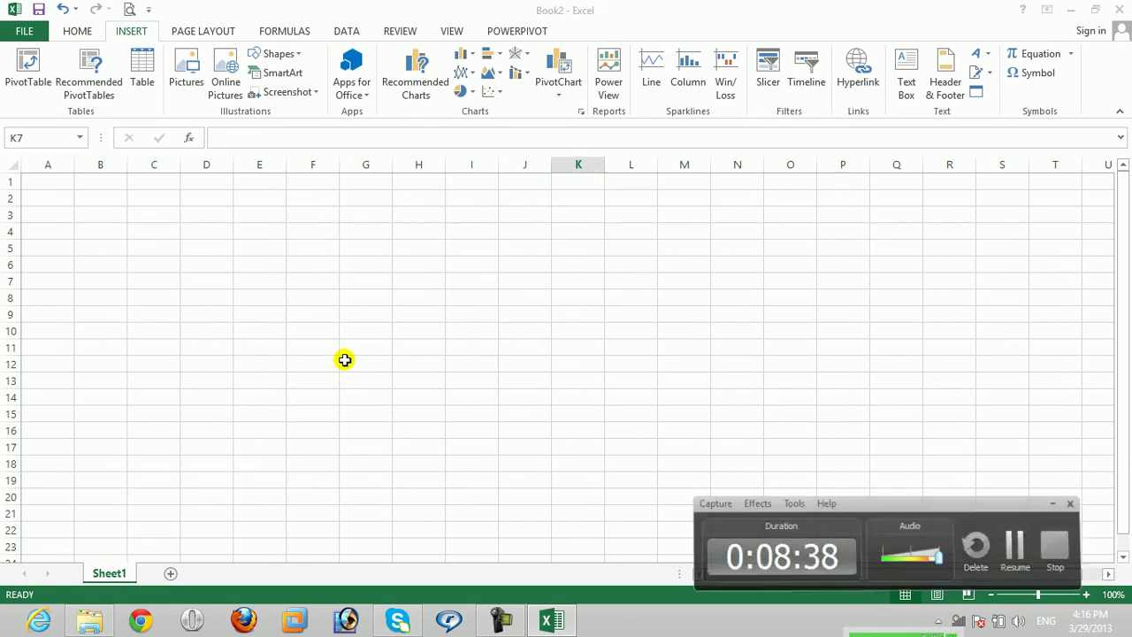
left_click(989, 73)
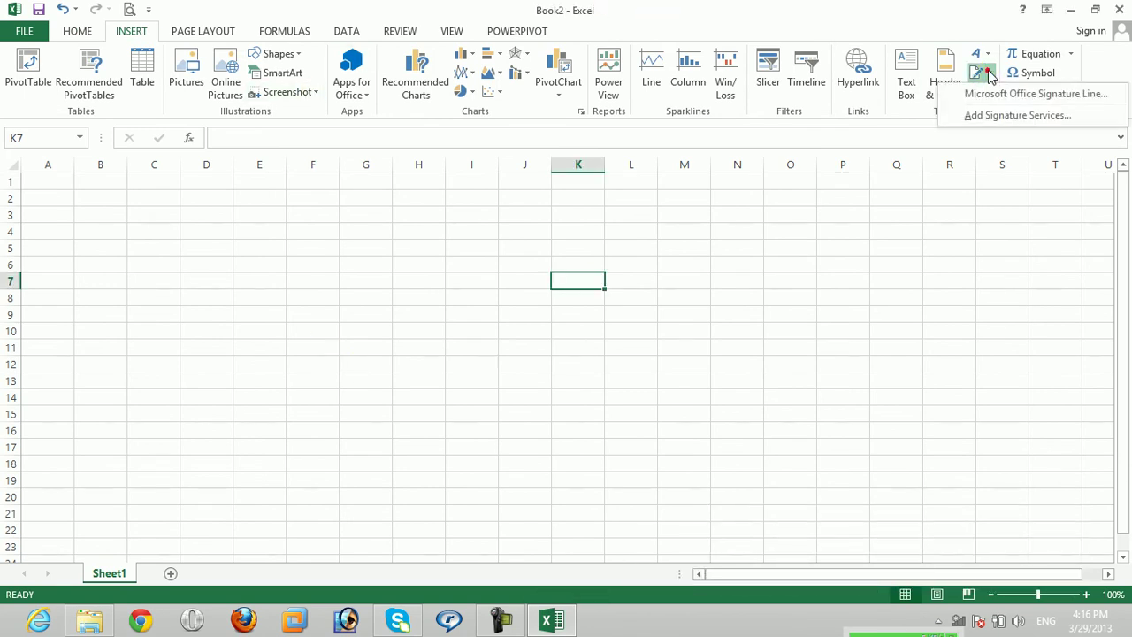
left_click(547, 297)
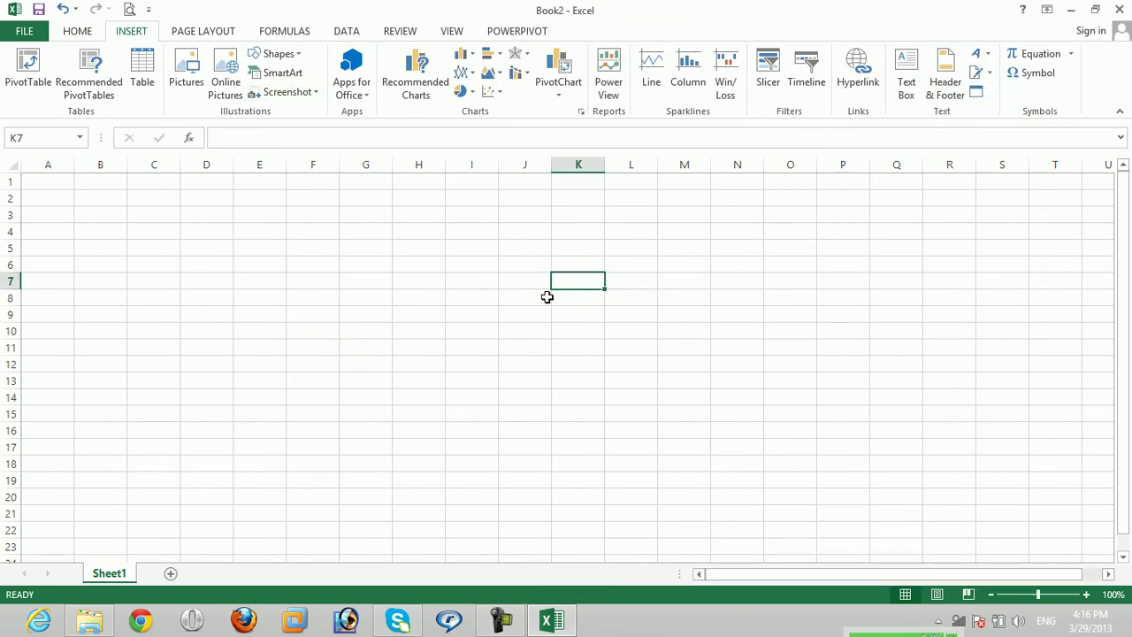
left_click(440, 316)
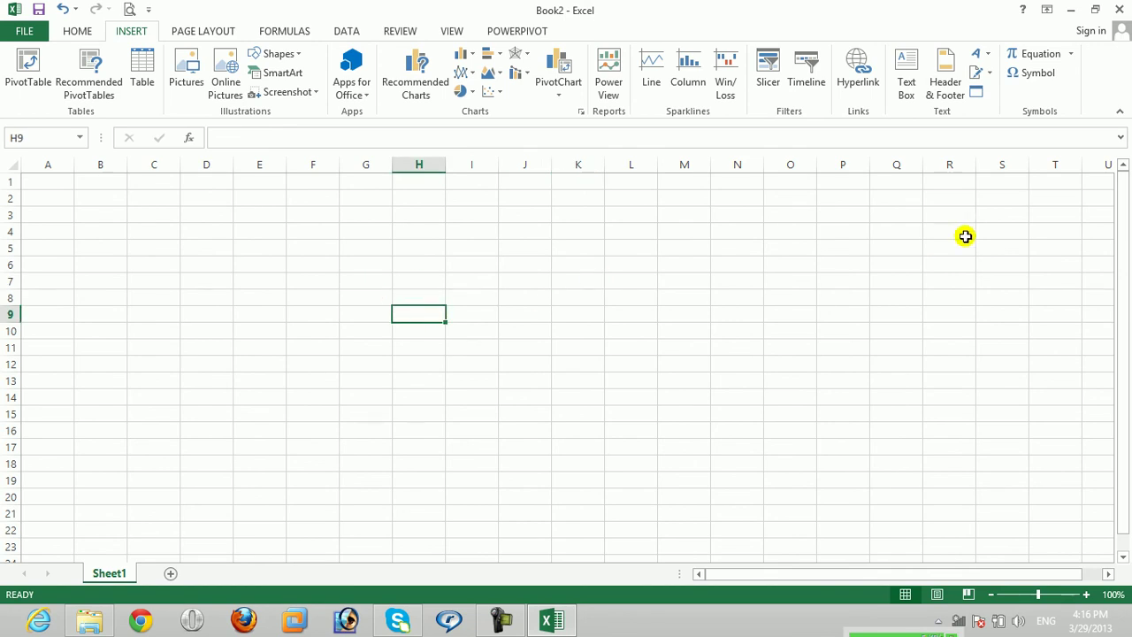
left_click(982, 73)
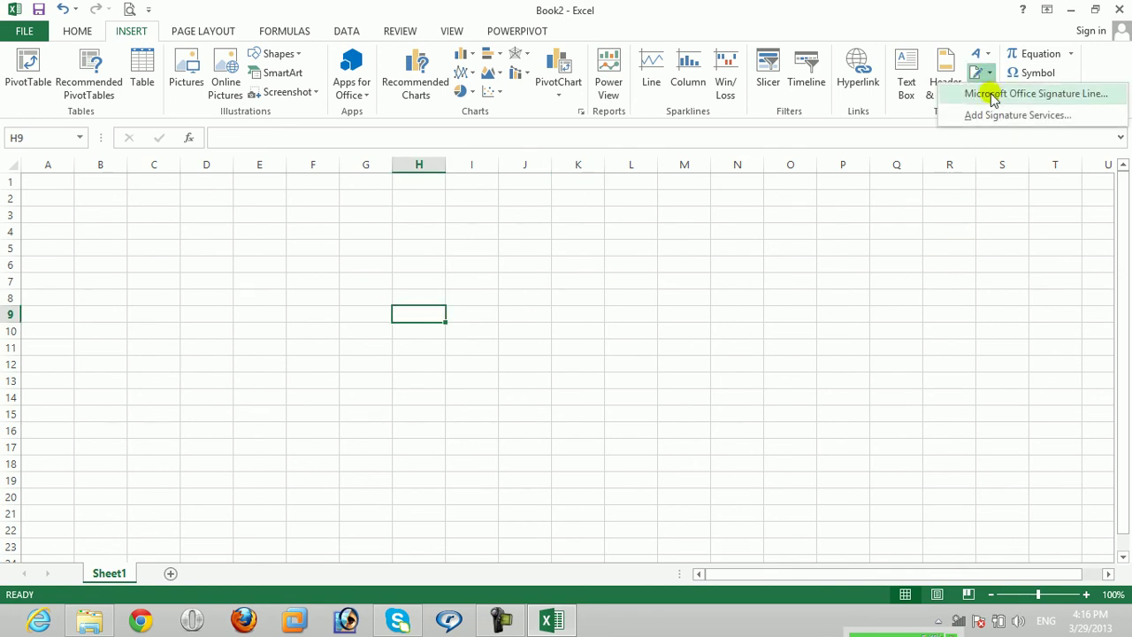
left_click(987, 95)
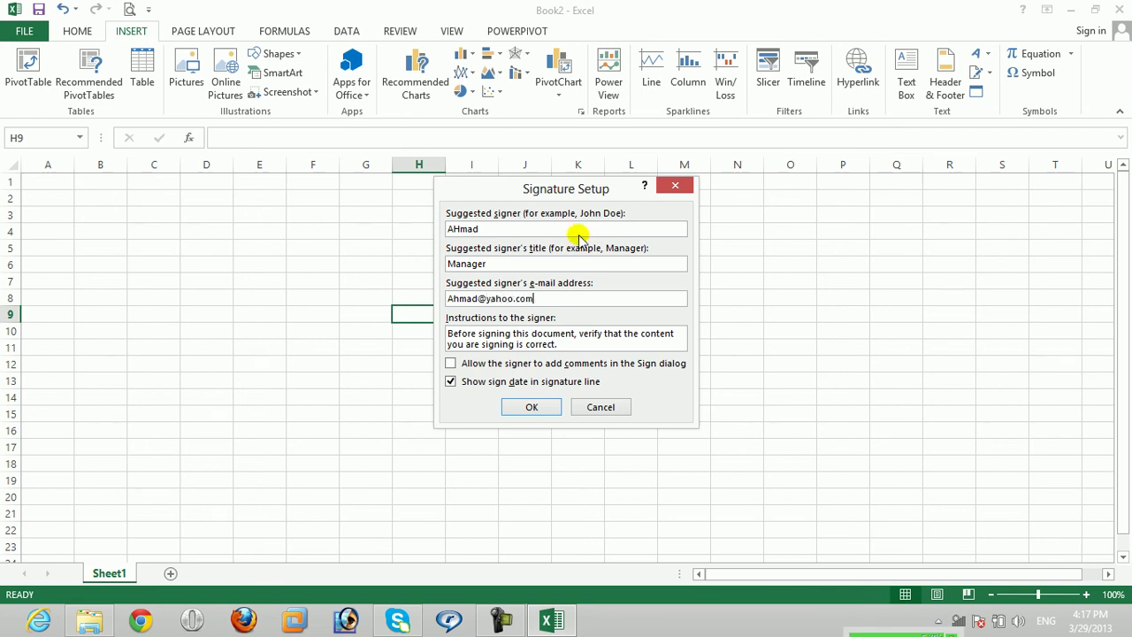
left_click(531, 411)
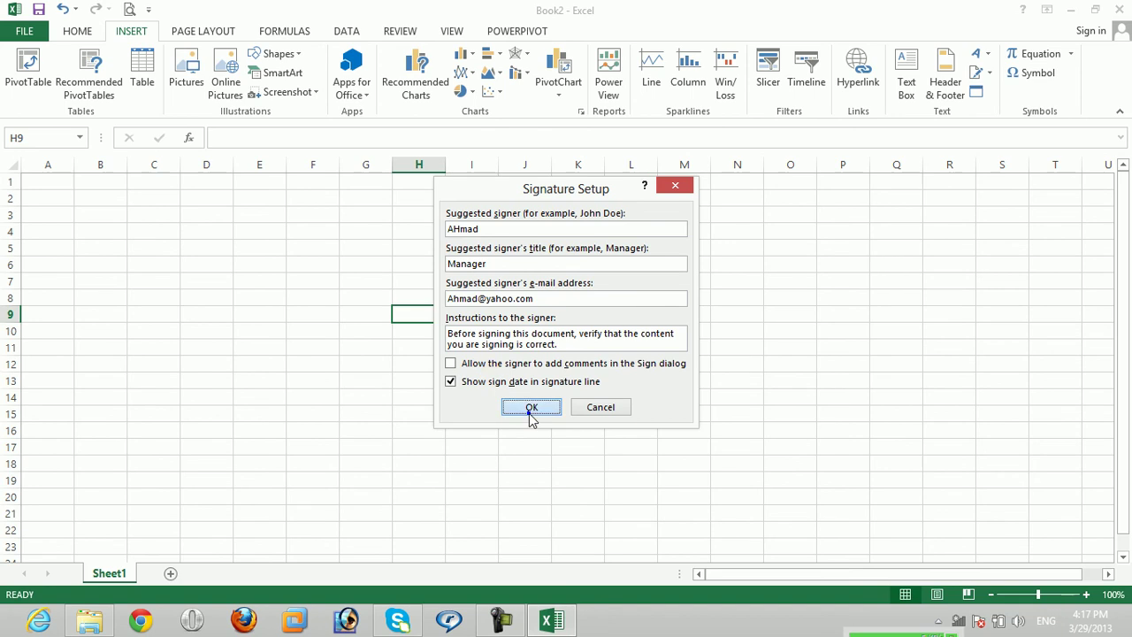
mouse_move(463, 328)
left_mouse_down()
mouse_move(242, 276)
mouse_move(81, 204)
left_mouse_up()
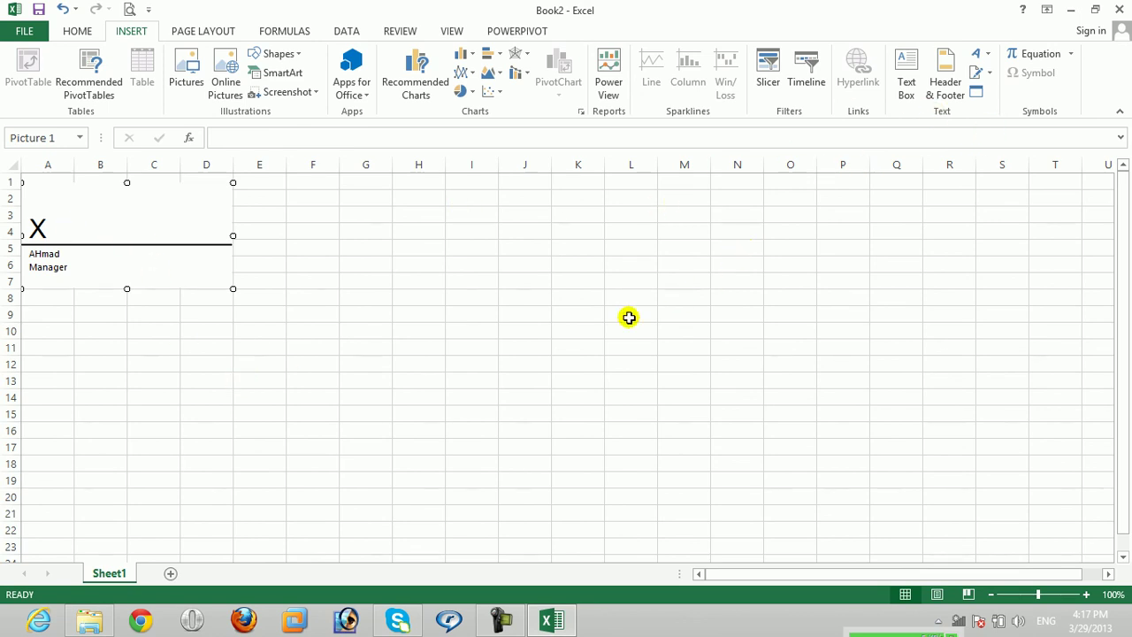
Step: Move the signature line to columns E–I, rows 3–10, then delete it
left_click(991, 73)
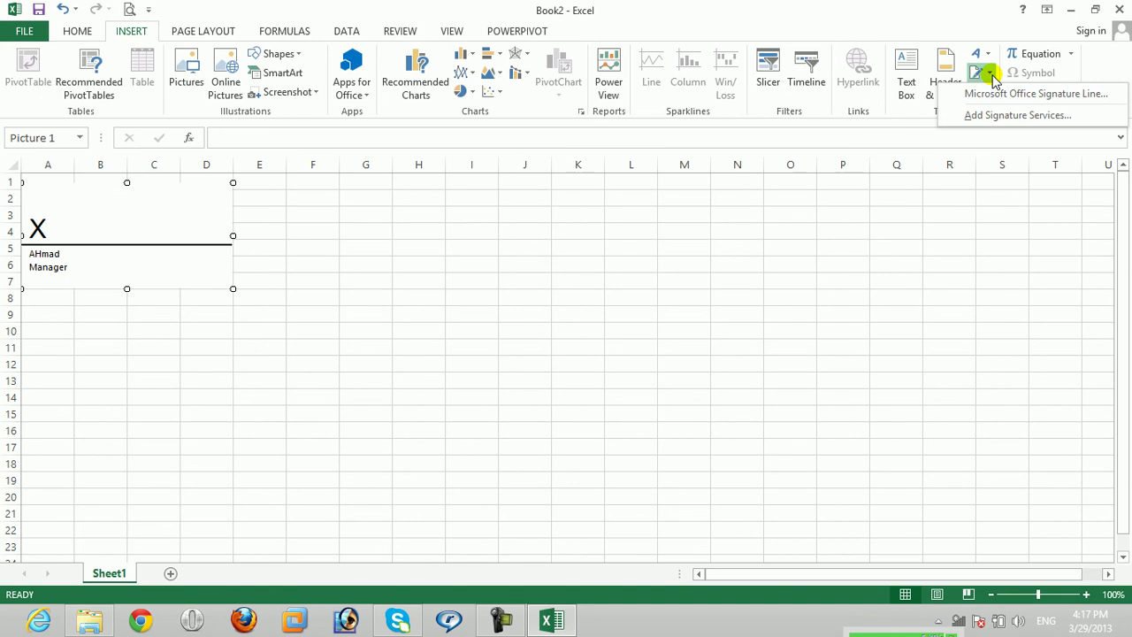
left_click(975, 115)
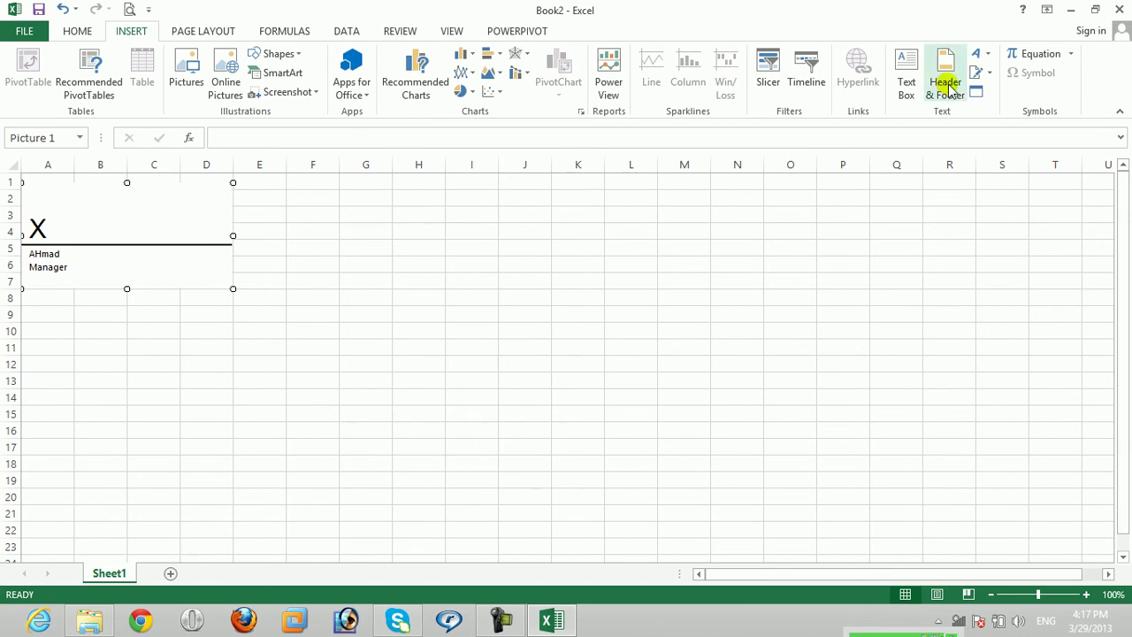
left_click(980, 73)
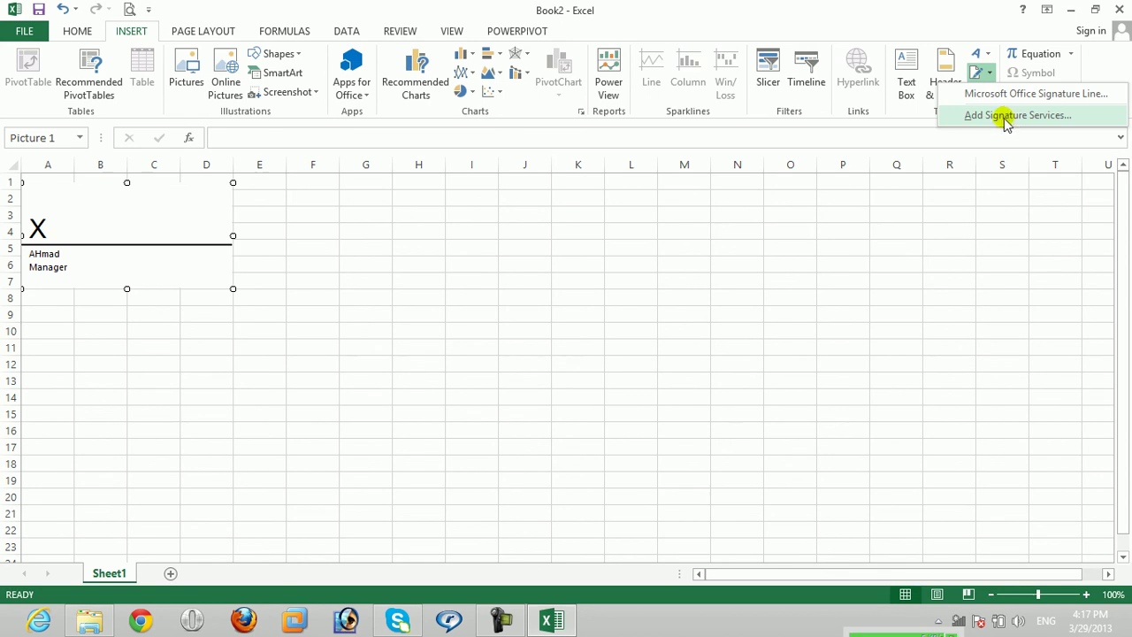
left_click(198, 217)
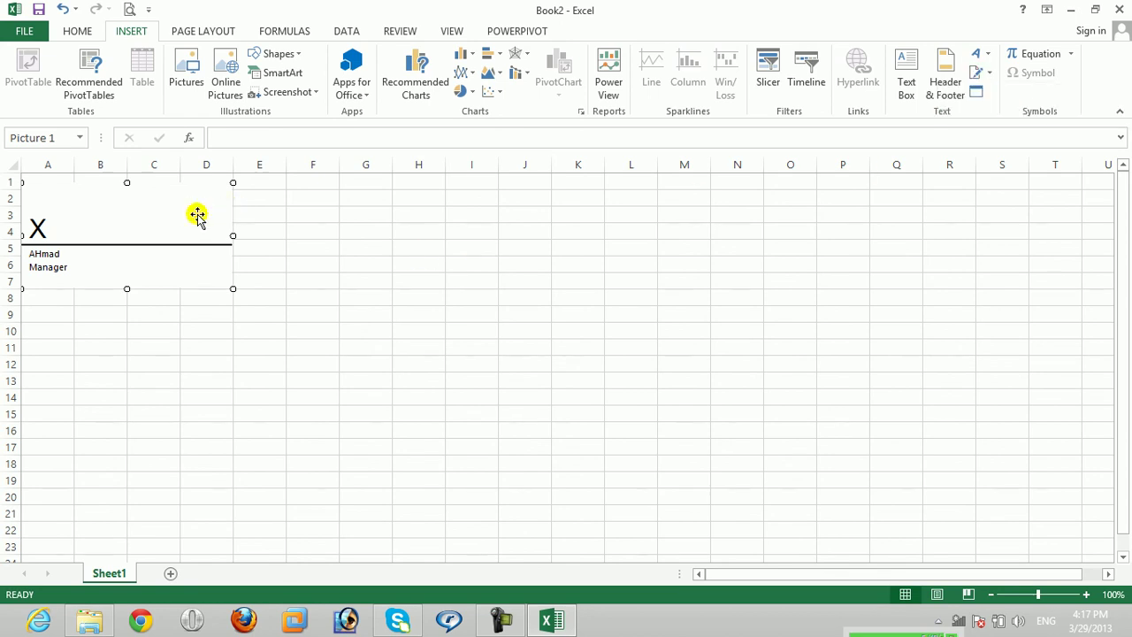
left_click_drag(198, 217, 429, 254)
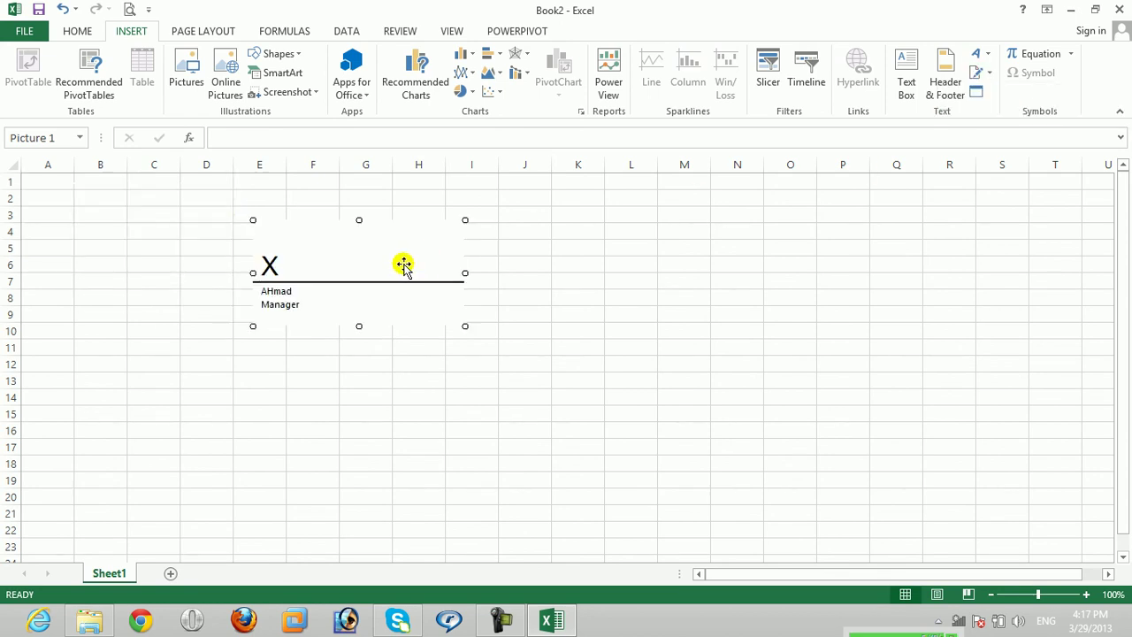
key("Delete")
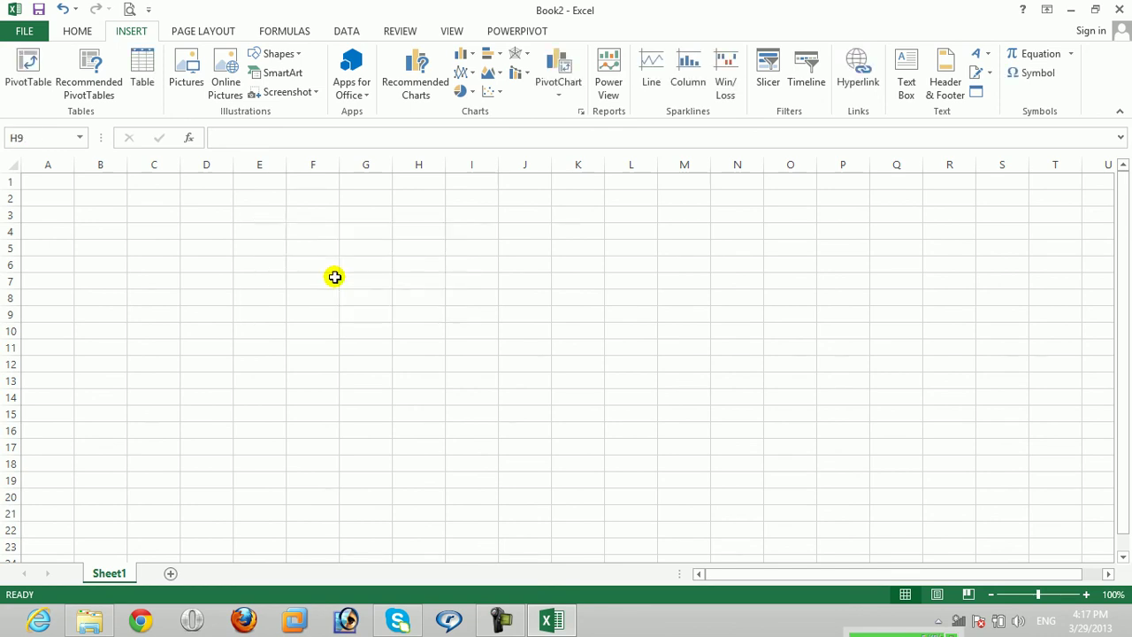
Step: Embed a new Microsoft Word 97 - 2003 Document object at cell F9
left_click(645, 268)
left_click_drag(249, 281, 540, 367)
left_click(607, 365)
left_click(309, 326)
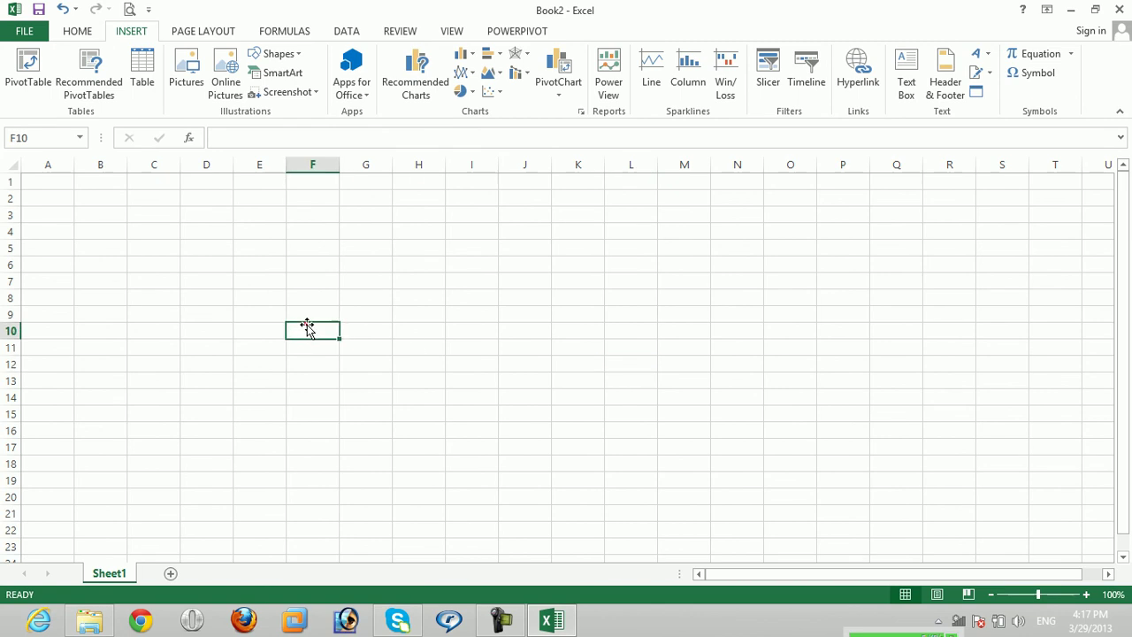
left_click(308, 316)
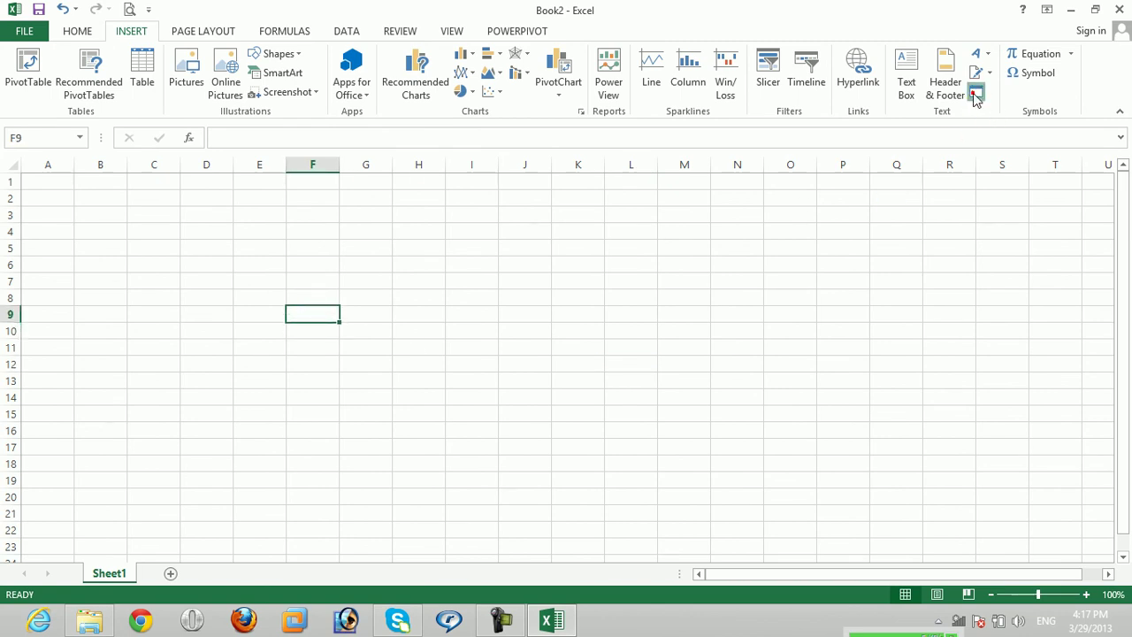
left_click(976, 94)
left_click_drag(317, 164, 321, 187)
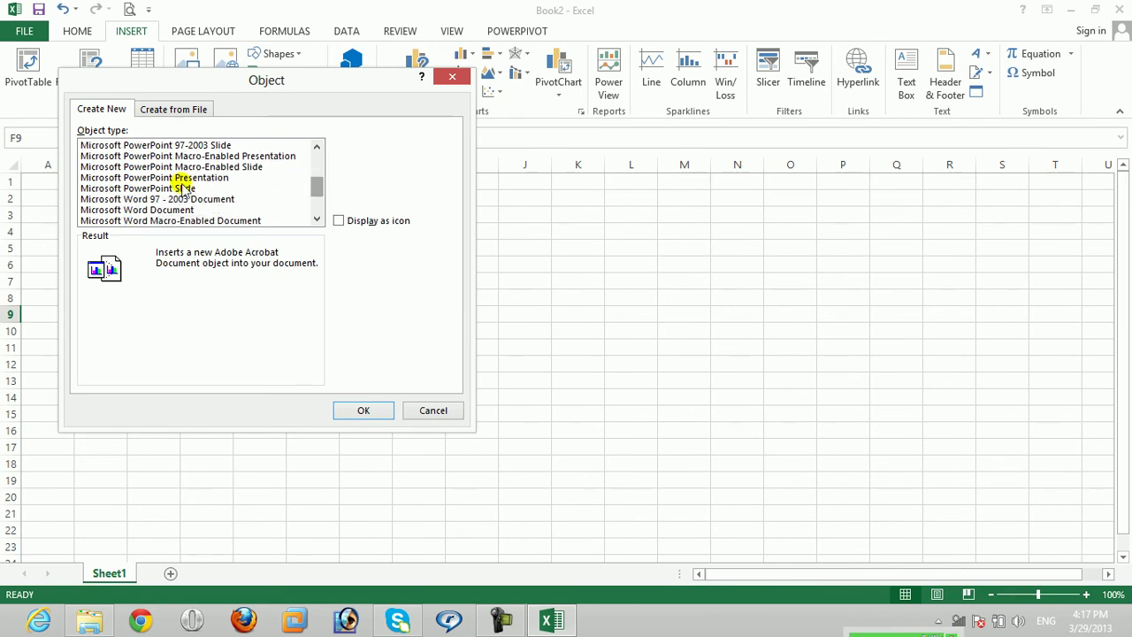
left_click(153, 199)
left_click(363, 413)
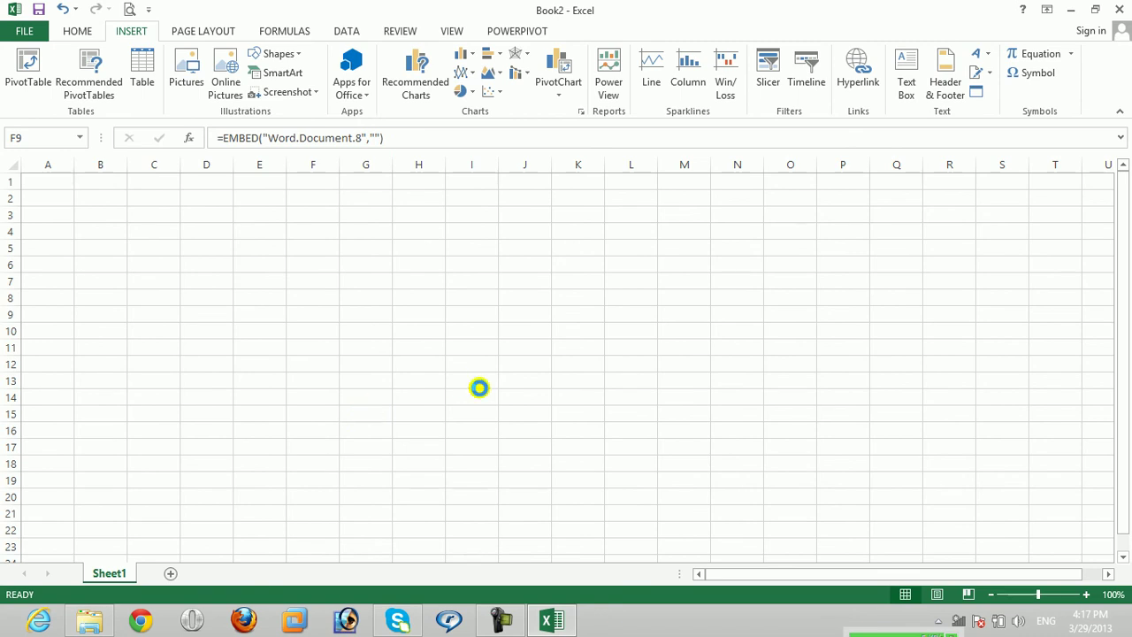
Step: Reopen the embedded Word document for editing, then return to the sheet
left_click(398, 379)
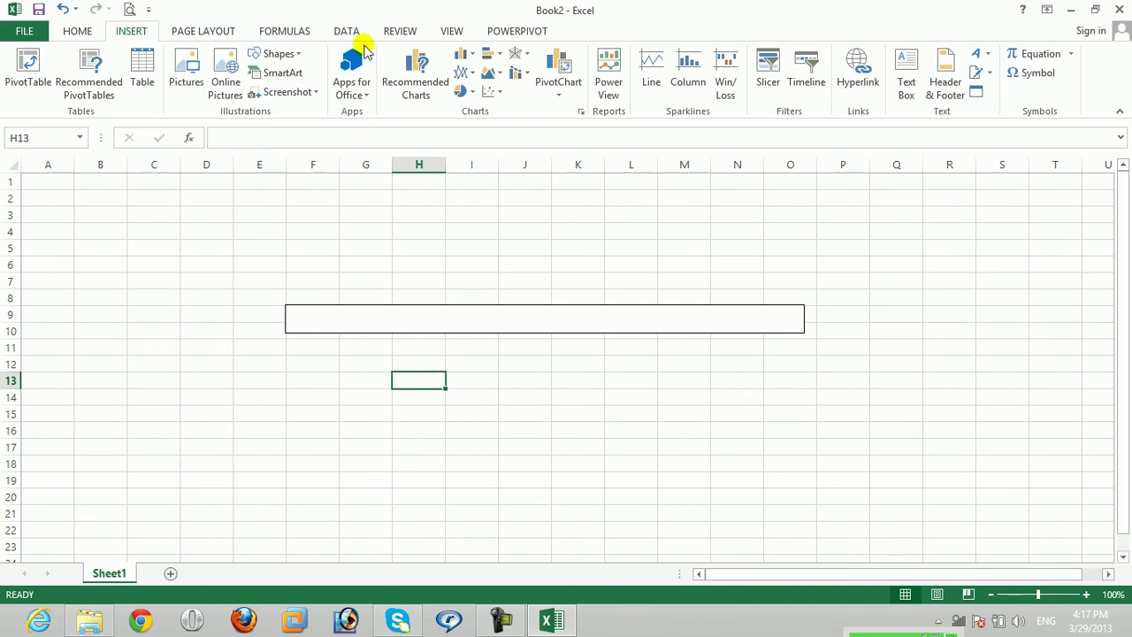
double_click(516, 320)
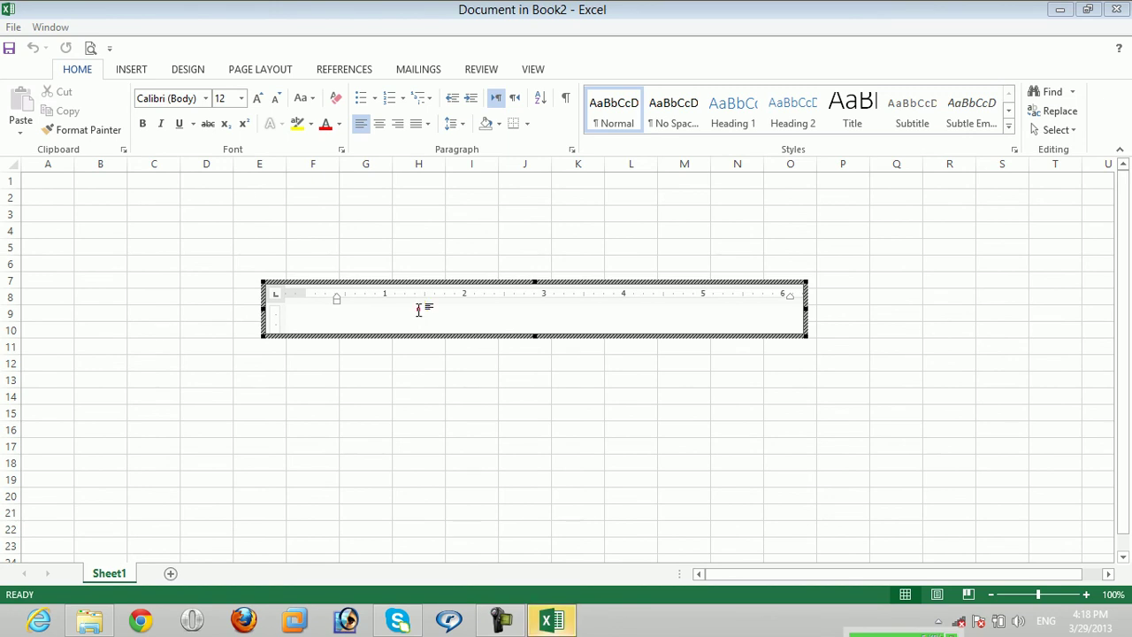
left_click(419, 309)
mouse_move(407, 315)
left_mouse_down()
mouse_move(486, 563)
mouse_move(507, 473)
left_mouse_up()
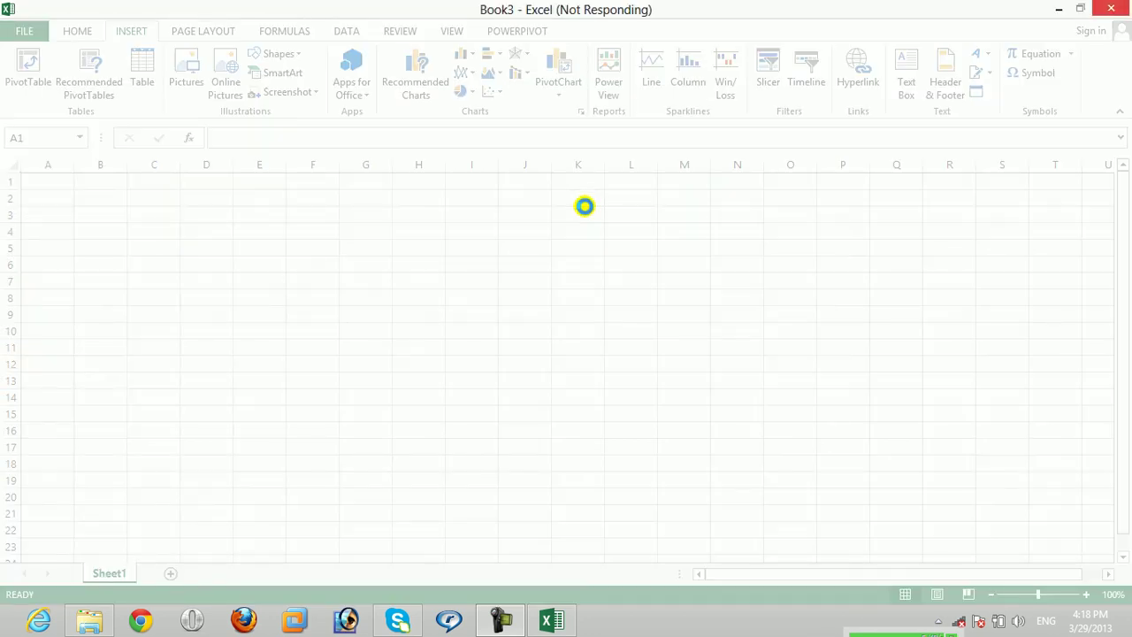
Step: Embed another new Microsoft Word 97-2003 Document object via Insert > Object
left_click(501, 621)
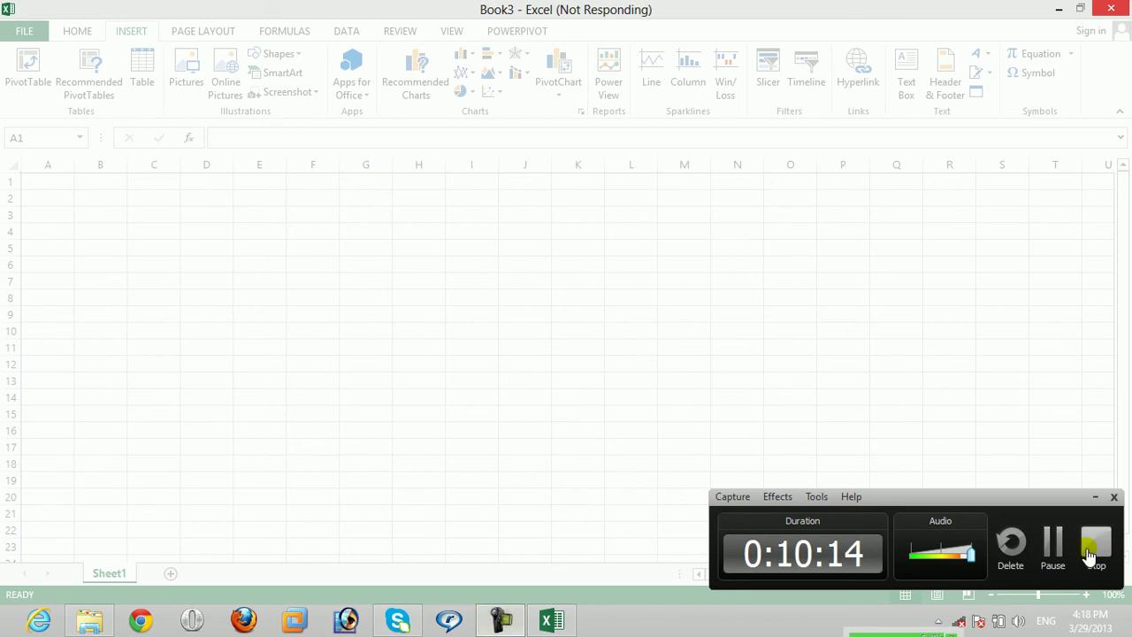
left_click(1055, 544)
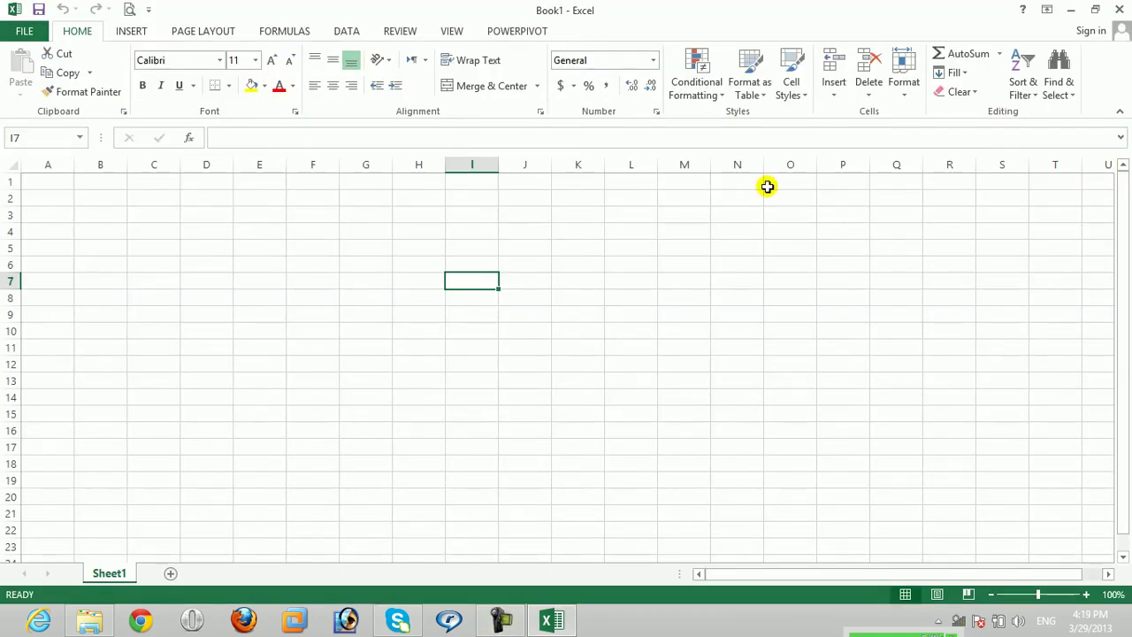
left_click(124, 33)
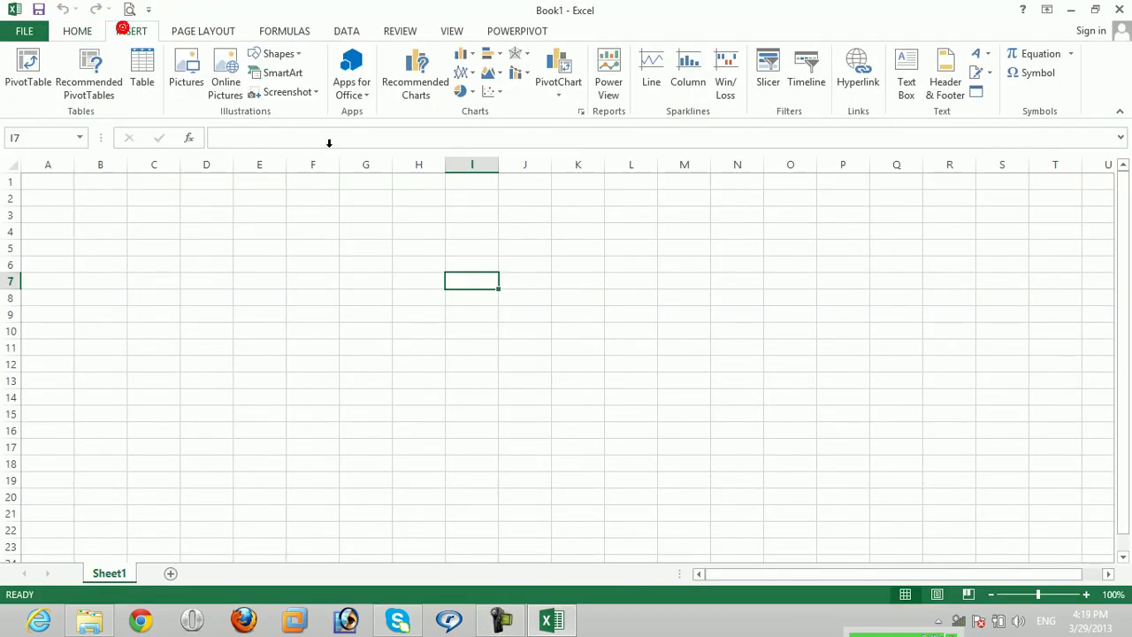
left_click(979, 92)
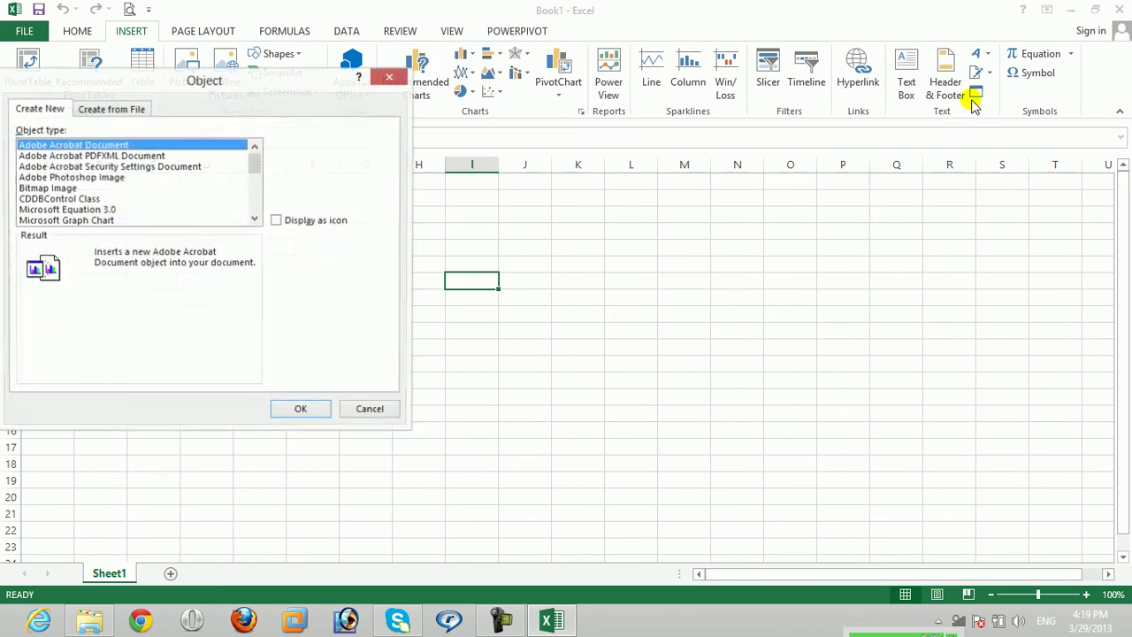
left_click_drag(255, 168, 255, 188)
left_click(131, 201)
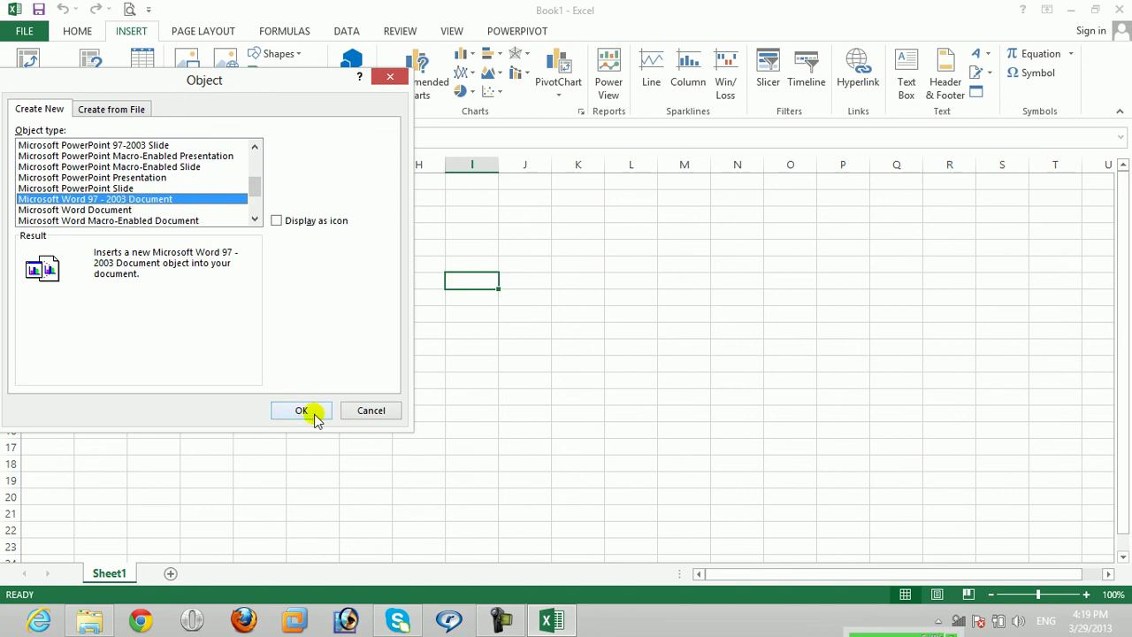
left_click(306, 413)
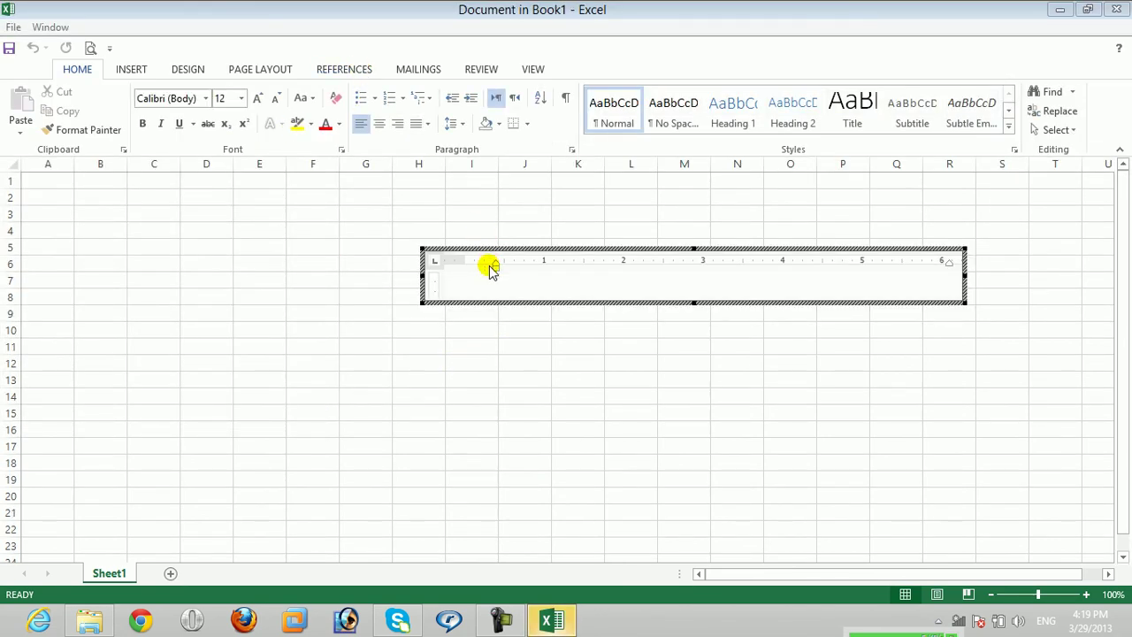
Step: Select the embedded Word object, double-click to edit it, then return to the sheet
left_click(462, 358)
left_click(498, 274)
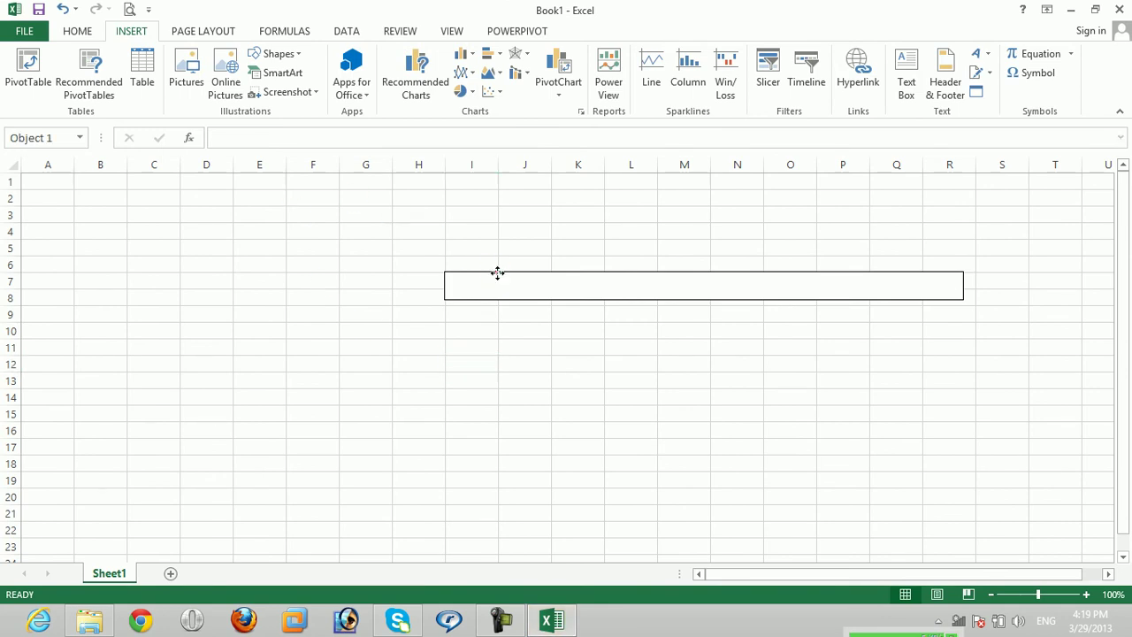
double_click(498, 274)
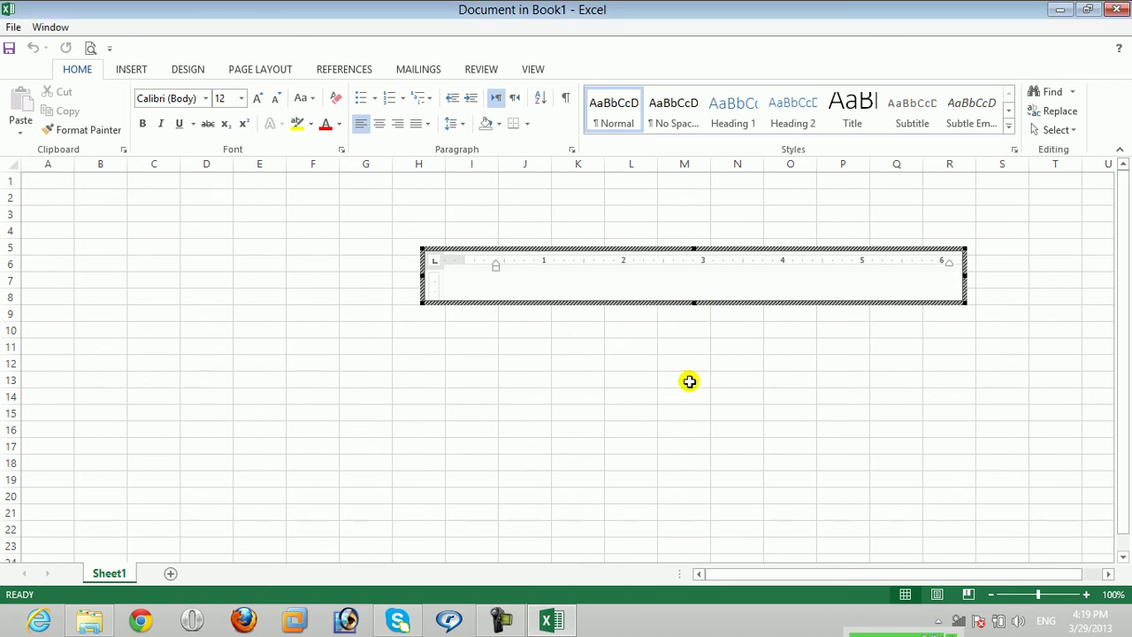
left_click(532, 289)
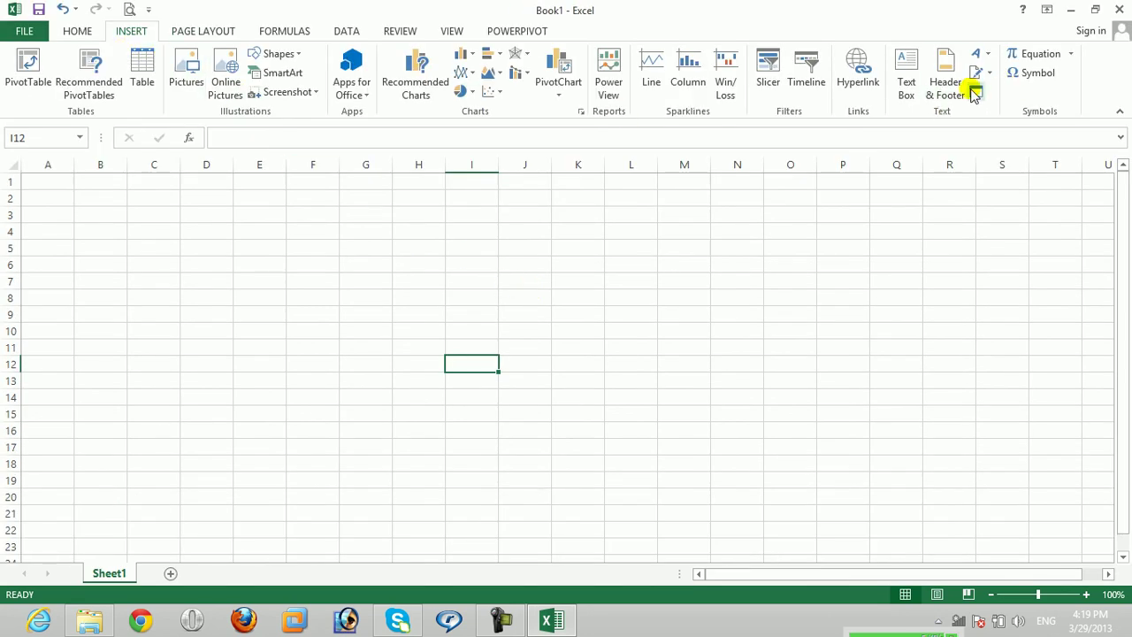
Step: Embed a new blank Adobe Photoshop Image object in the sheet
left_click(976, 91)
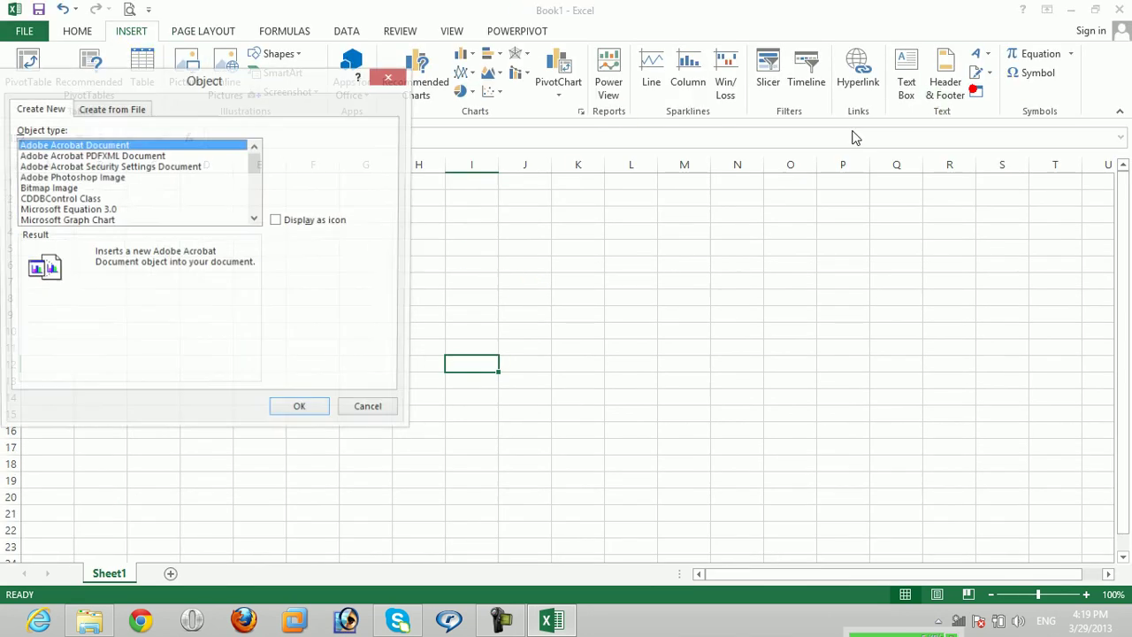
left_click(104, 178)
left_click(298, 411)
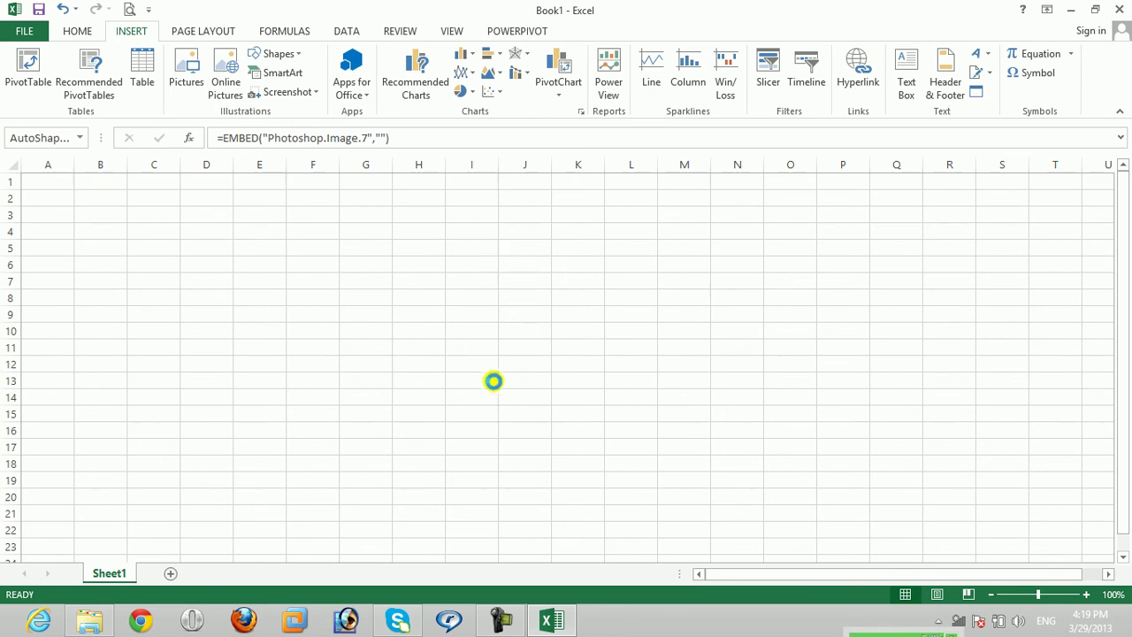
Step: Open the Photoshop image for editing, return to Excel, and move it up-left to E4
double_click(496, 382)
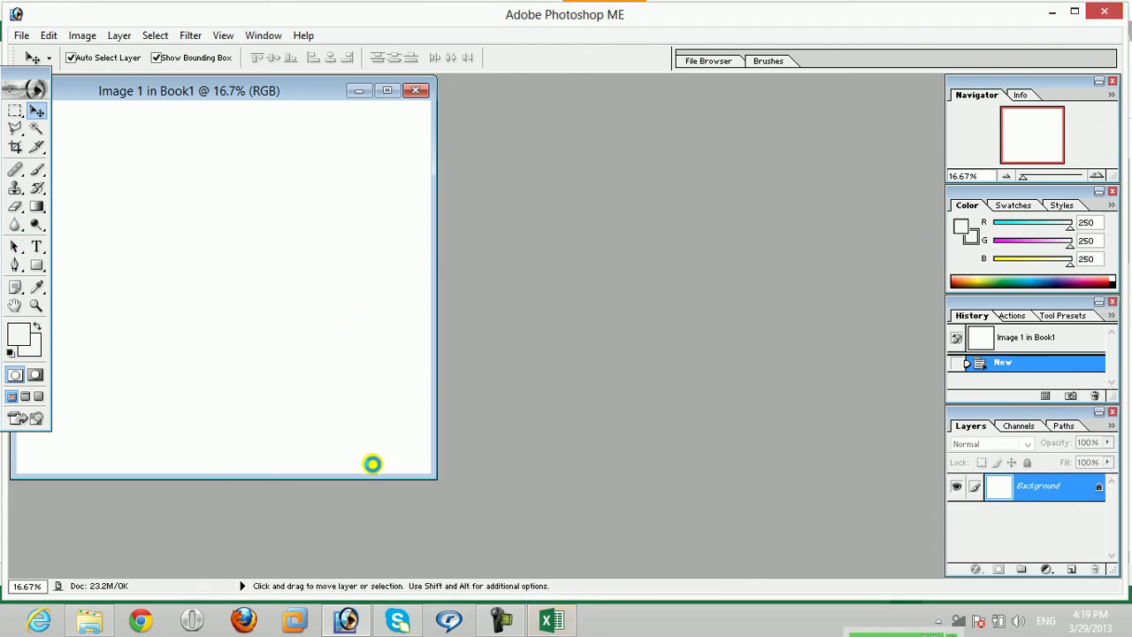
left_click(557, 624)
left_click_drag(514, 375, 356, 245)
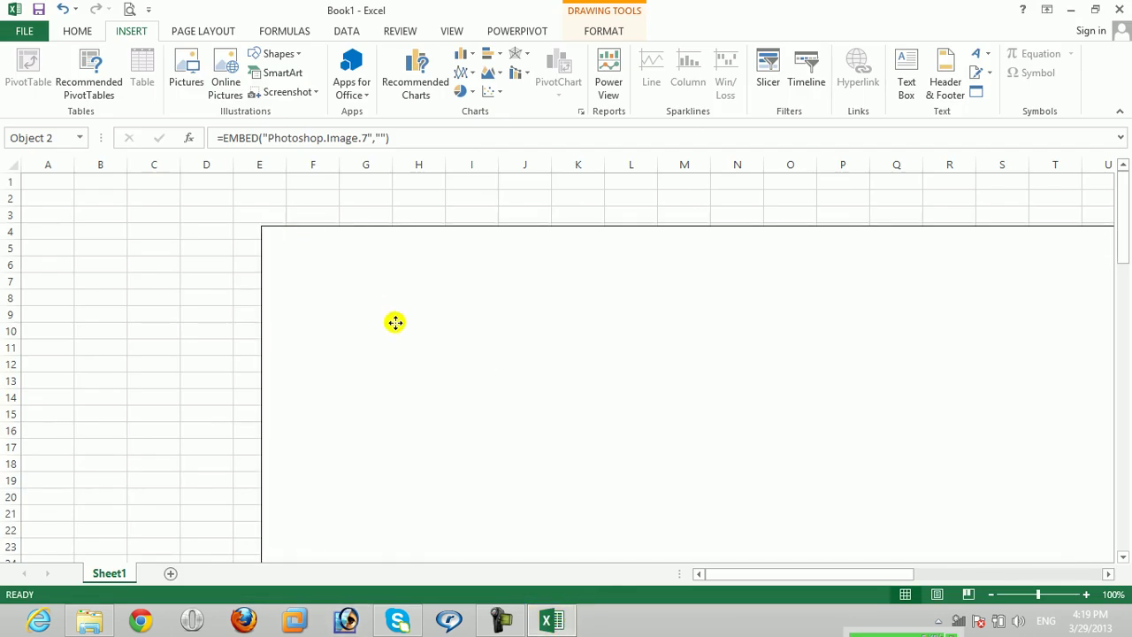
Step: Edit the embedded Word object, exit to cell F16, and browse the Equation gallery without inserting
left_click(241, 305)
double_click(241, 306)
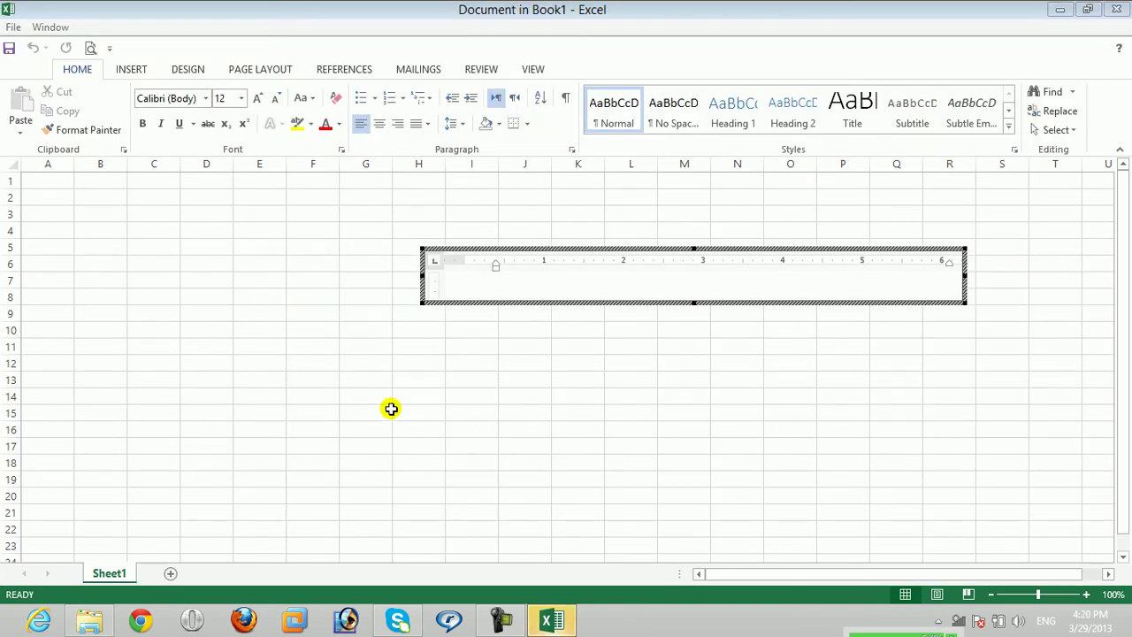
left_click(338, 427)
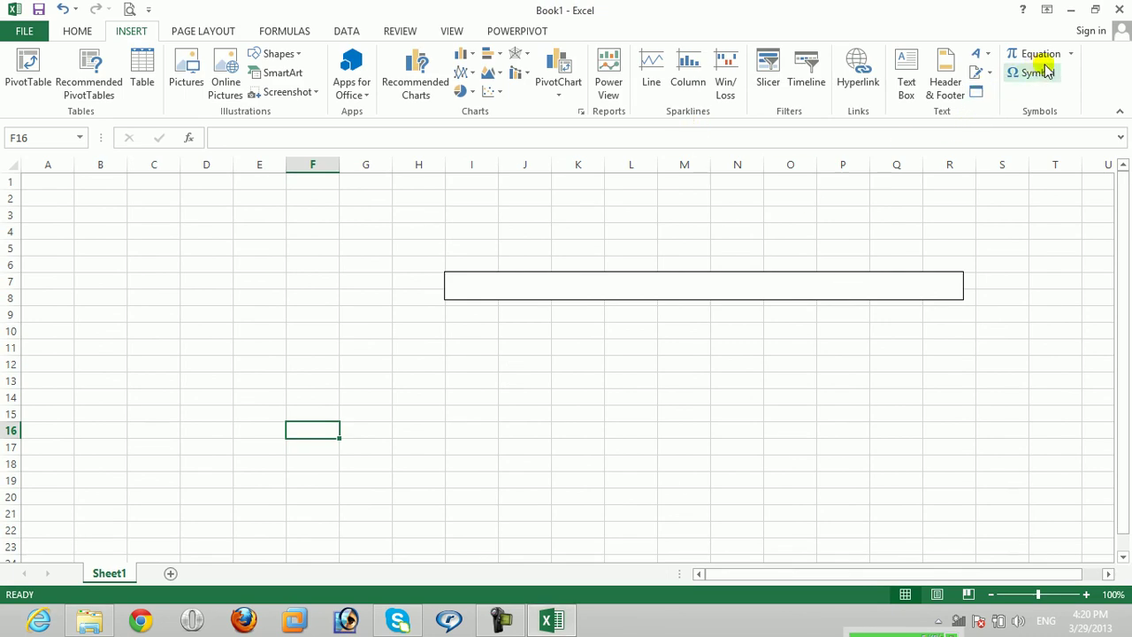
left_click(1071, 54)
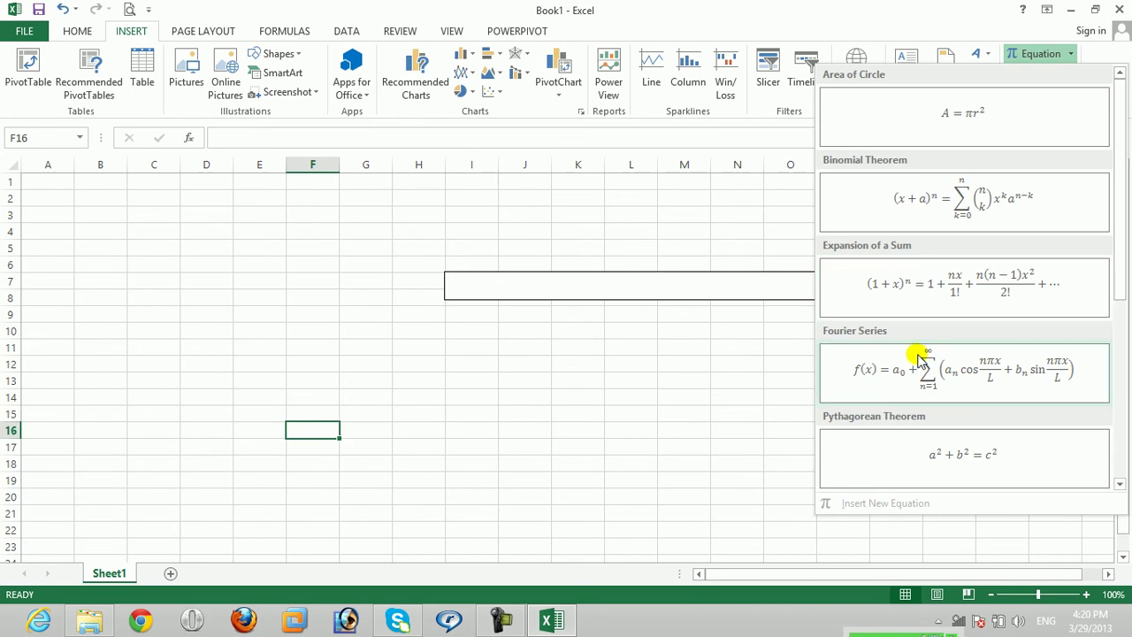
left_click(646, 367)
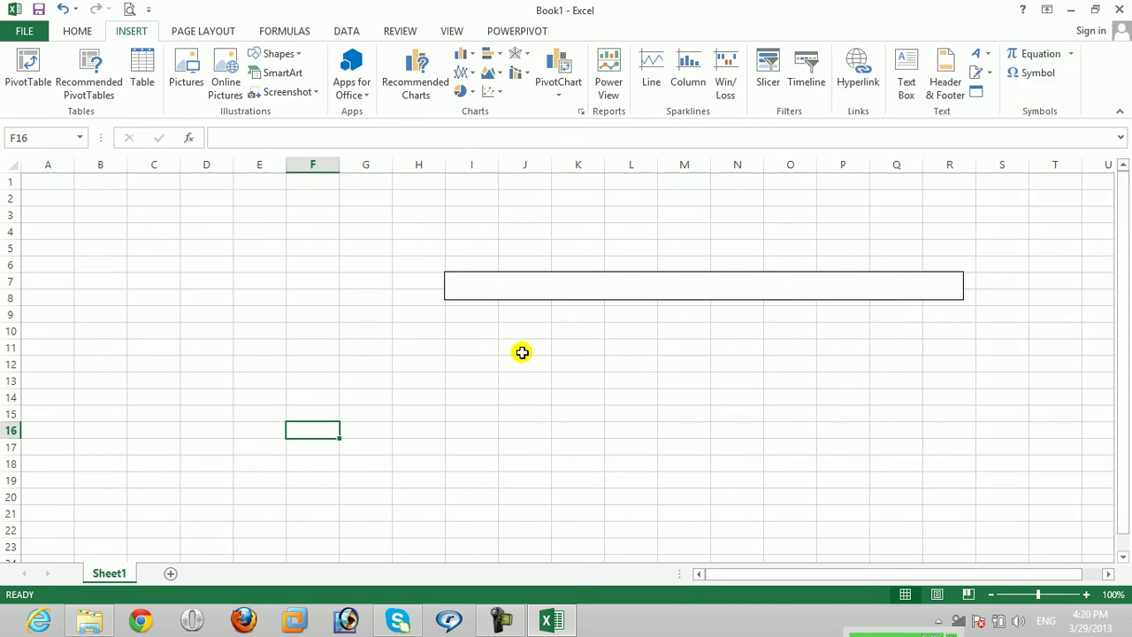
Step: Insert the symbol ö (Latin small letter o with diaeresis) into cell F16
left_click(1030, 72)
left_click(182, 199)
left_click(157, 224)
left_click(369, 402)
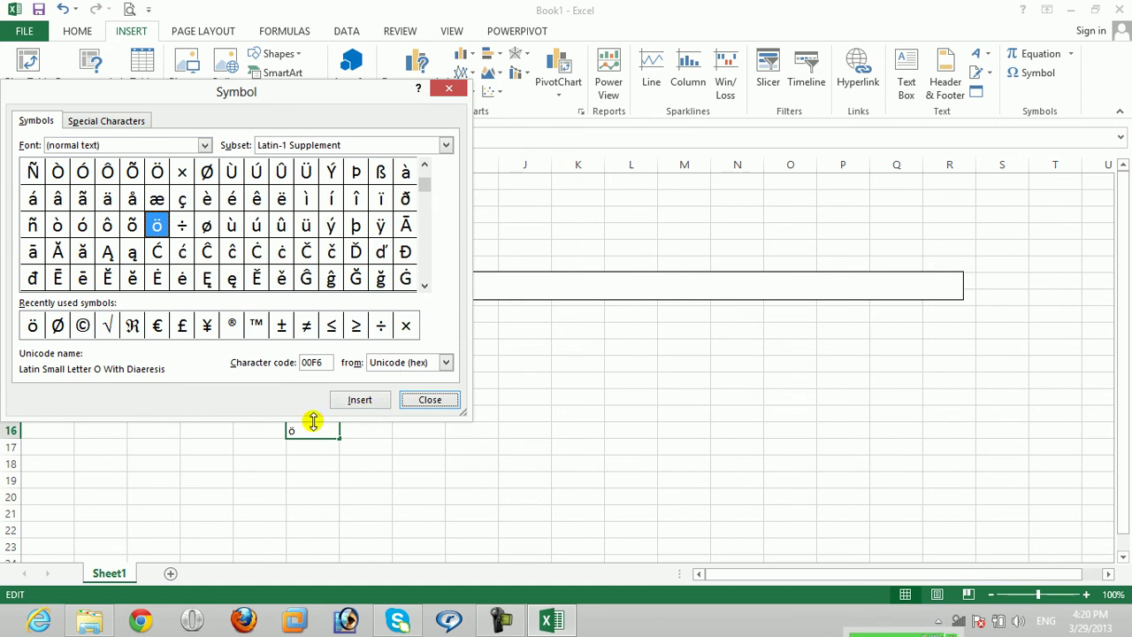
left_click(429, 402)
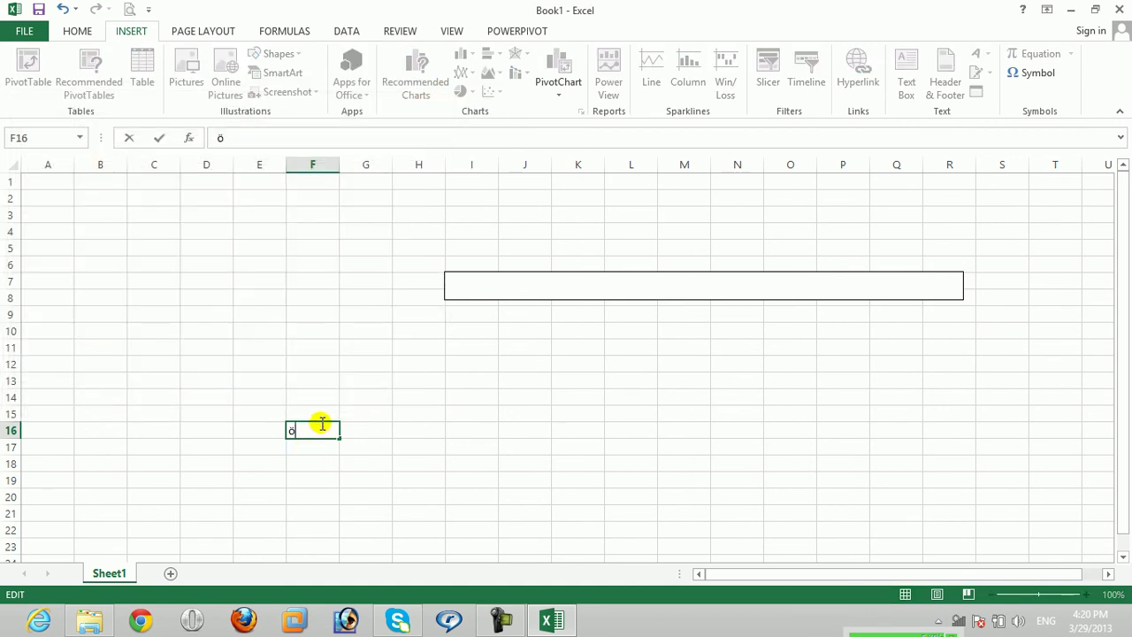
Step: From I16, browse Symbol Special Characters to En Dash, cancel without inserting, then select E15
left_click(477, 431)
left_click(1026, 73)
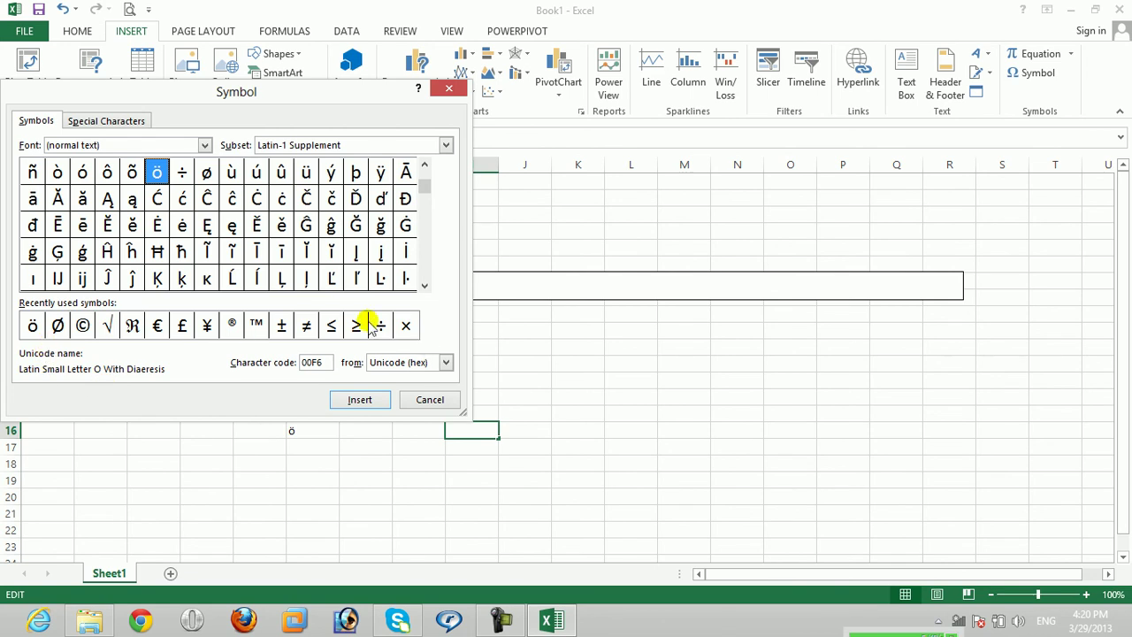
left_click(288, 279)
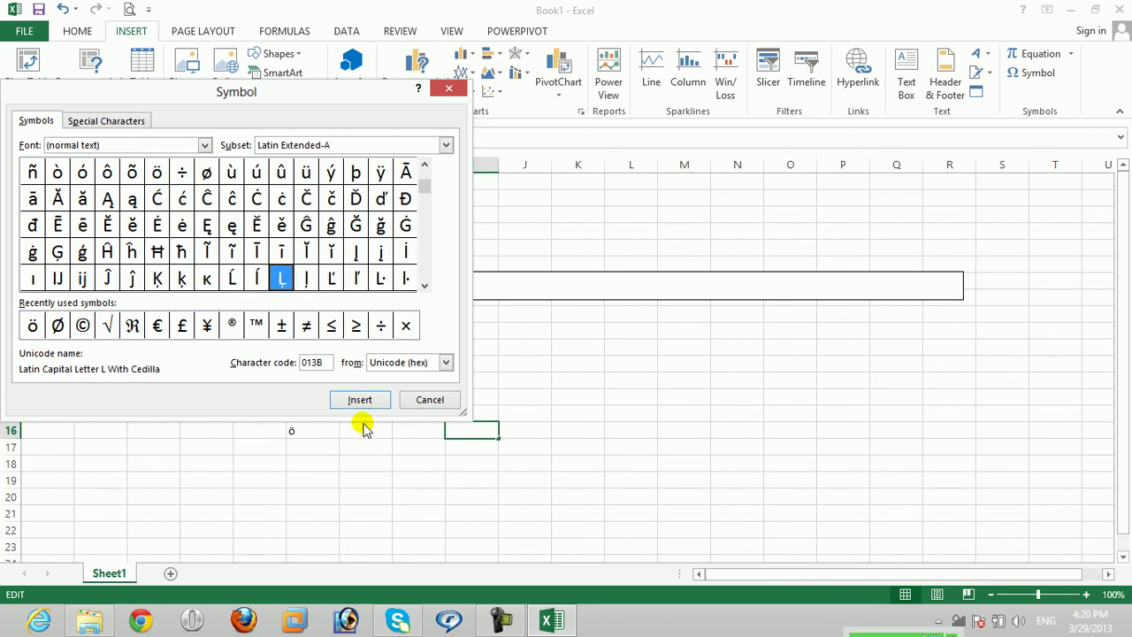
left_click(110, 120)
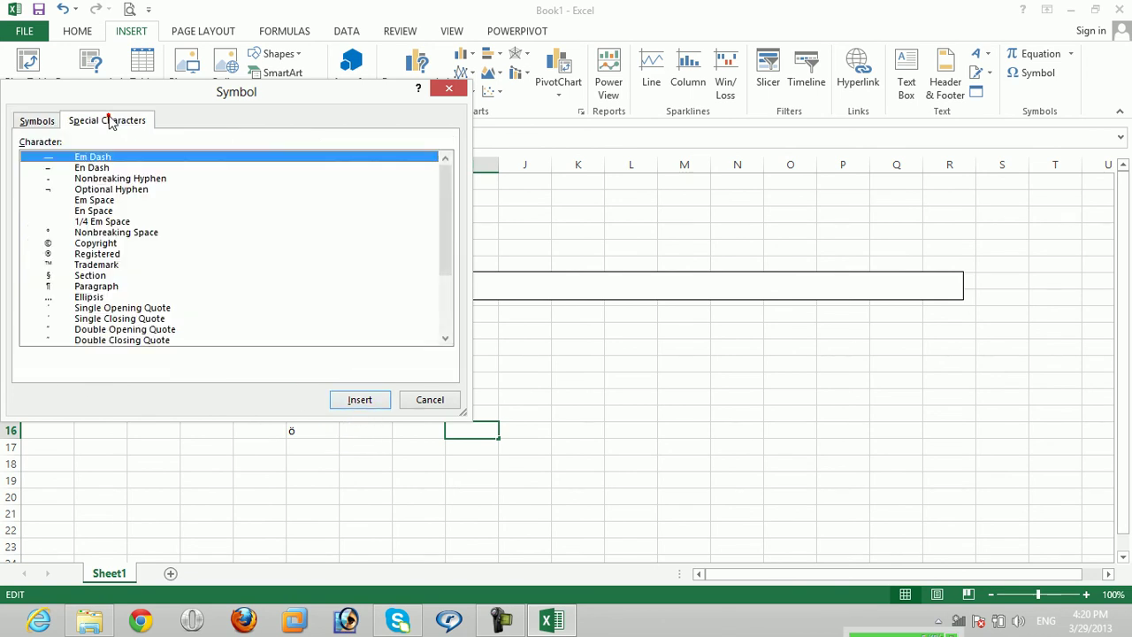
left_click(79, 168)
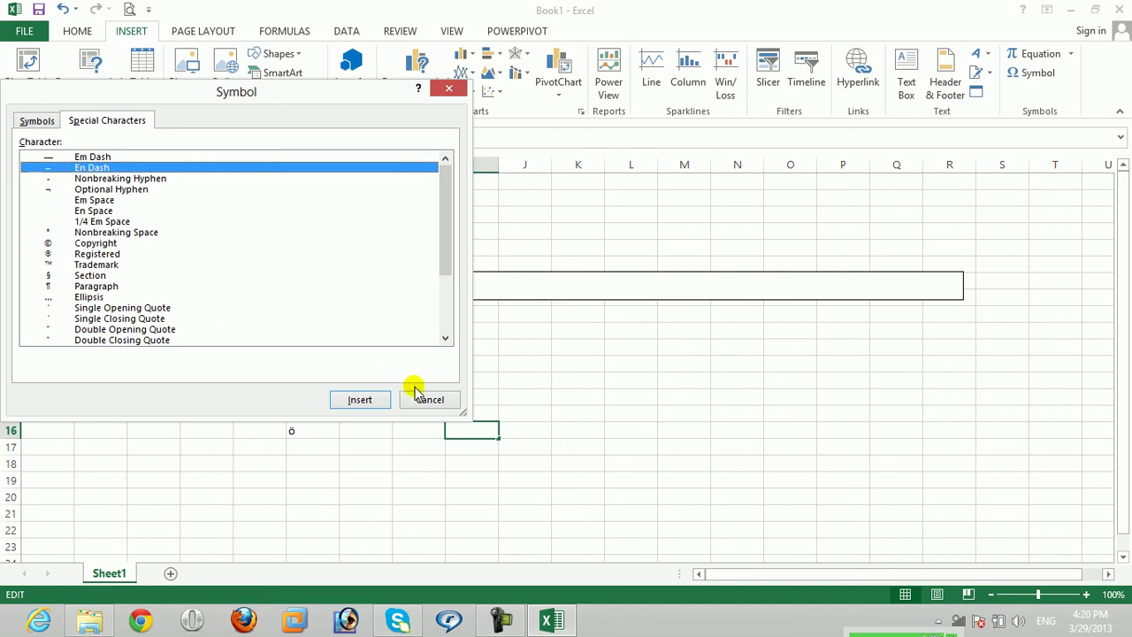
left_click(282, 414)
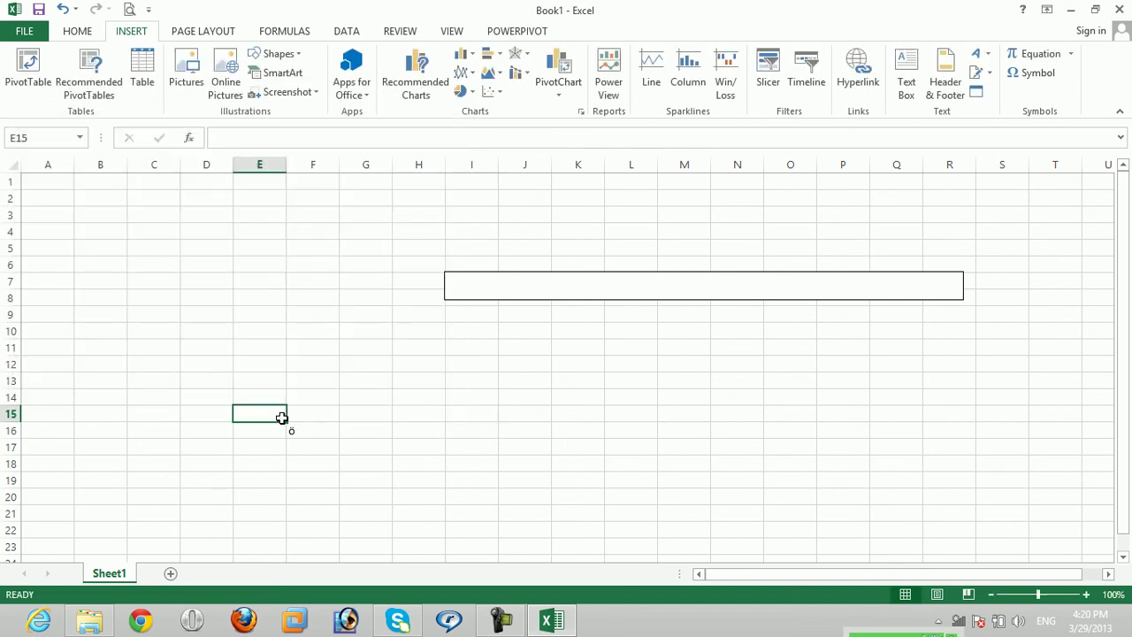
left_click(332, 416)
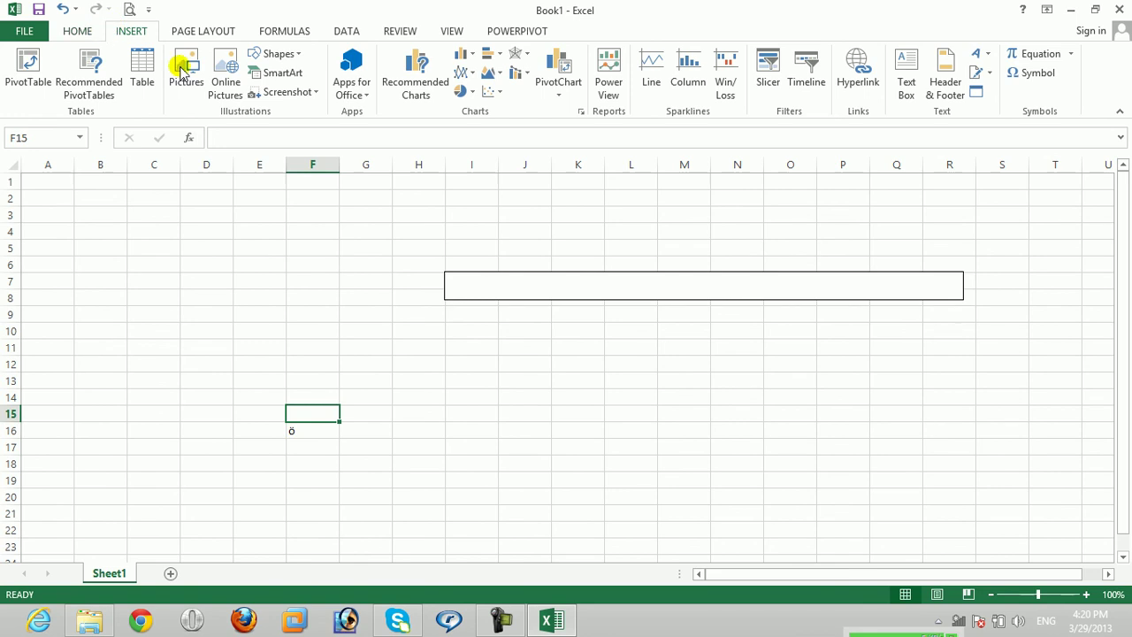
Step: Switch to the Page Layout tab and close Book1 without saving
left_click(226, 34)
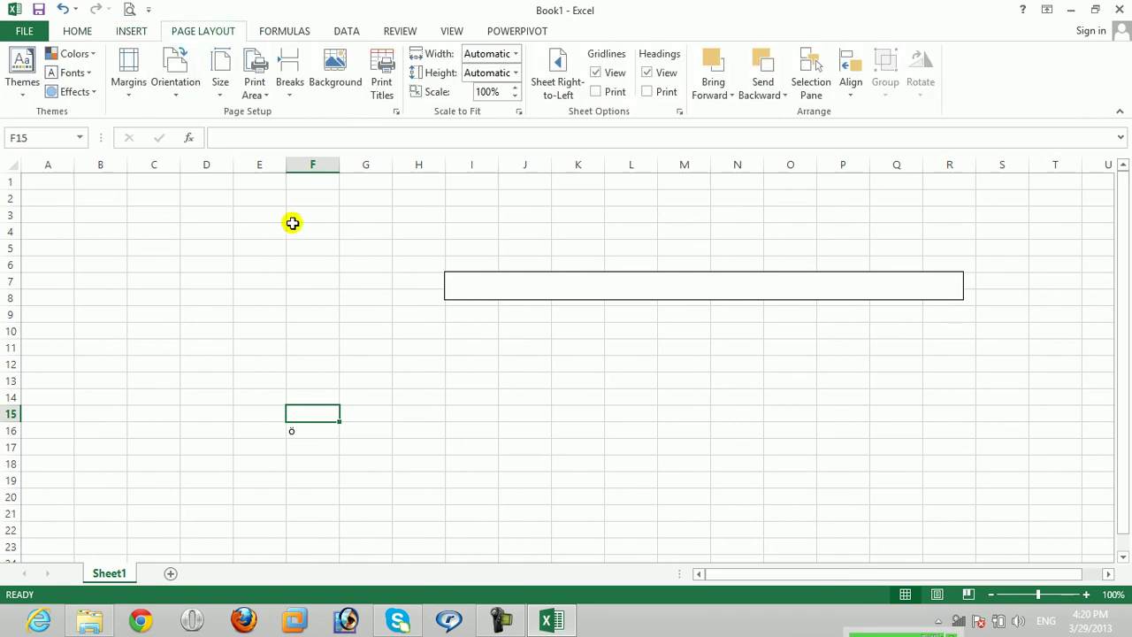
left_click(1119, 9)
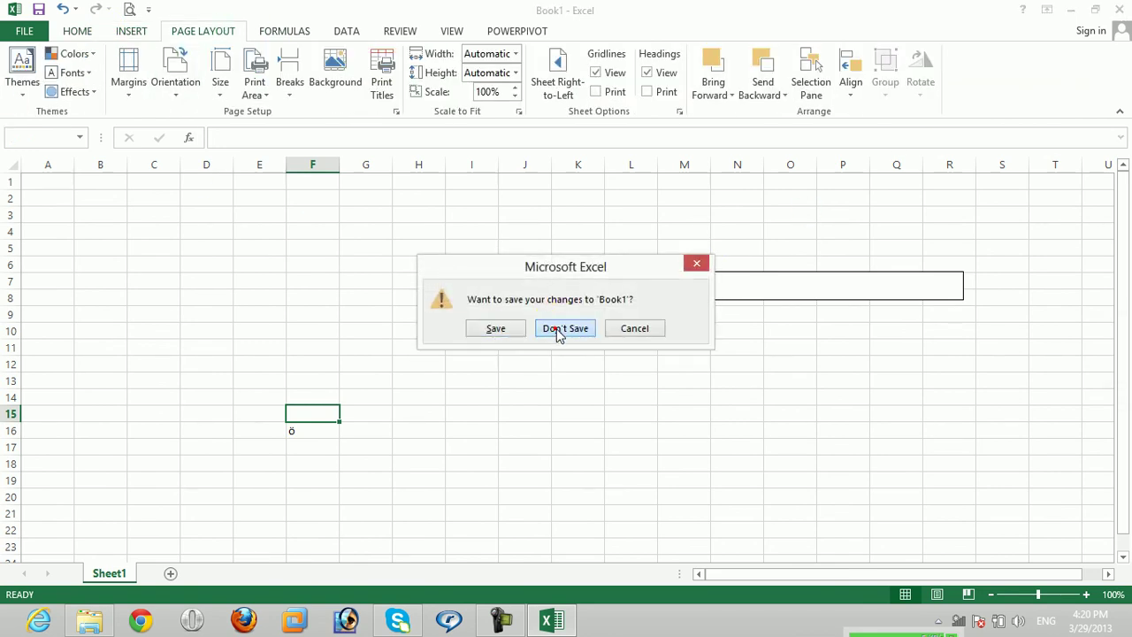